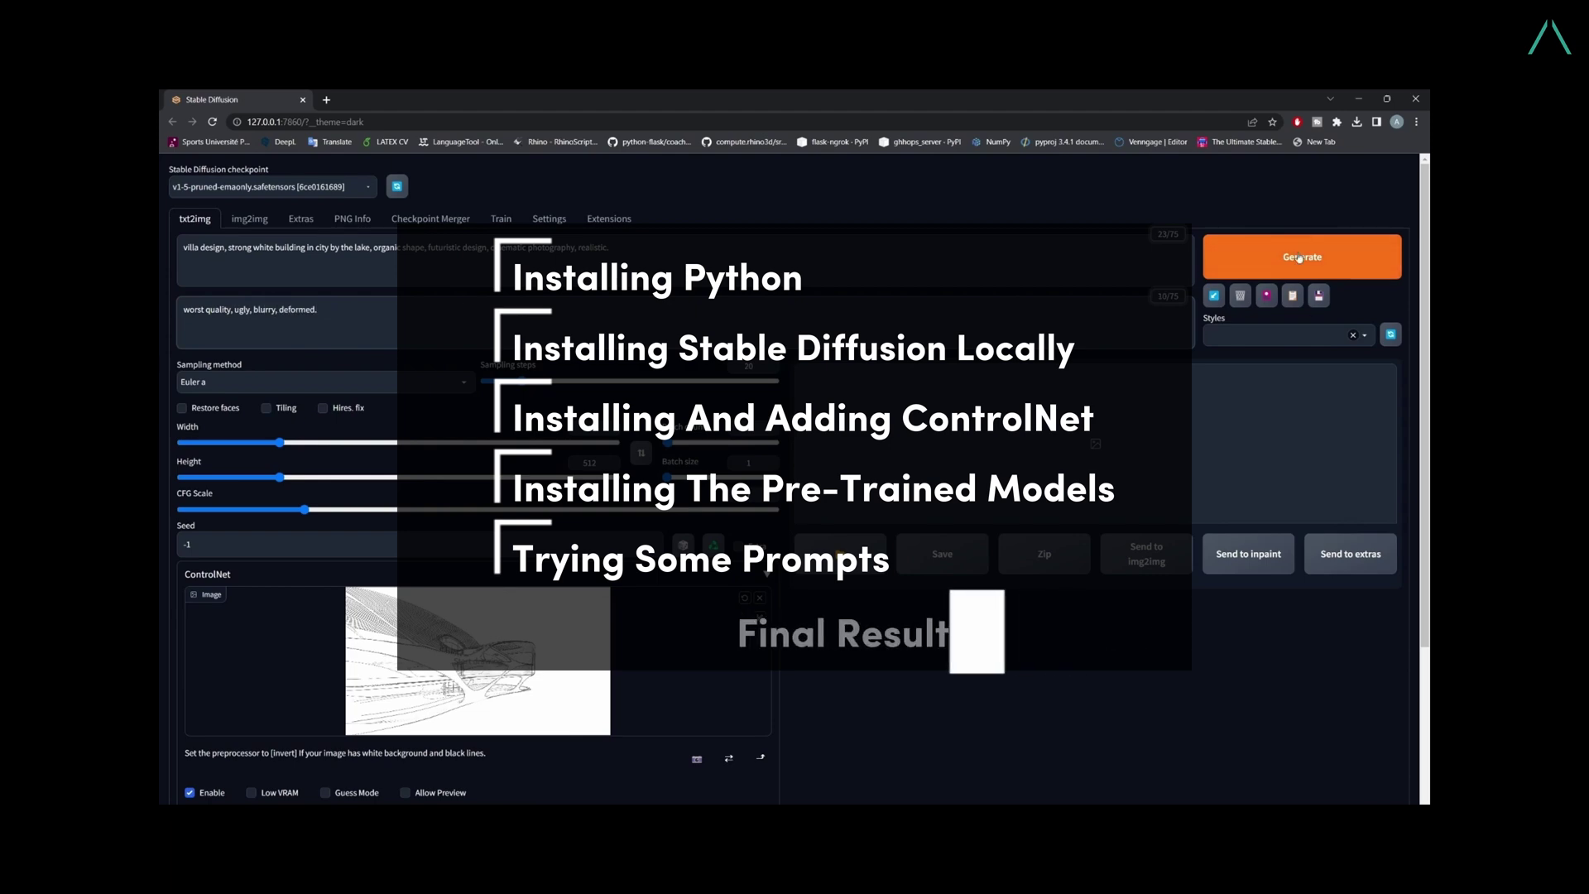
- Render four futuristic white villa images from the villa prompt and ControlNet scribble sketch
click(1263, 267)
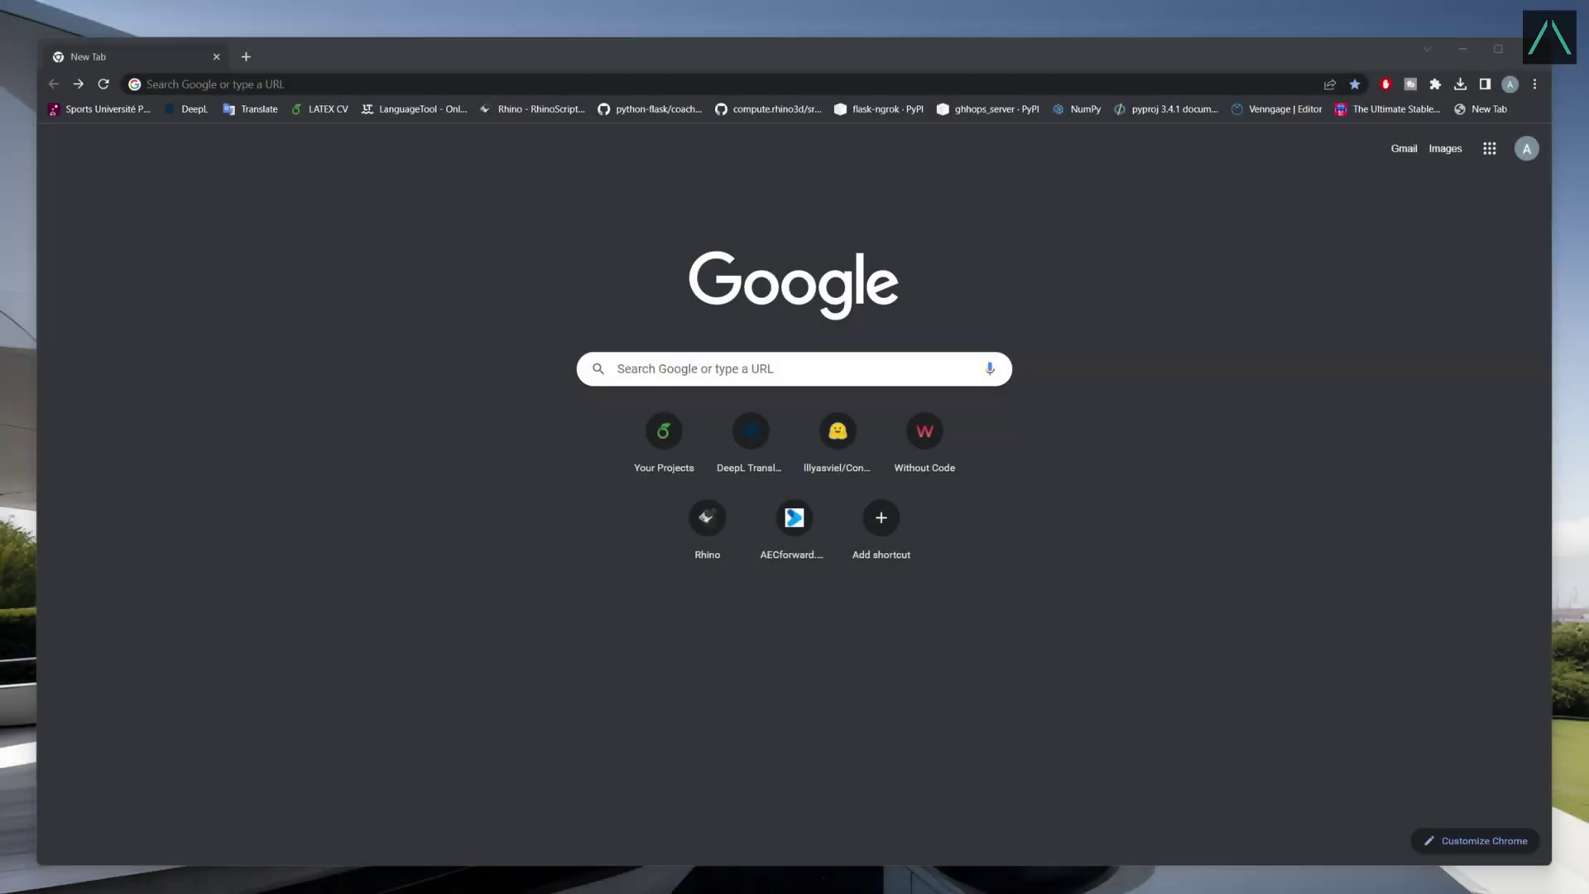
- Search for python.org in Chrome and open the official Python homepage
click(200, 85)
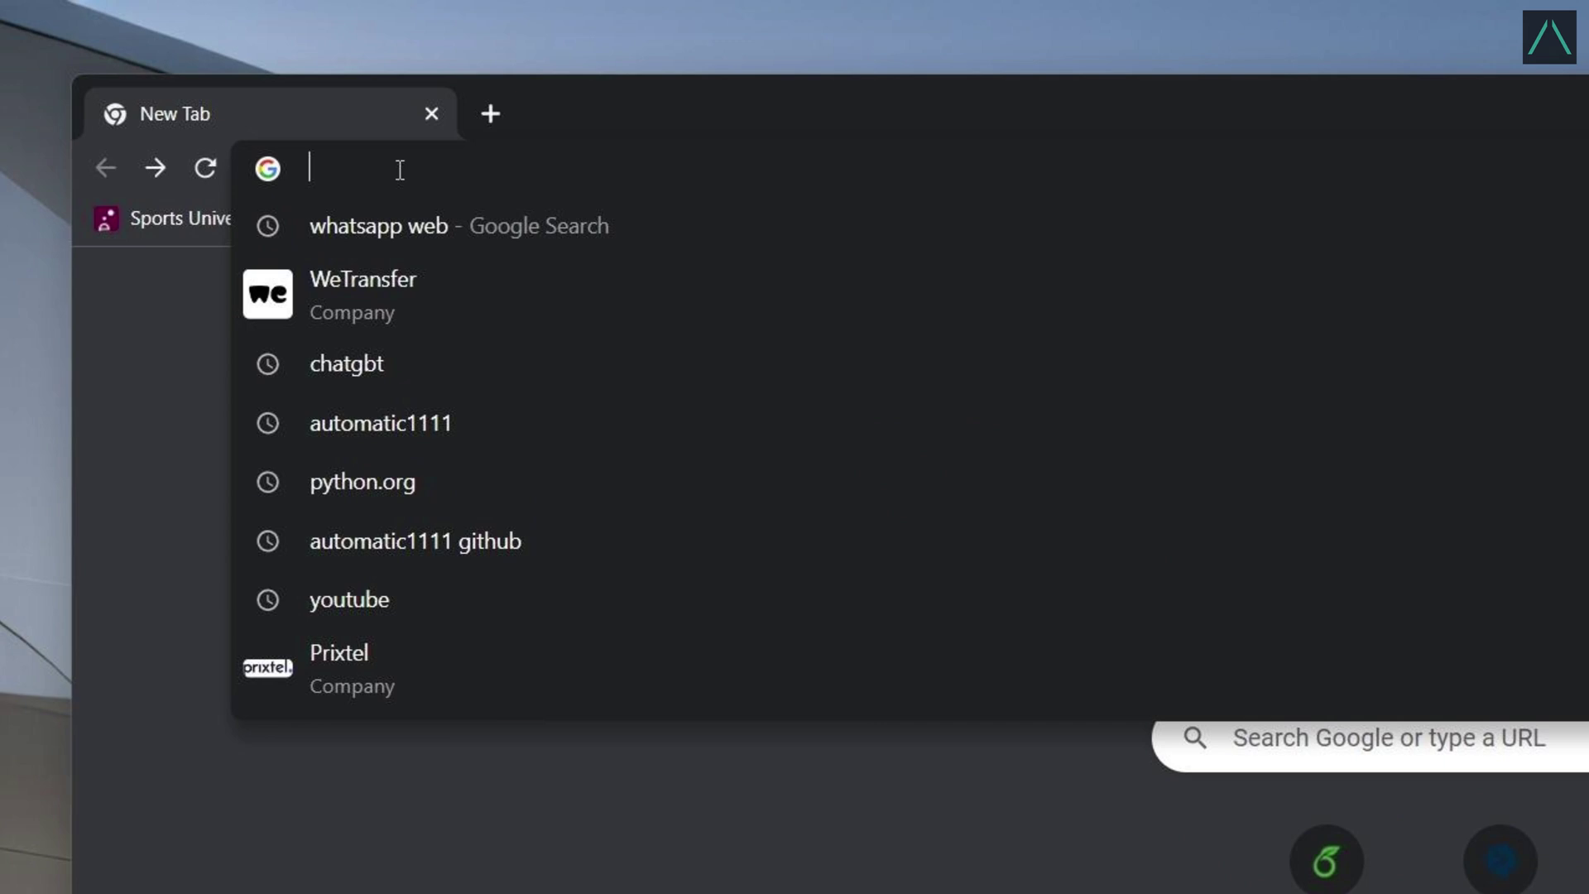
text(python)
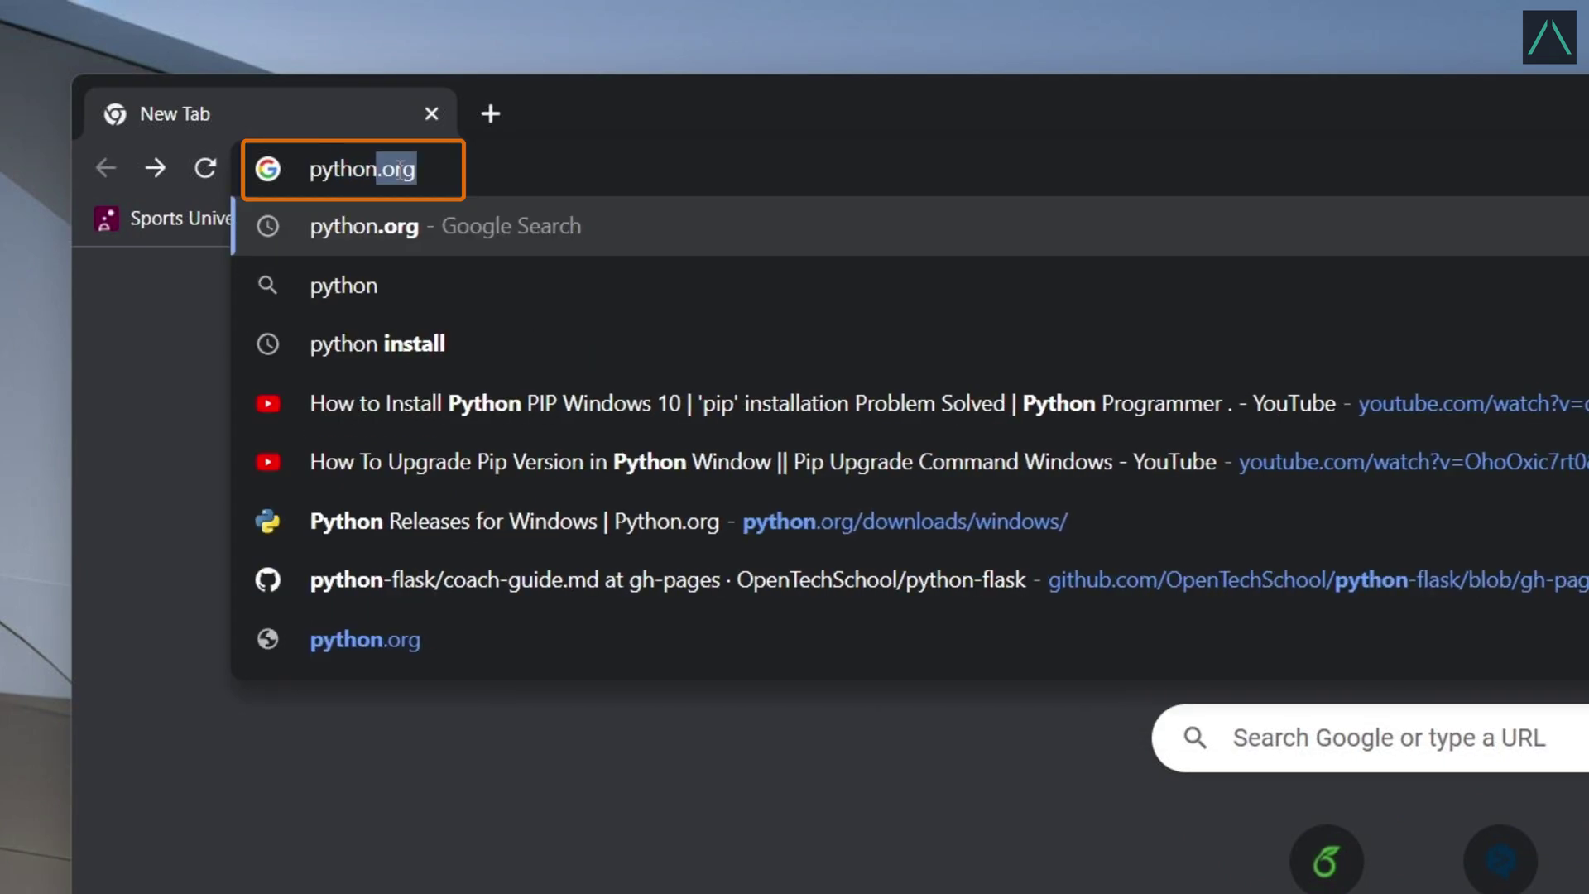
text(.org)
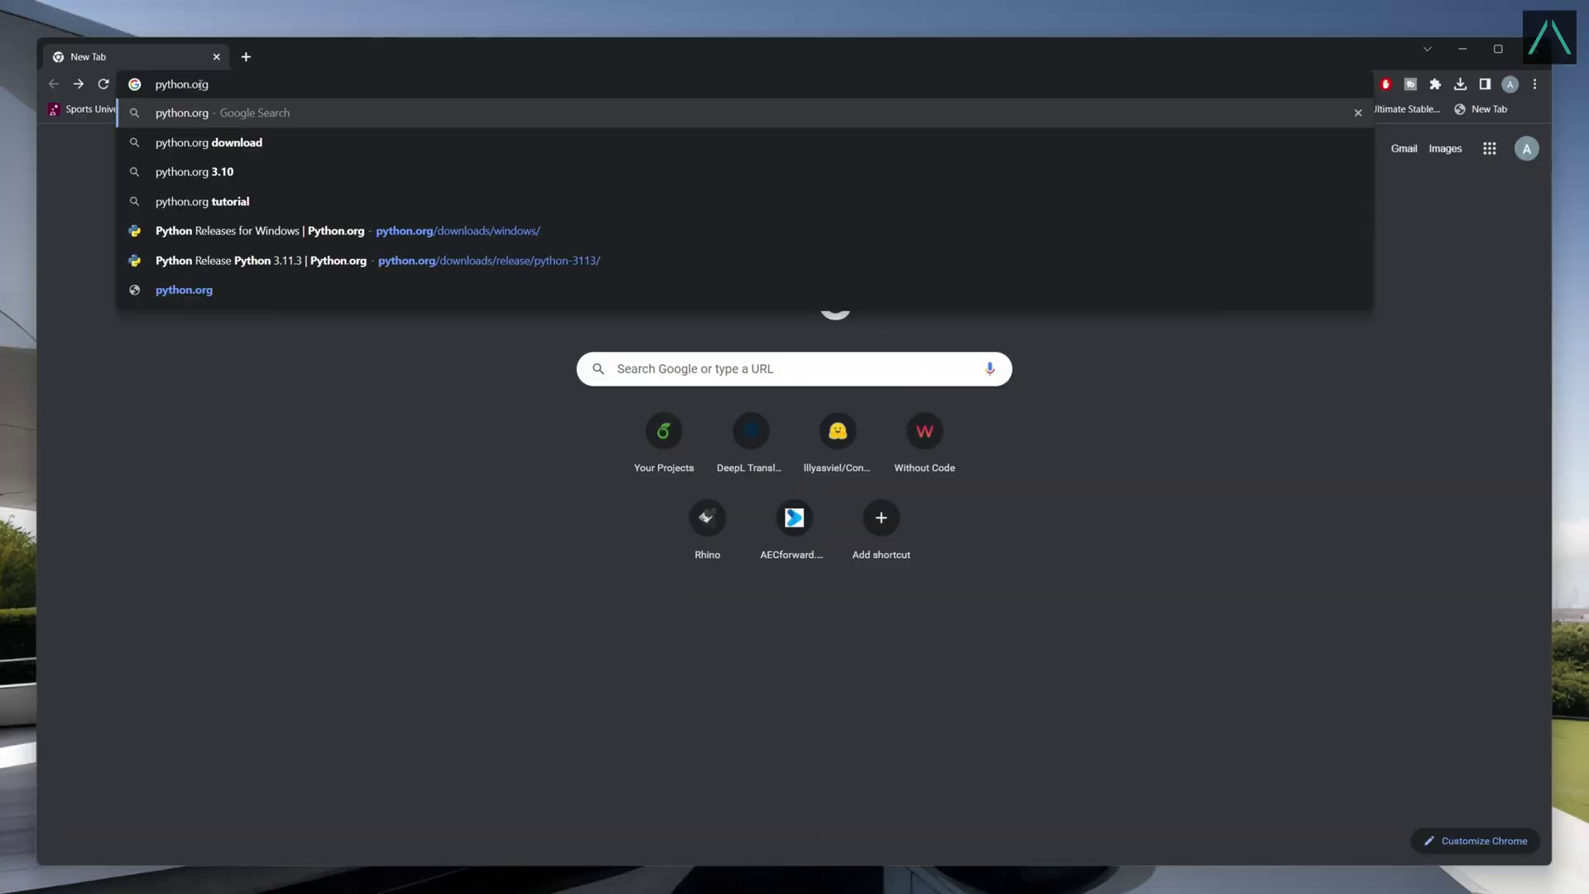
key(Return)
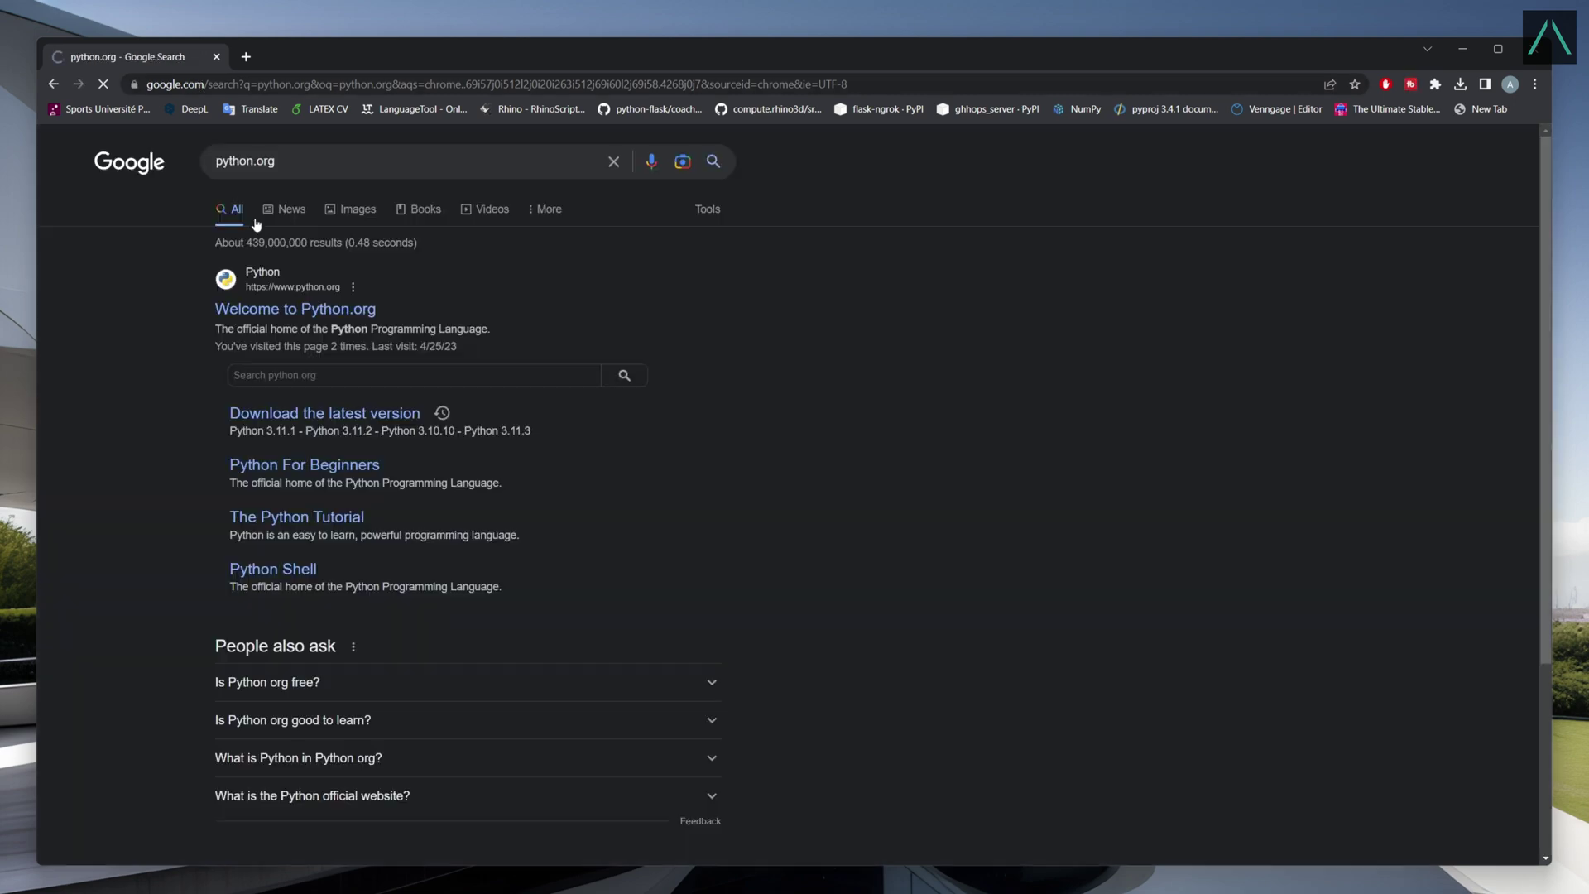
click(308, 311)
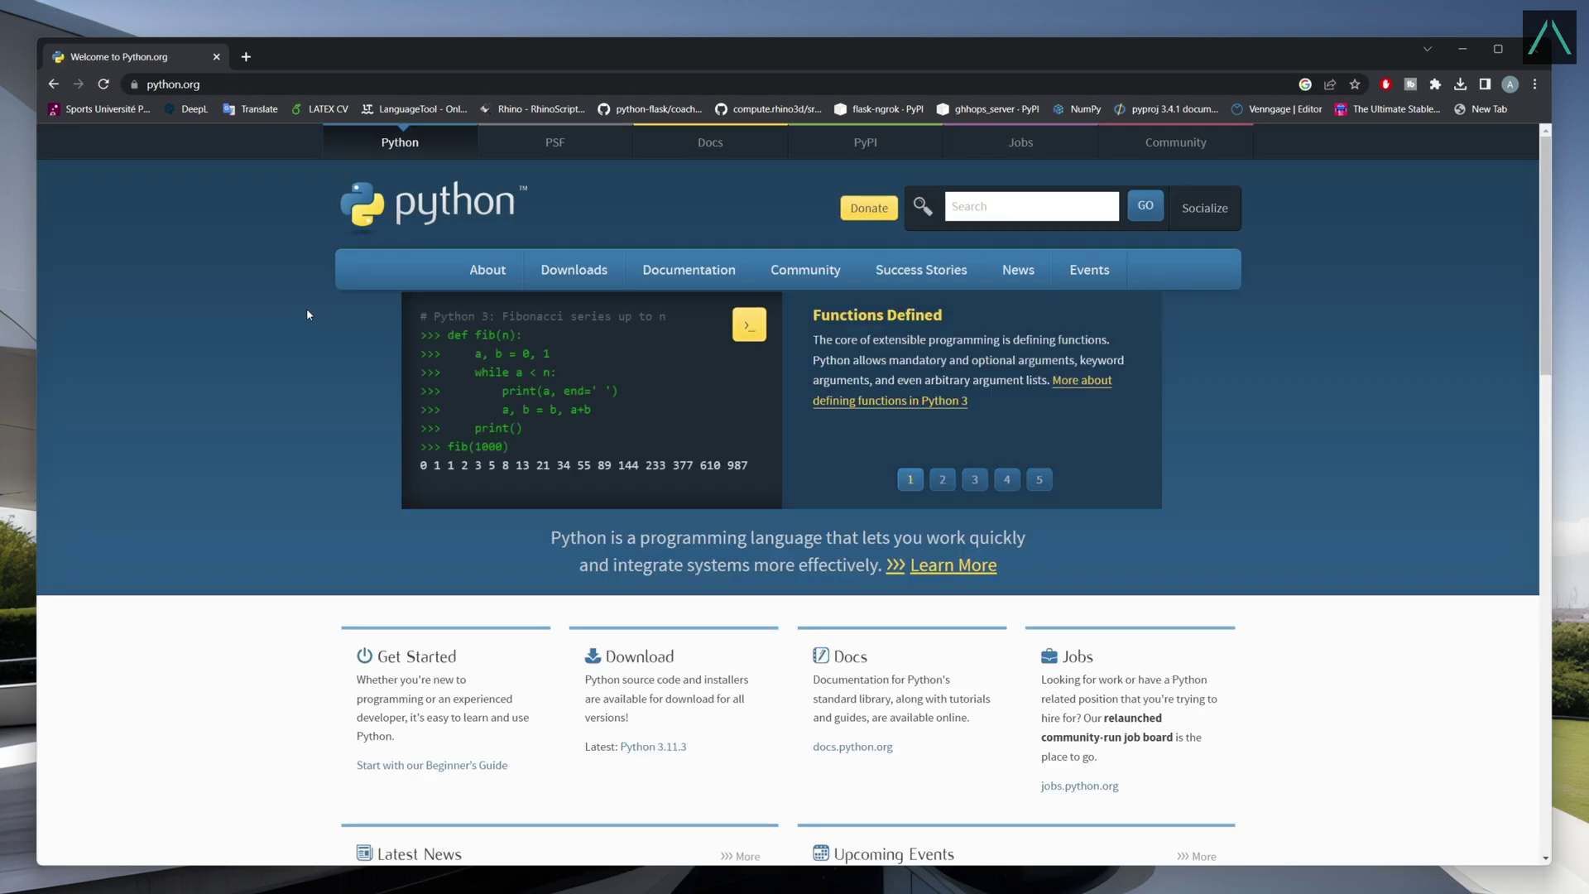
- Go to Downloads > Windows and open the Python 3.10.11 release's Files table
mouse_move(555, 259)
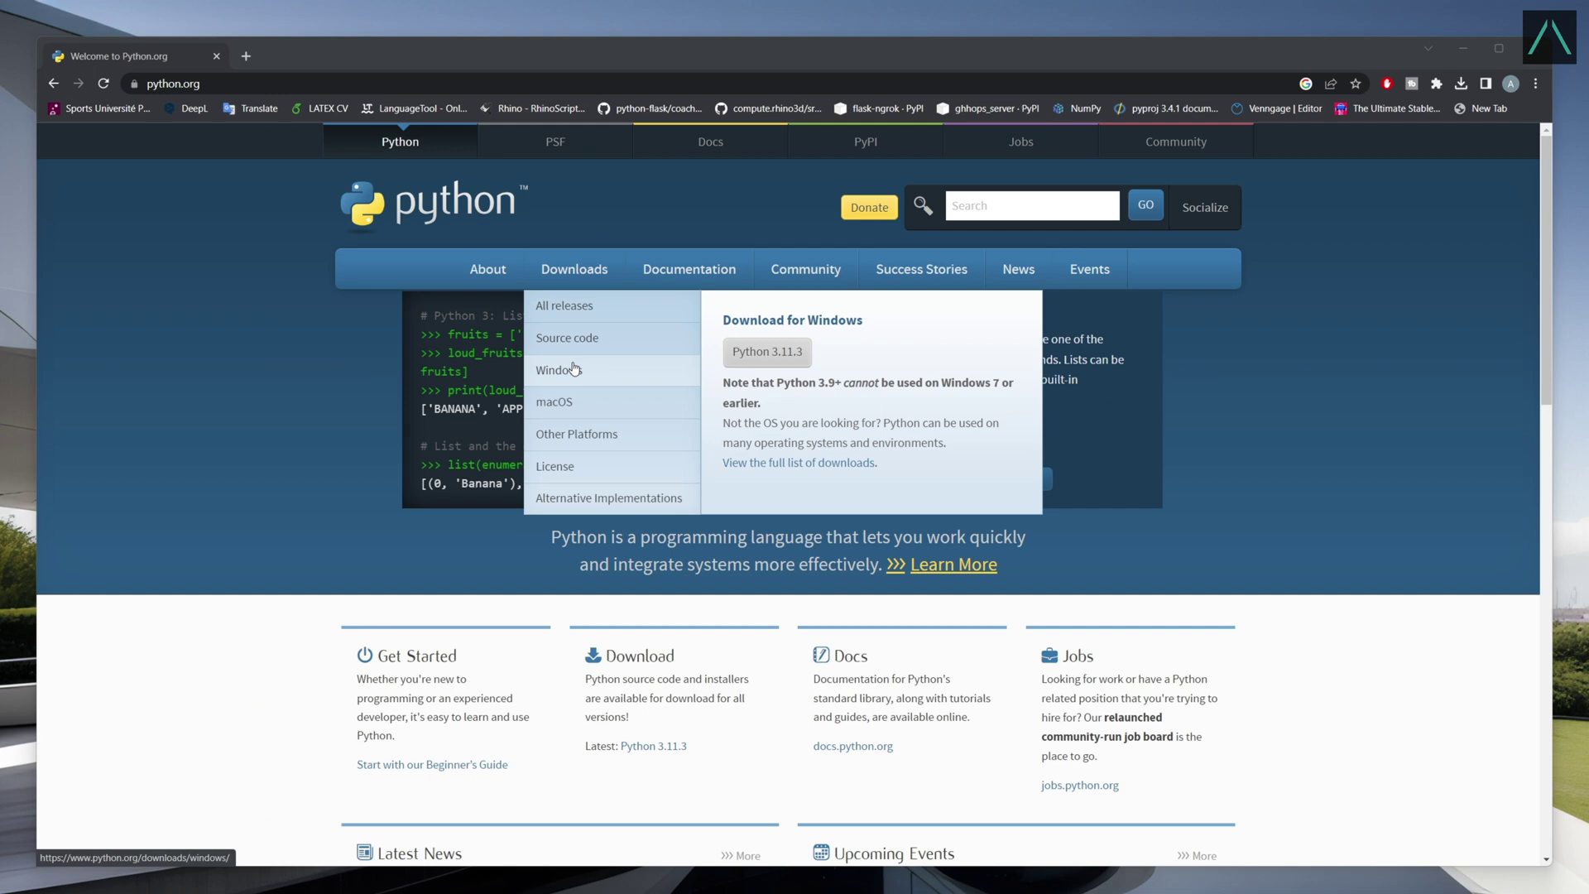
click(466, 326)
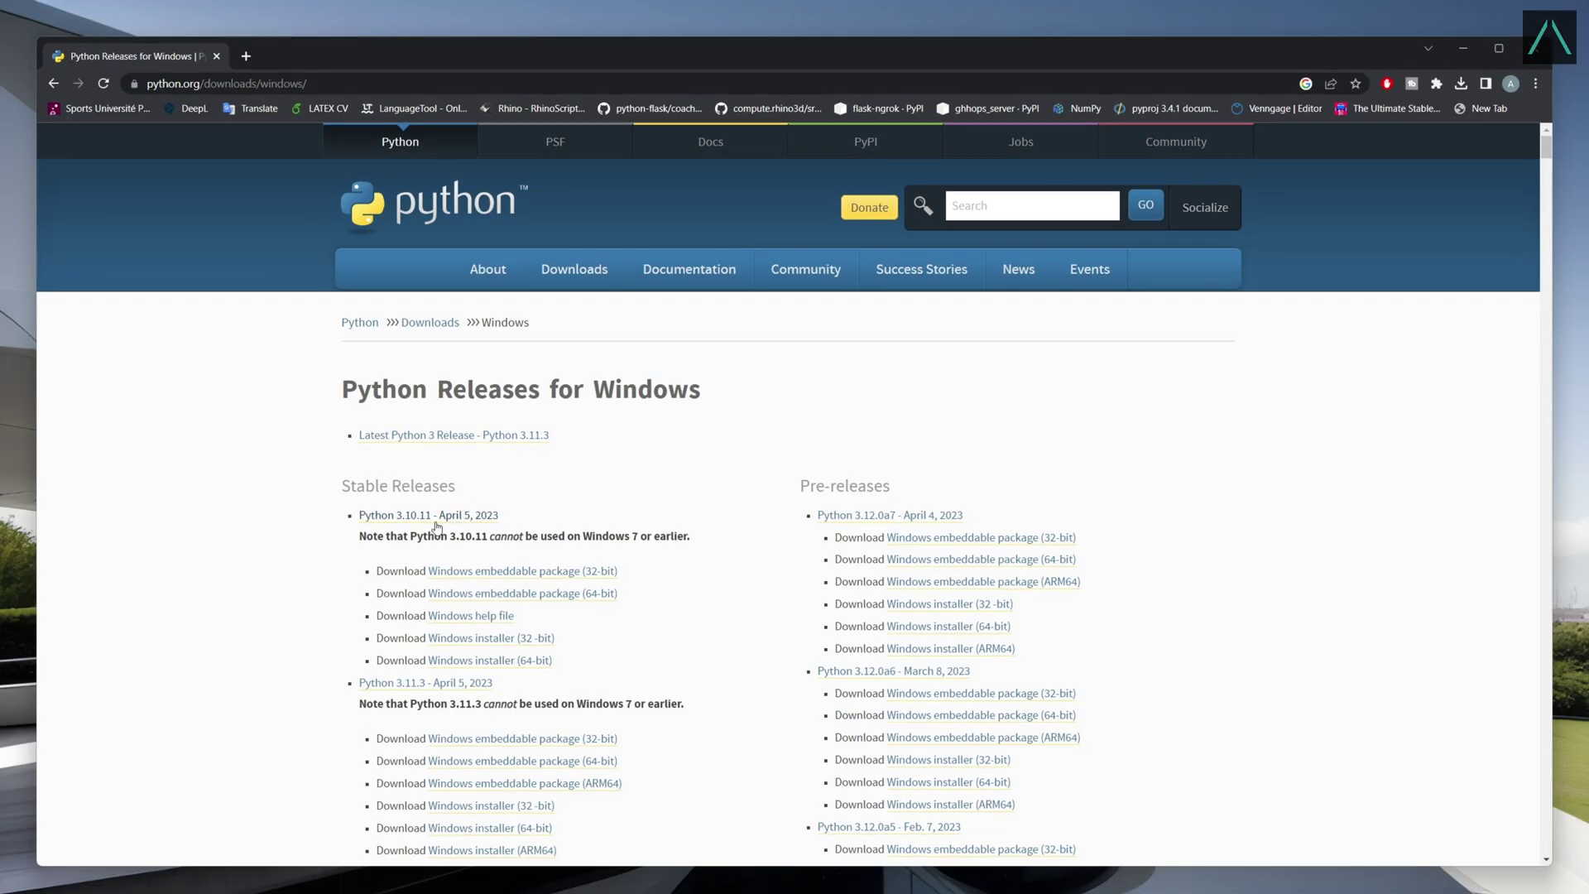
click(427, 516)
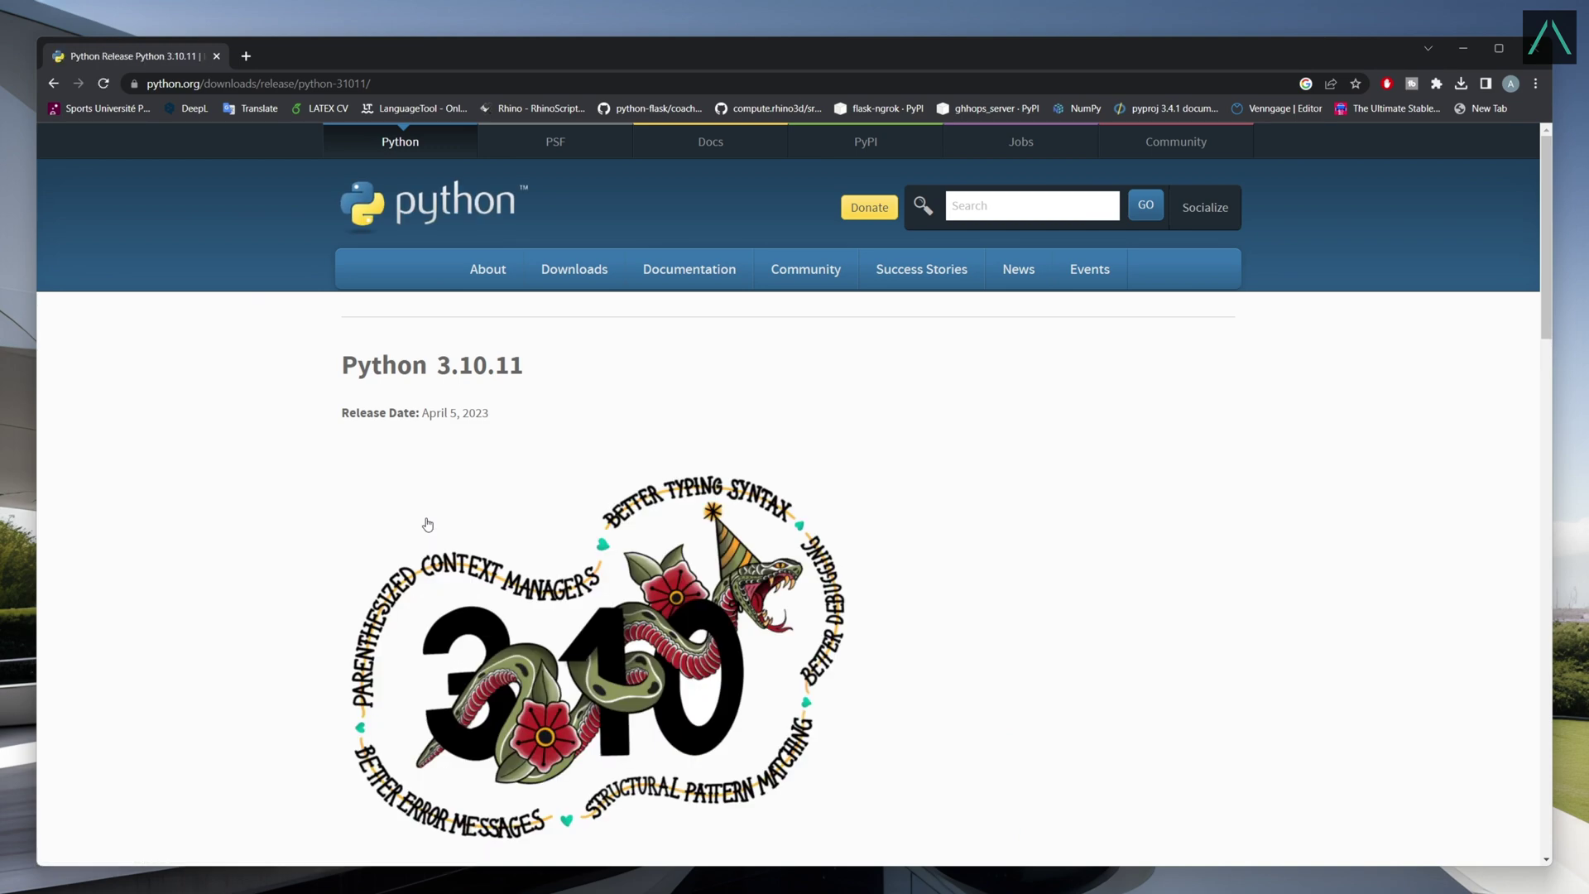
scroll(302, 526, down, 5)
scroll(306, 527, down, 10)
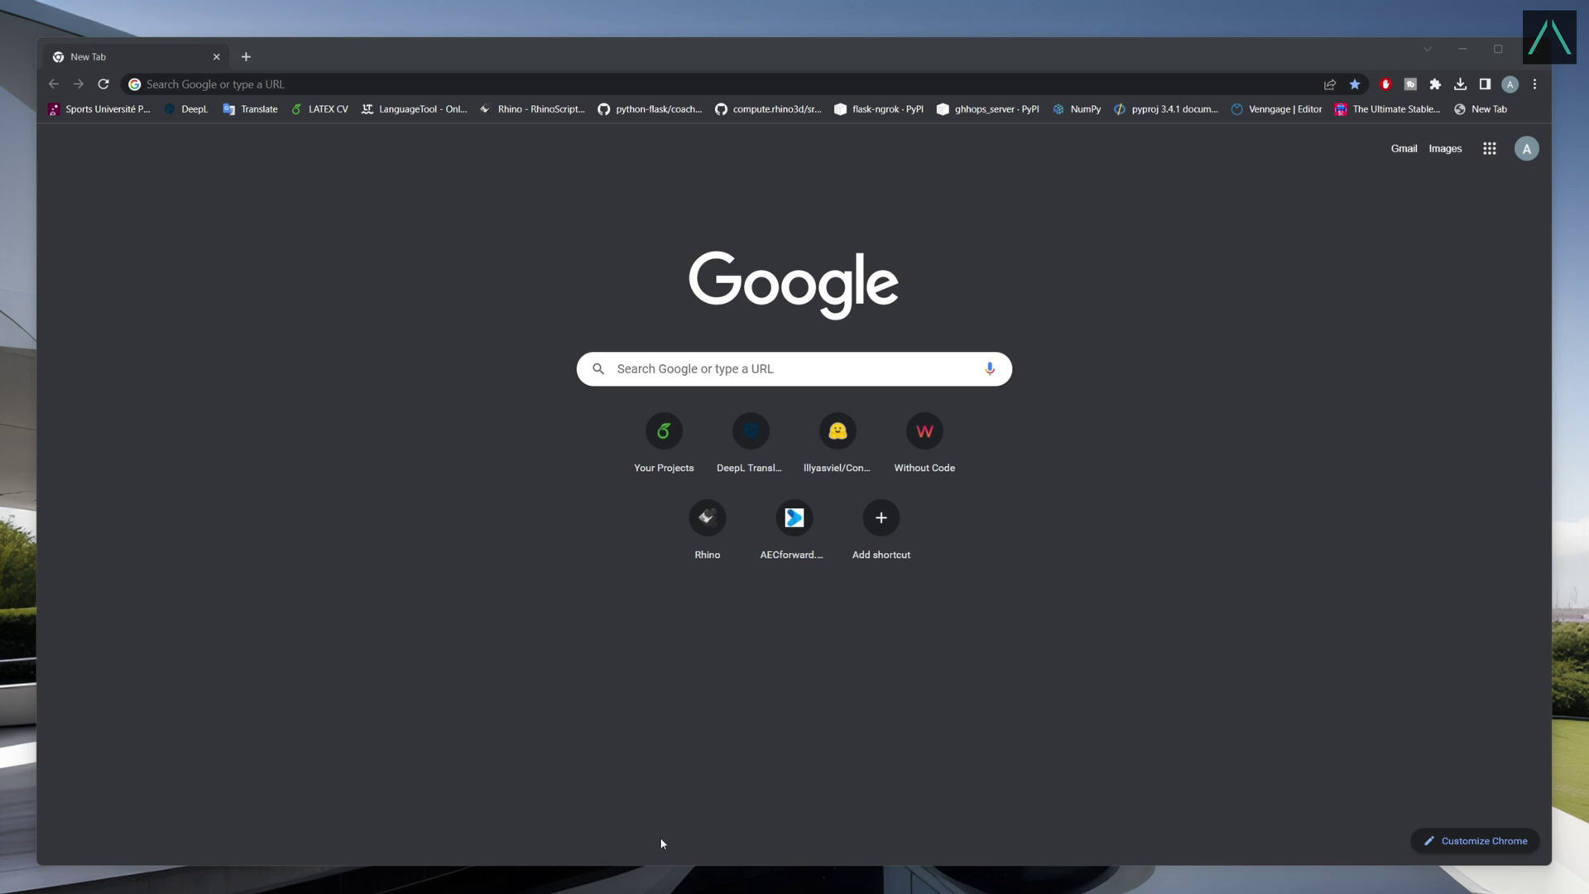
- Search 'automatic1111 github', open the stable-diffusion-webui repository and show its Code download options
click(636, 368)
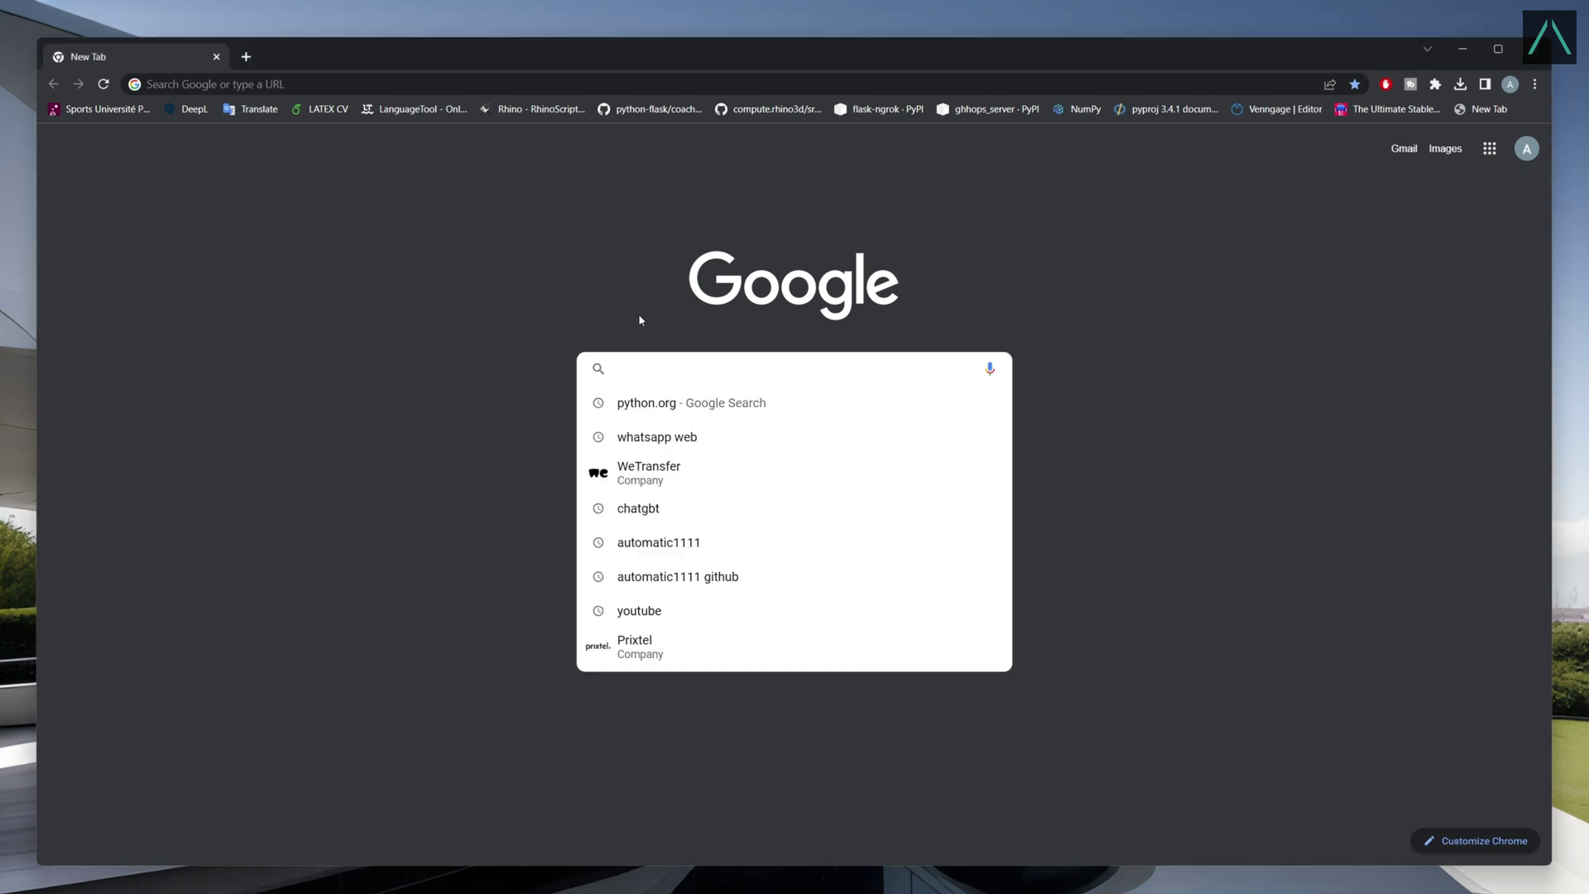
text(automat)
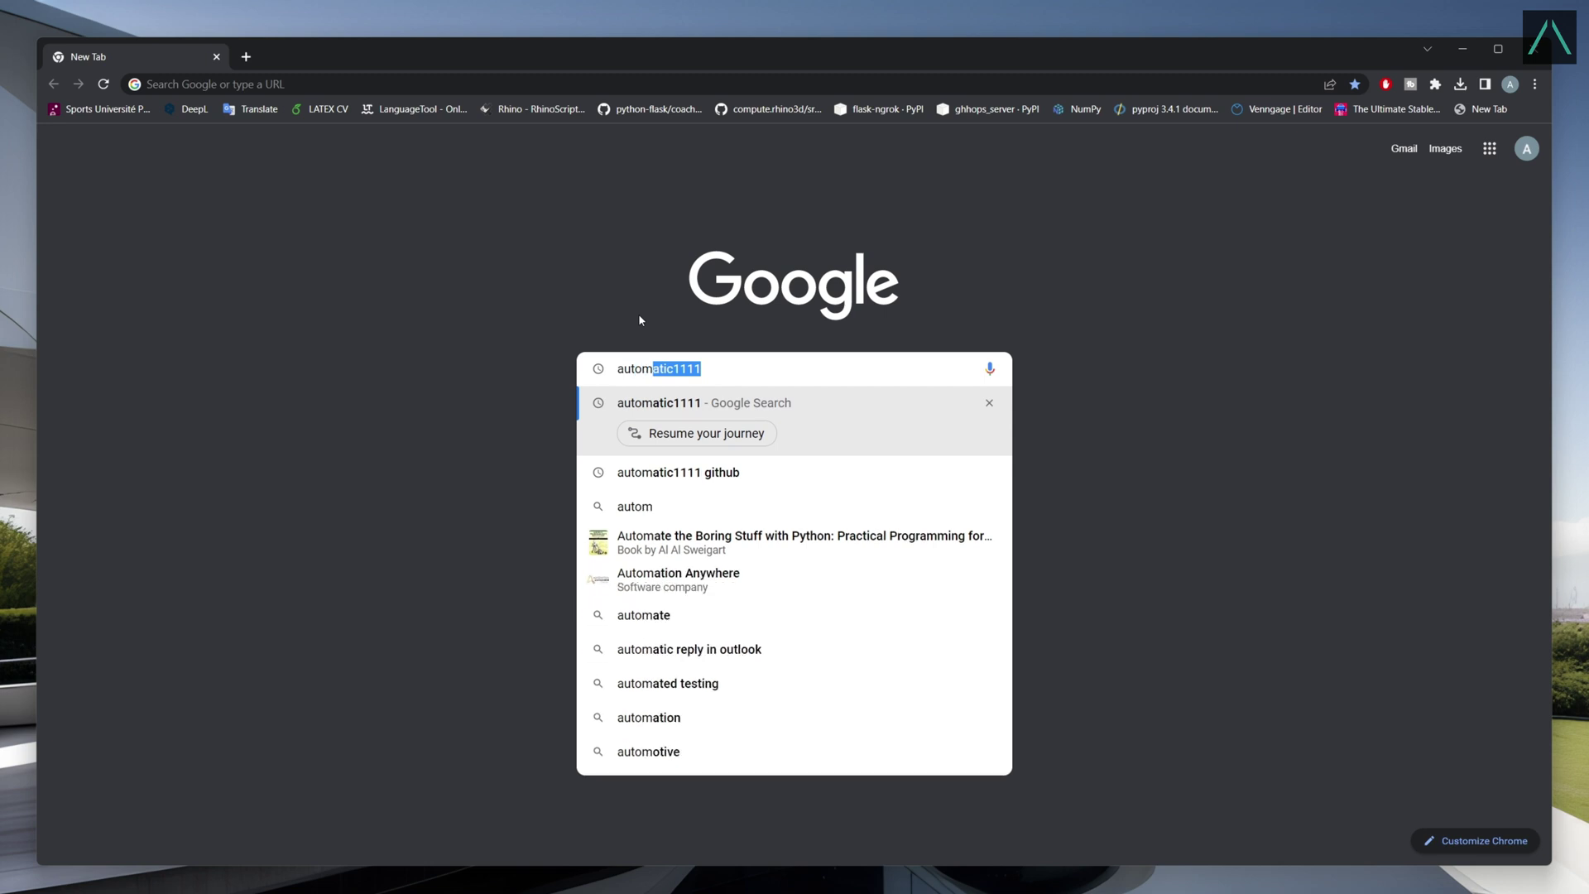
text(ic111)
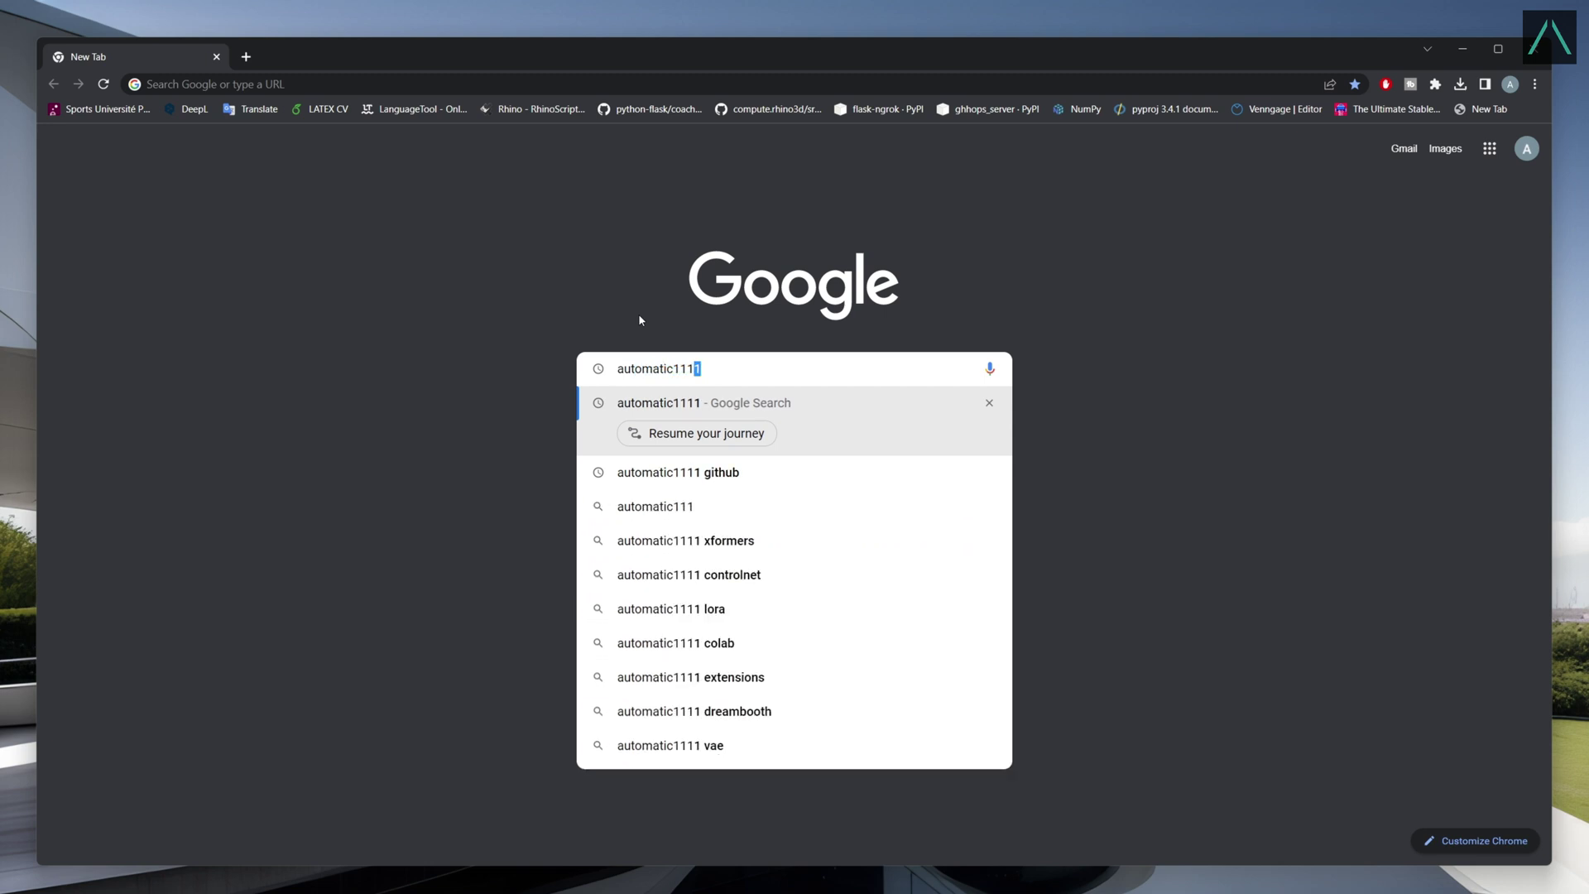
text(1 github)
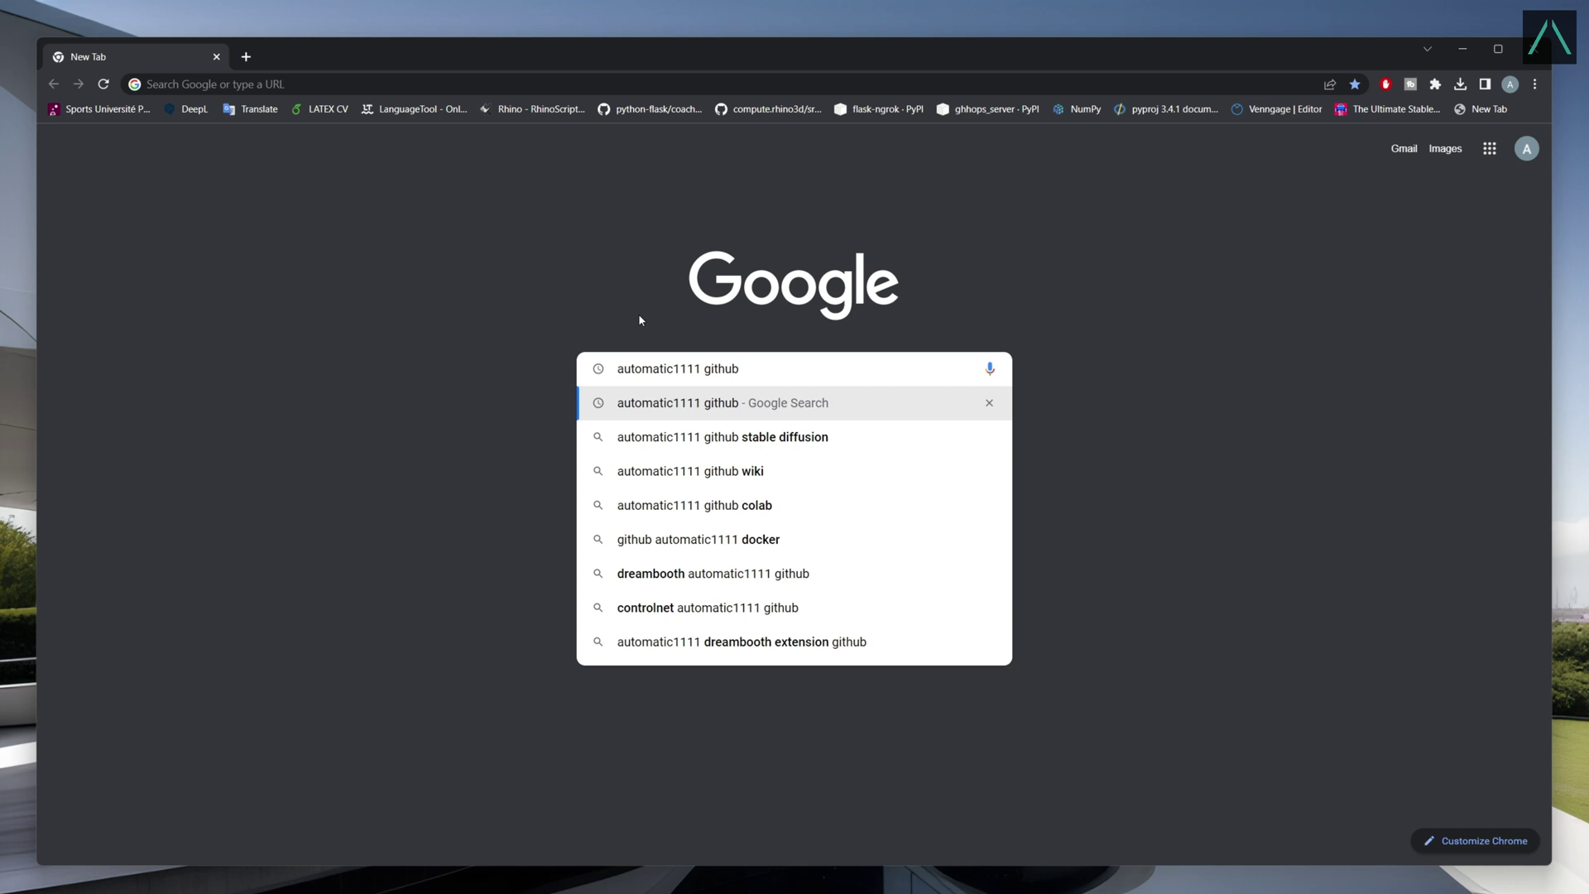
key(Return)
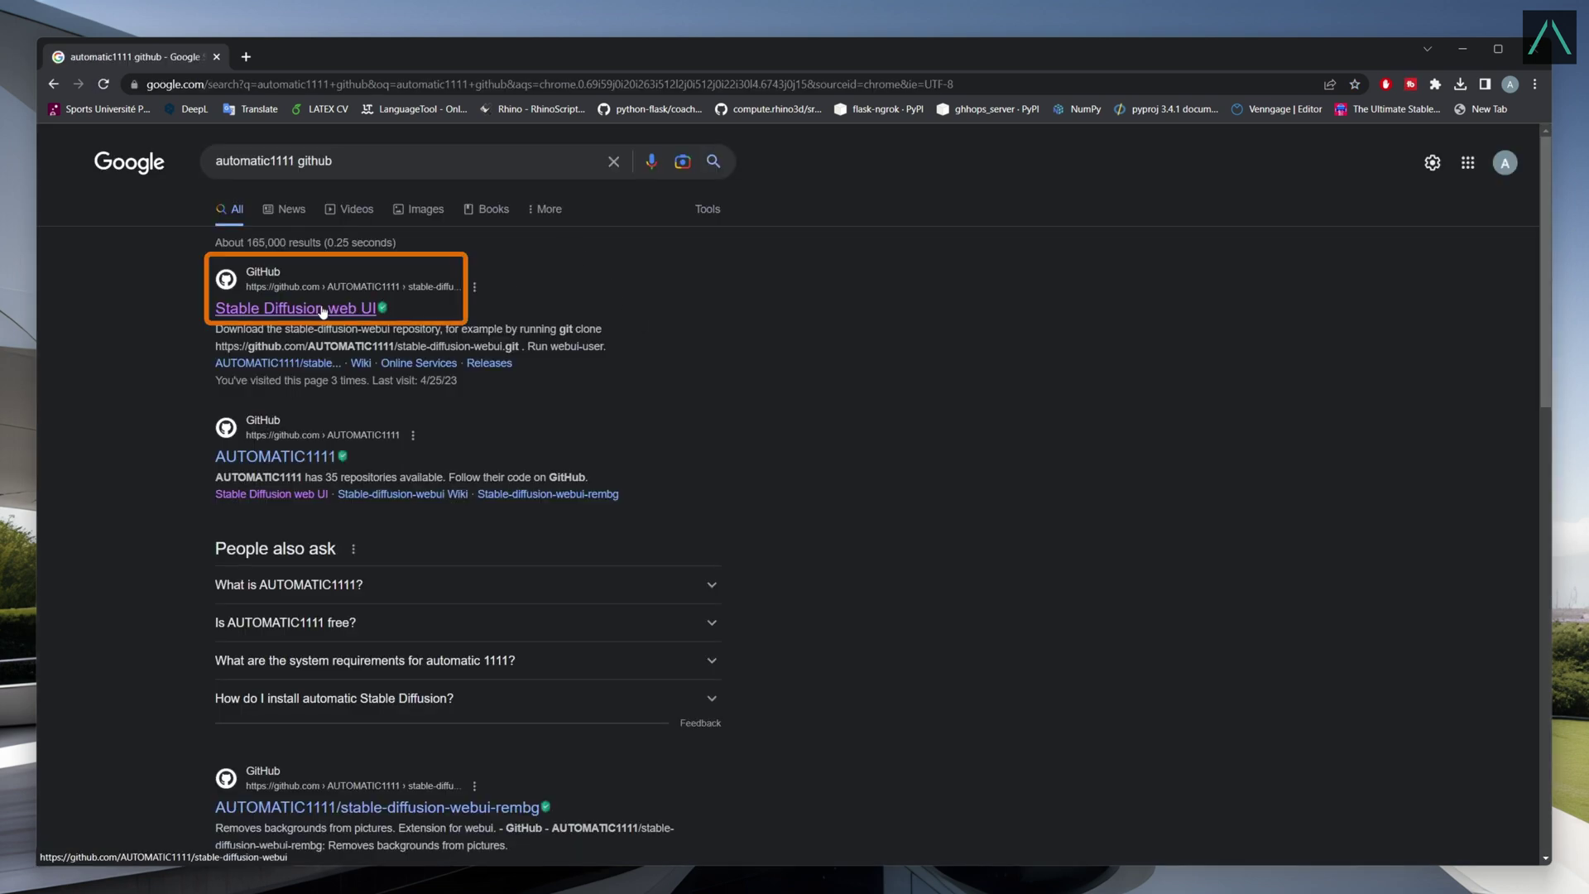
click(321, 309)
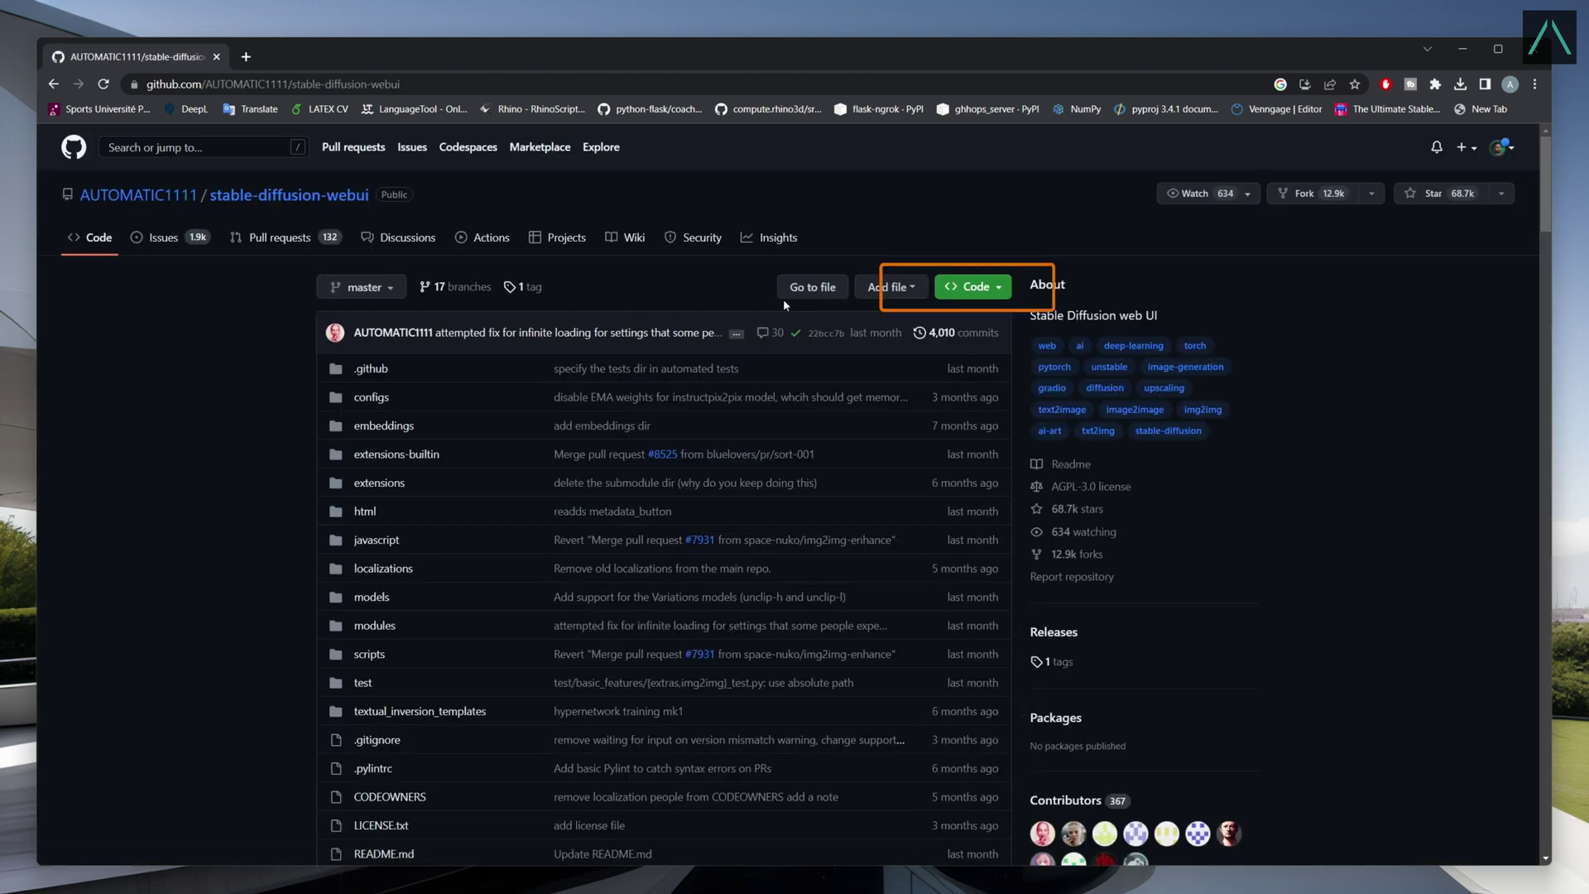
click(999, 292)
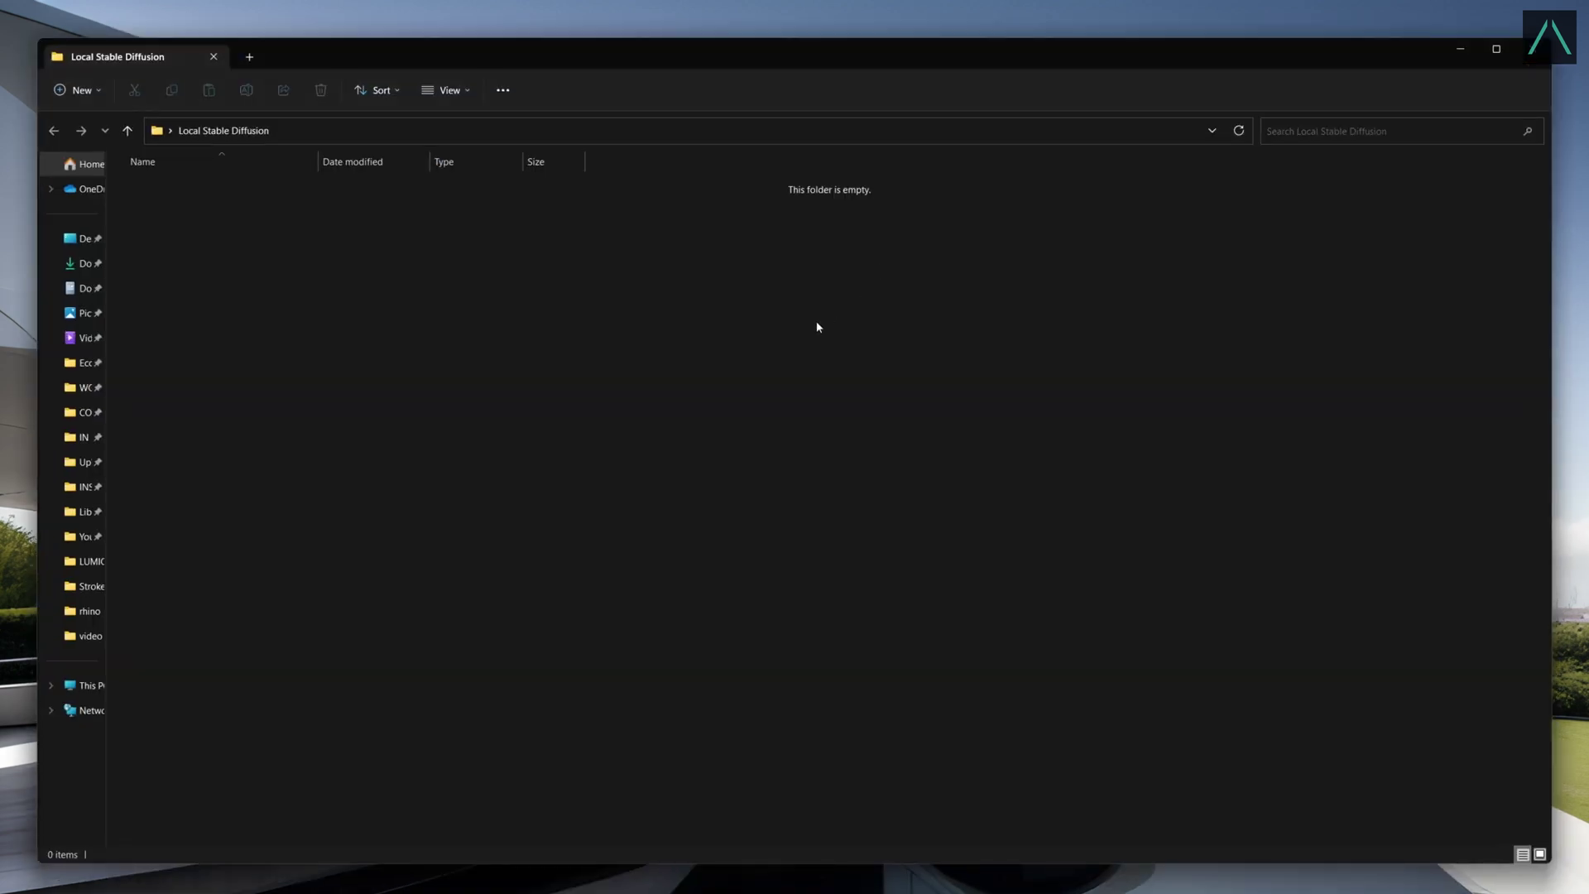
- Paste the stable-diffusion-webui-master folder into Local Stable Diffusion and open it
right_click(817, 326)
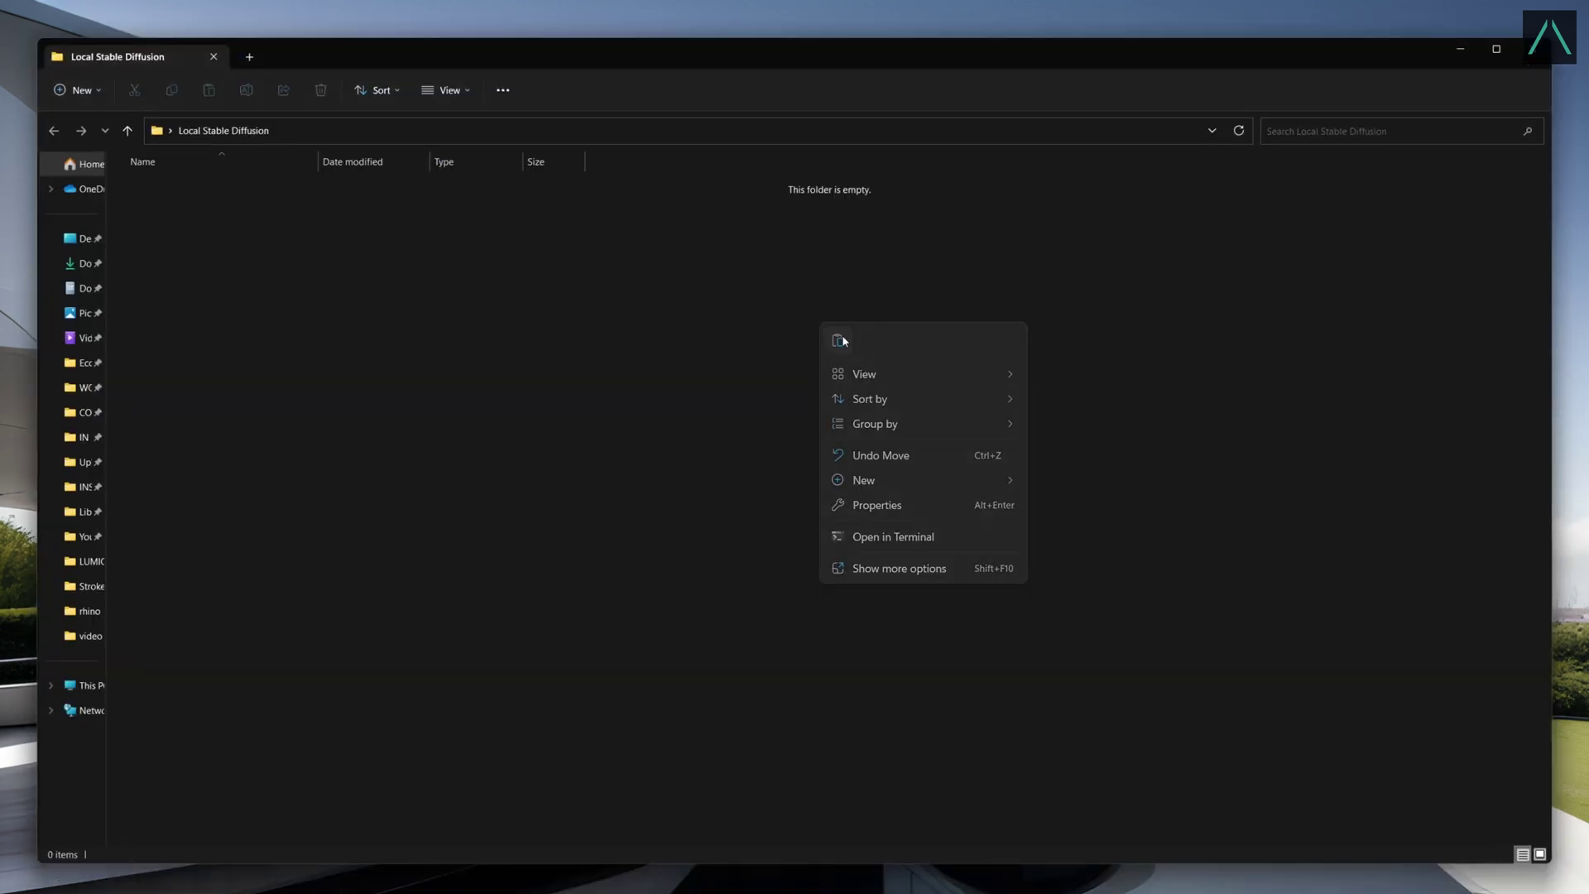
click(841, 336)
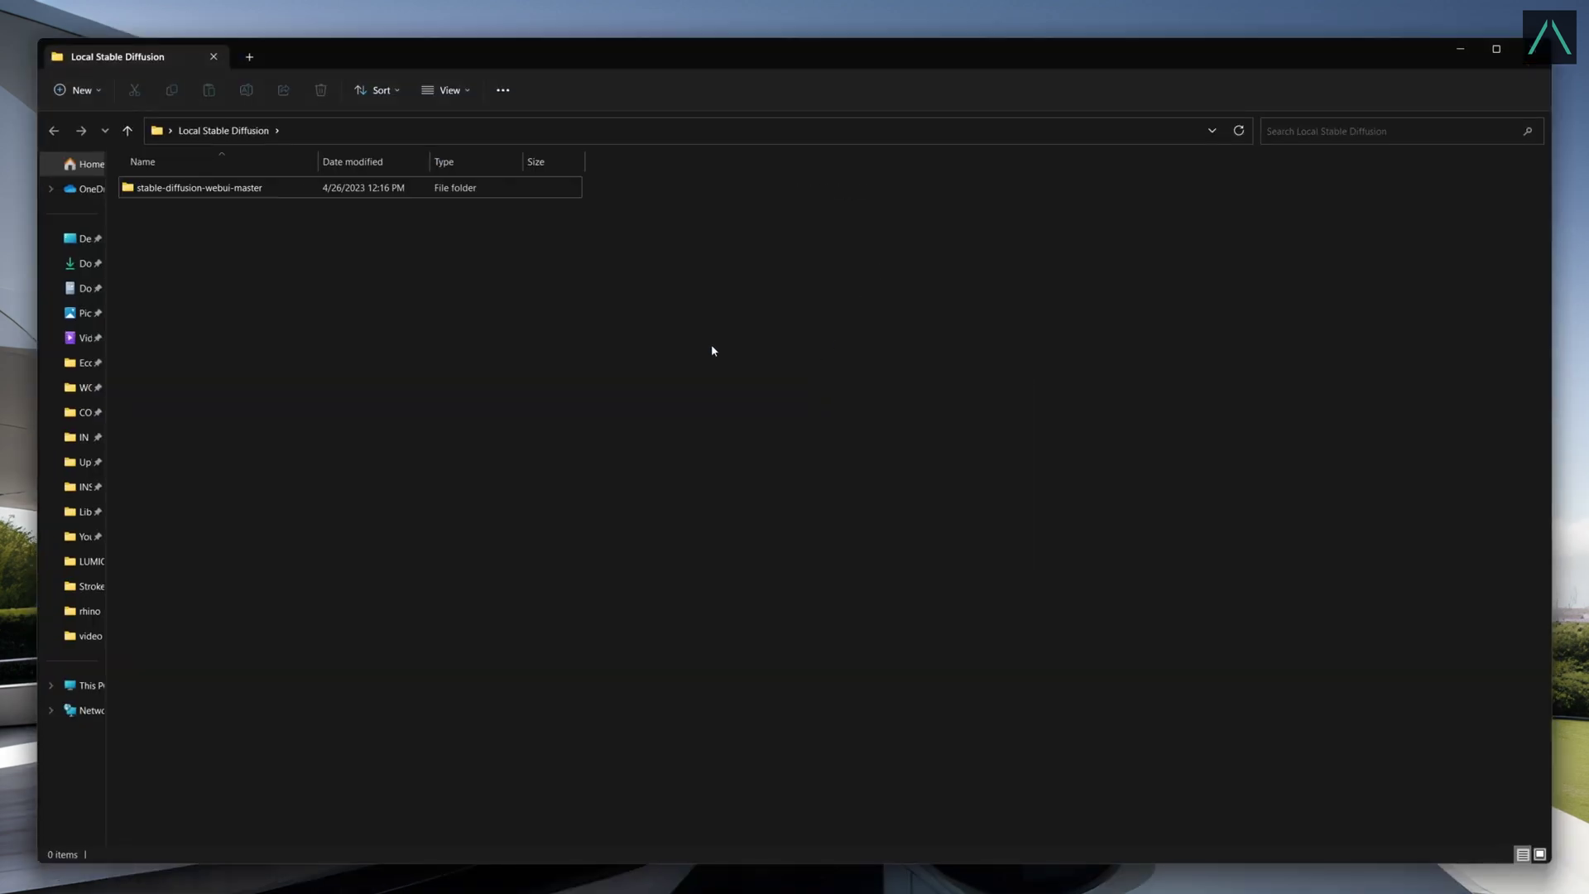
double_click(195, 188)
- Run webui-user.bat, allowing it past the security warning, to install torch and dependencies
scroll(261, 550, down, 3)
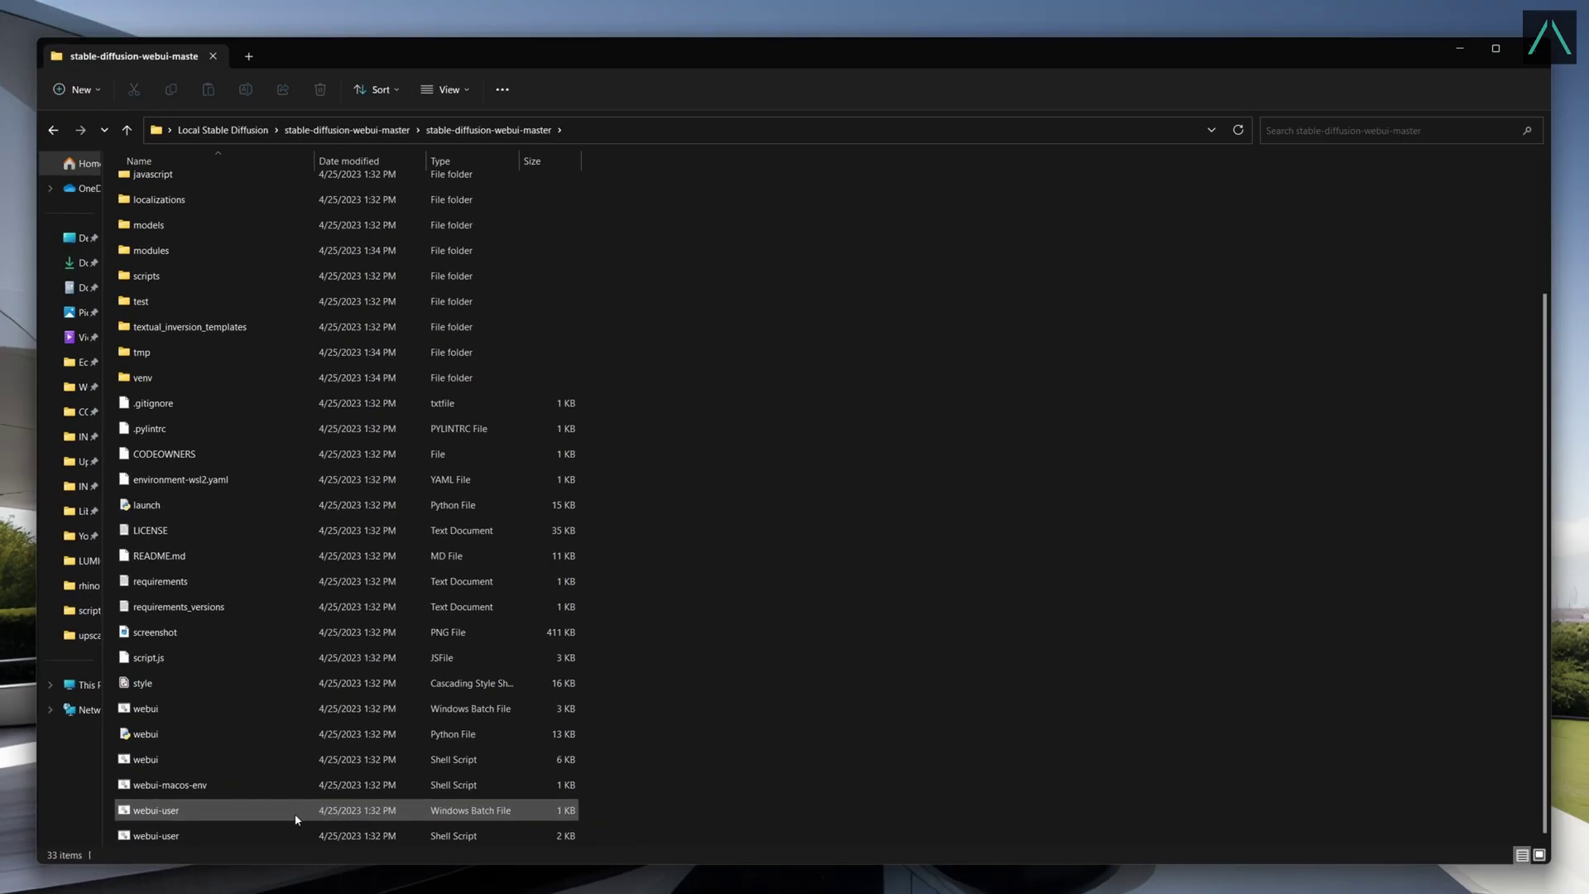
double_click(296, 820)
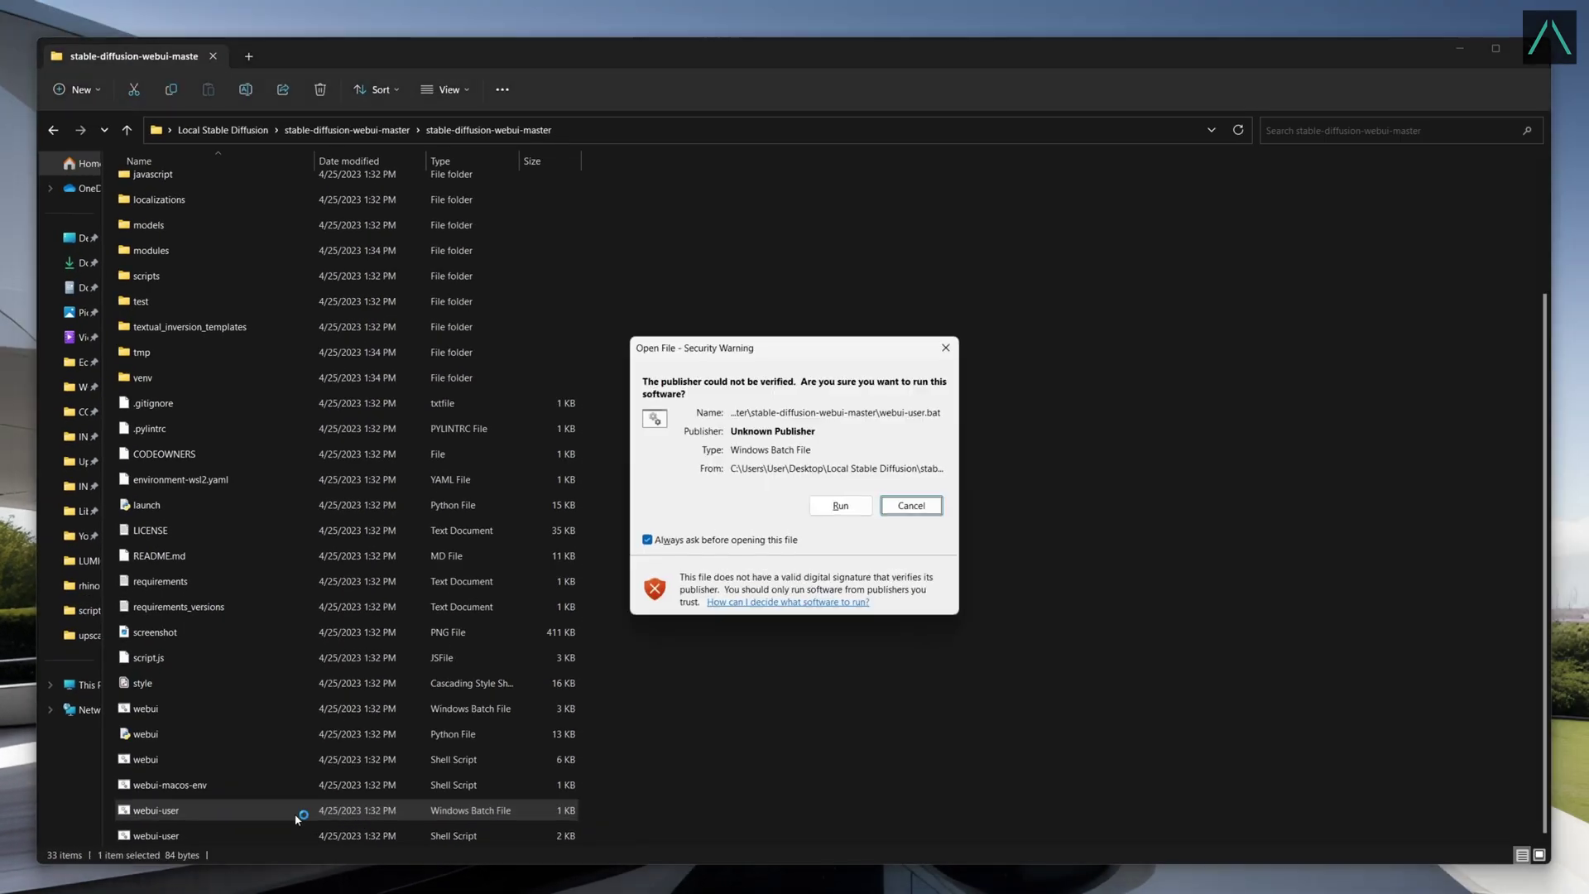
click(827, 511)
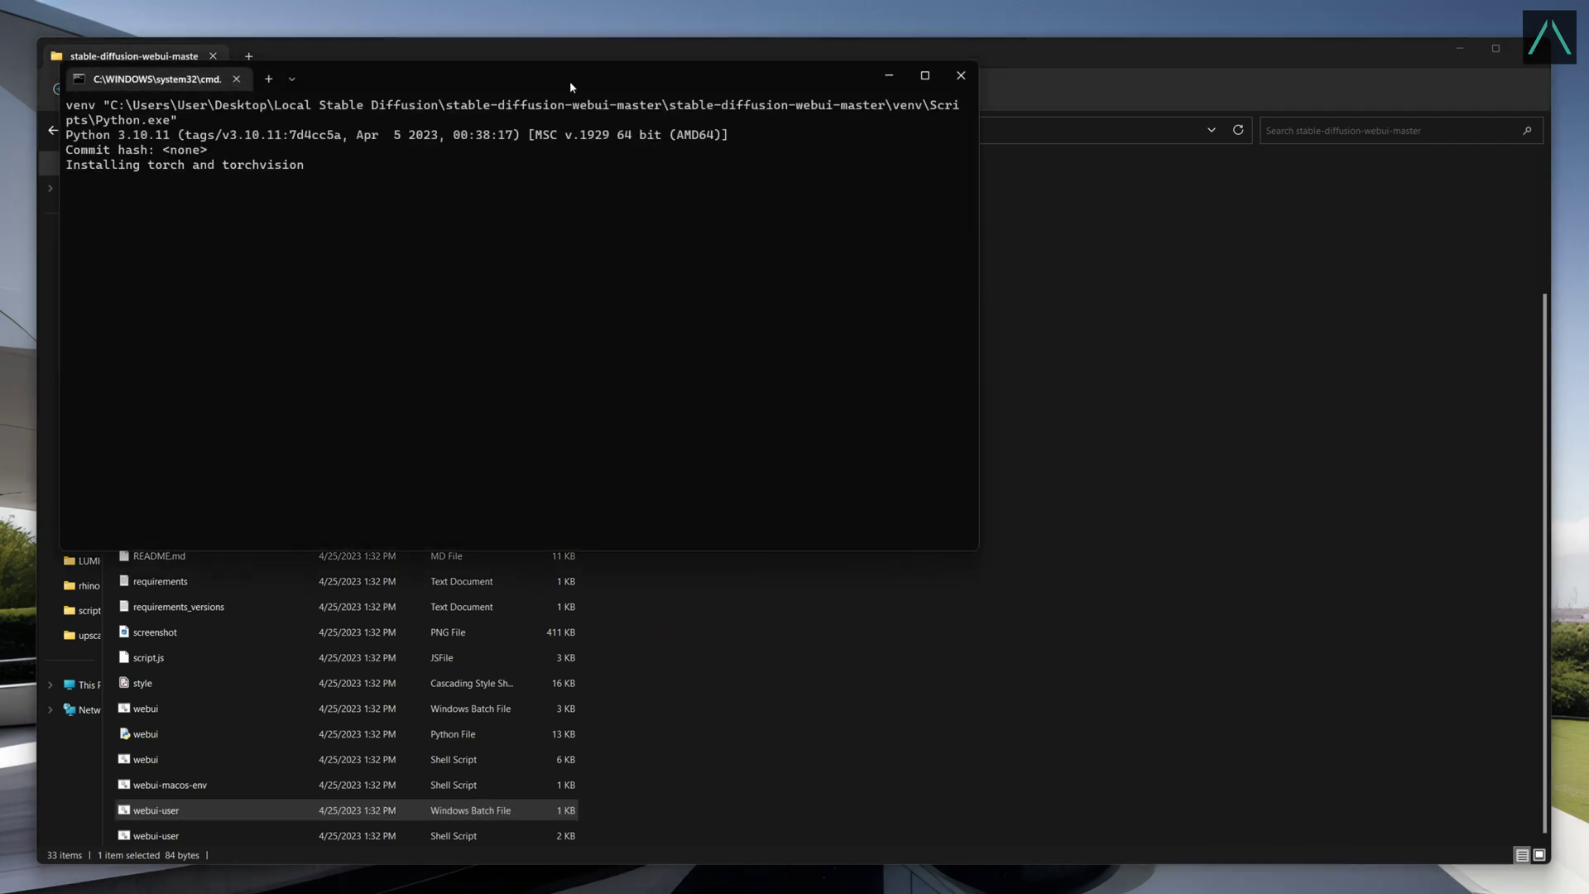
drag(569, 81, 873, 250)
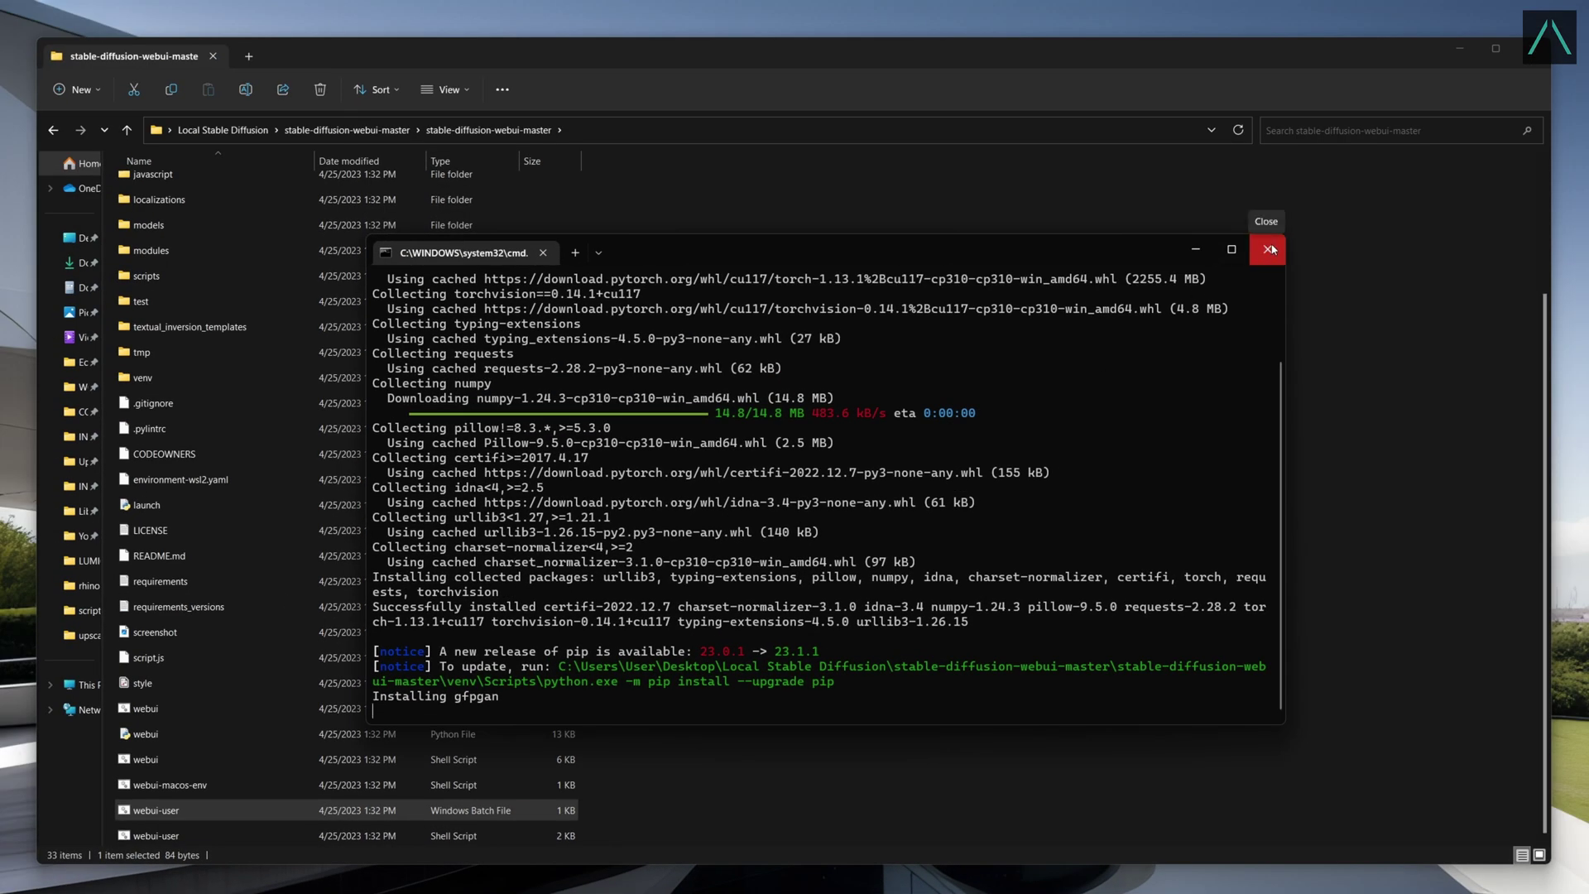
- Run pip install opencv-python from a cmd prompt opened in the stable-diffusion-webui-master folder
click(1269, 249)
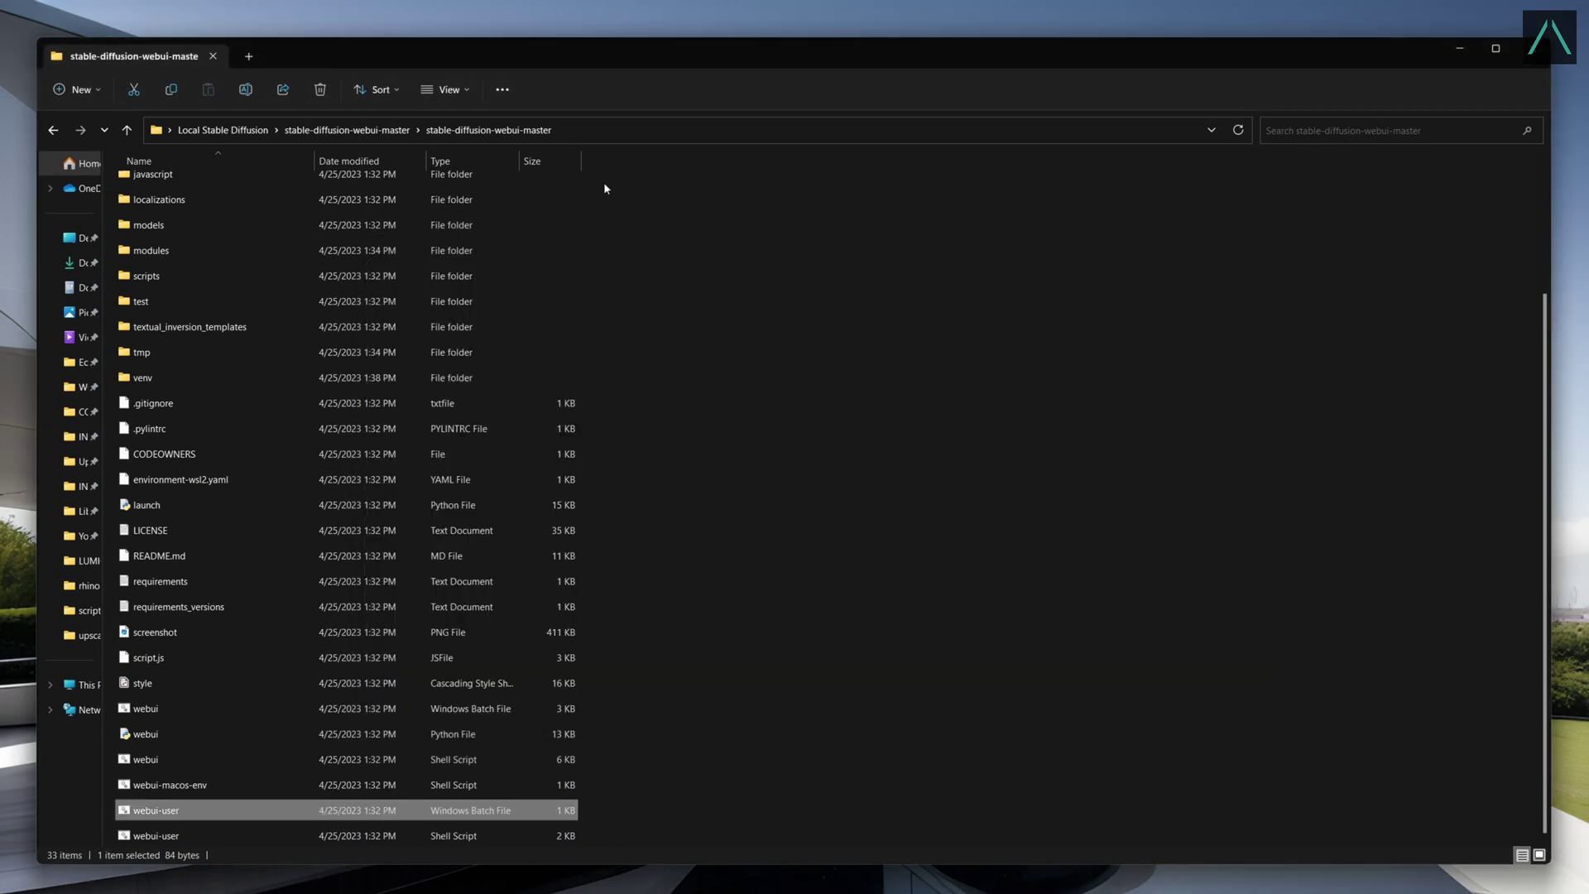
click(569, 131)
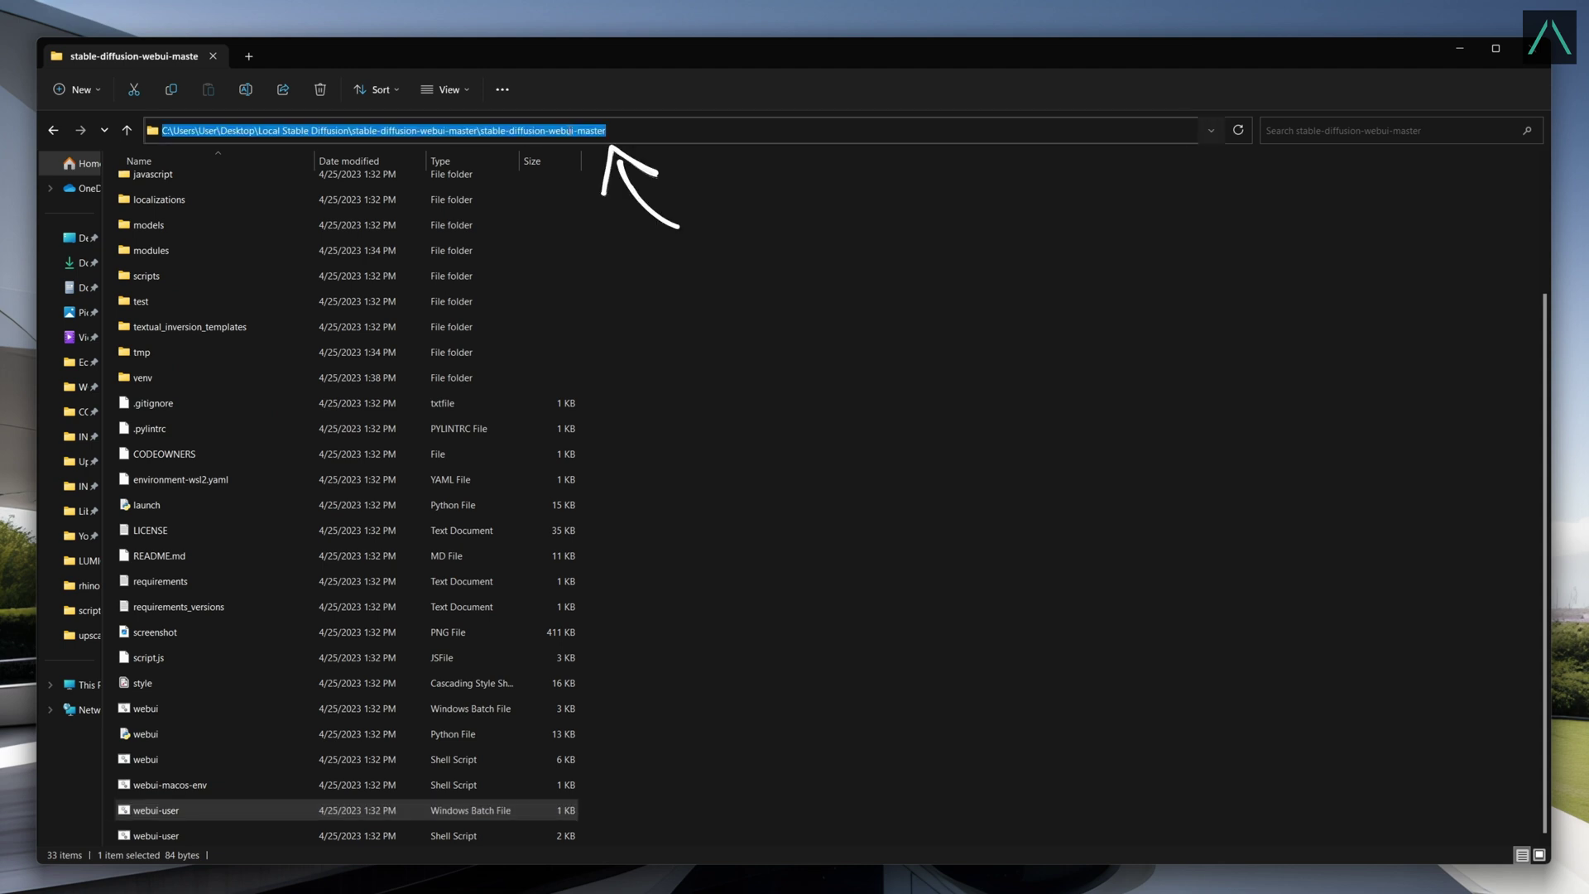
text(cmd)
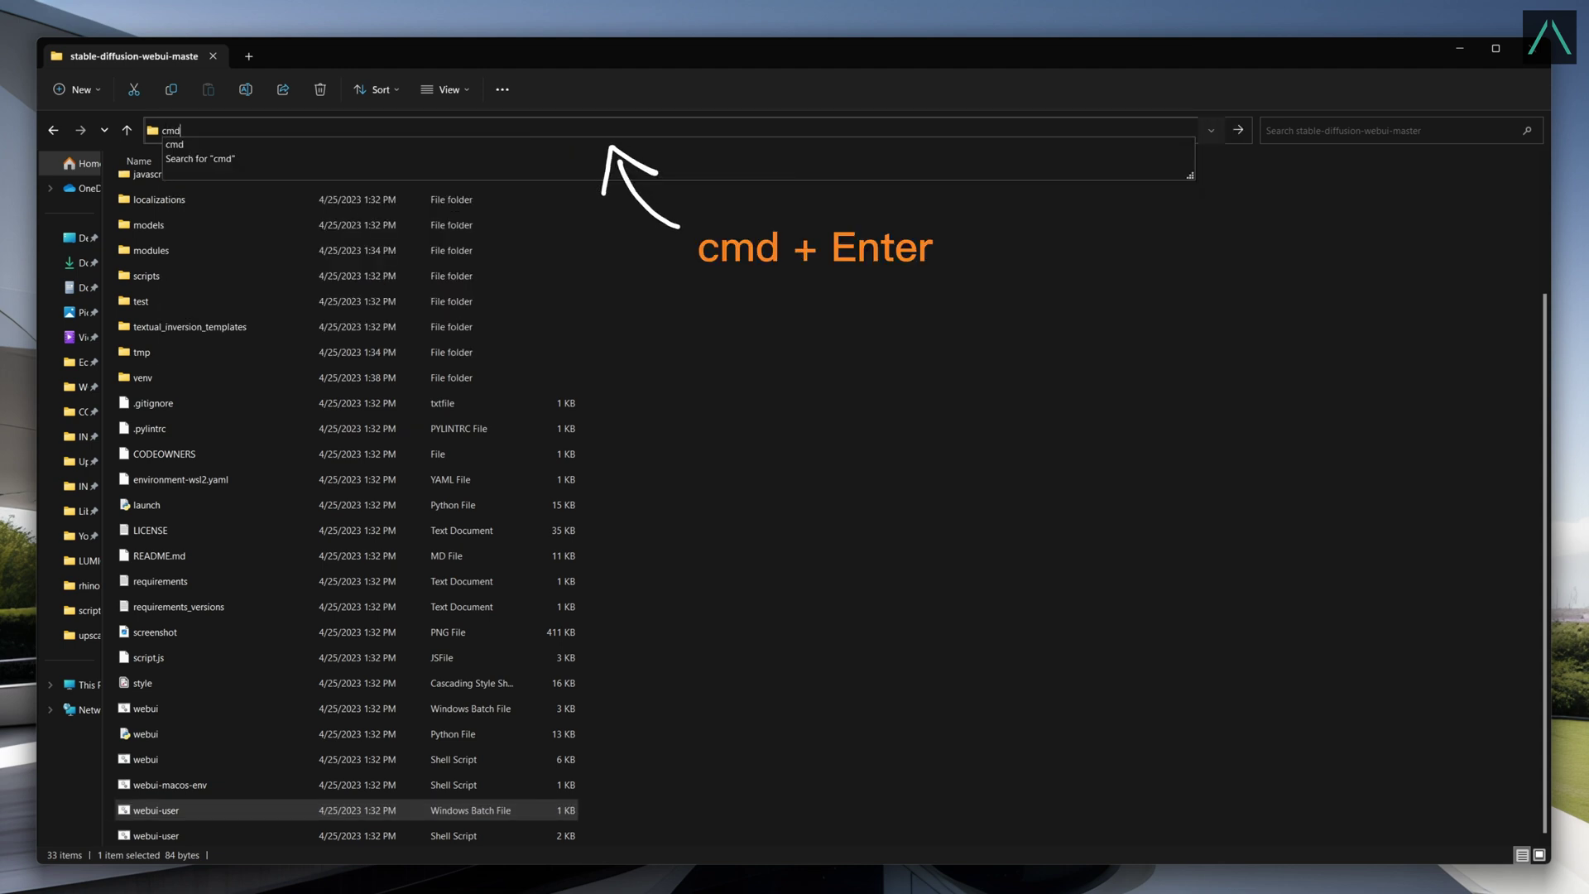
key(Return)
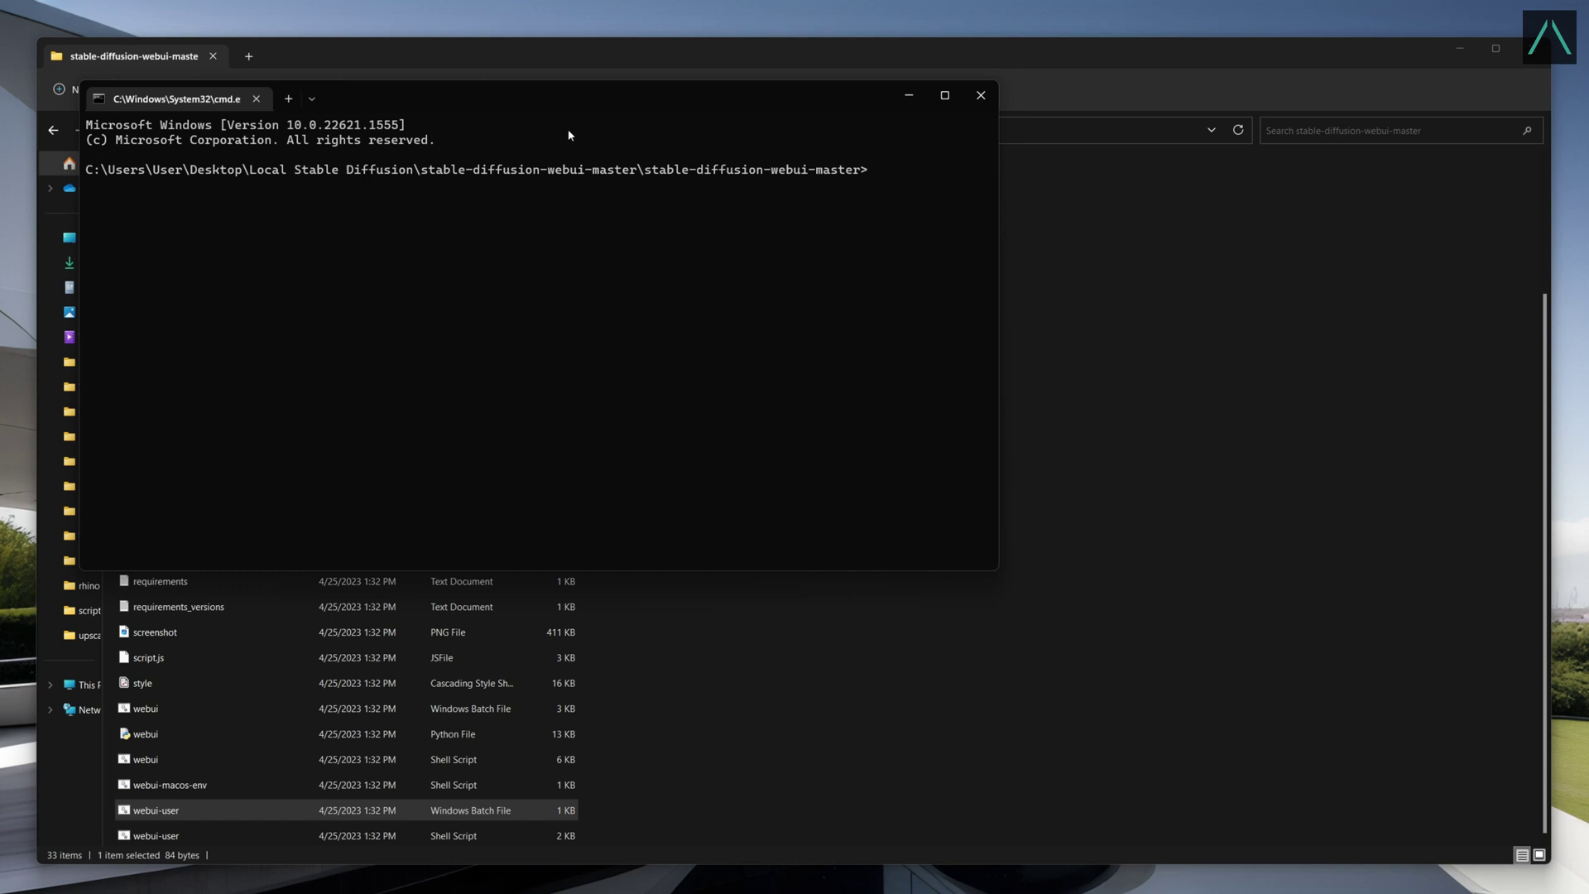
drag(502, 98, 769, 251)
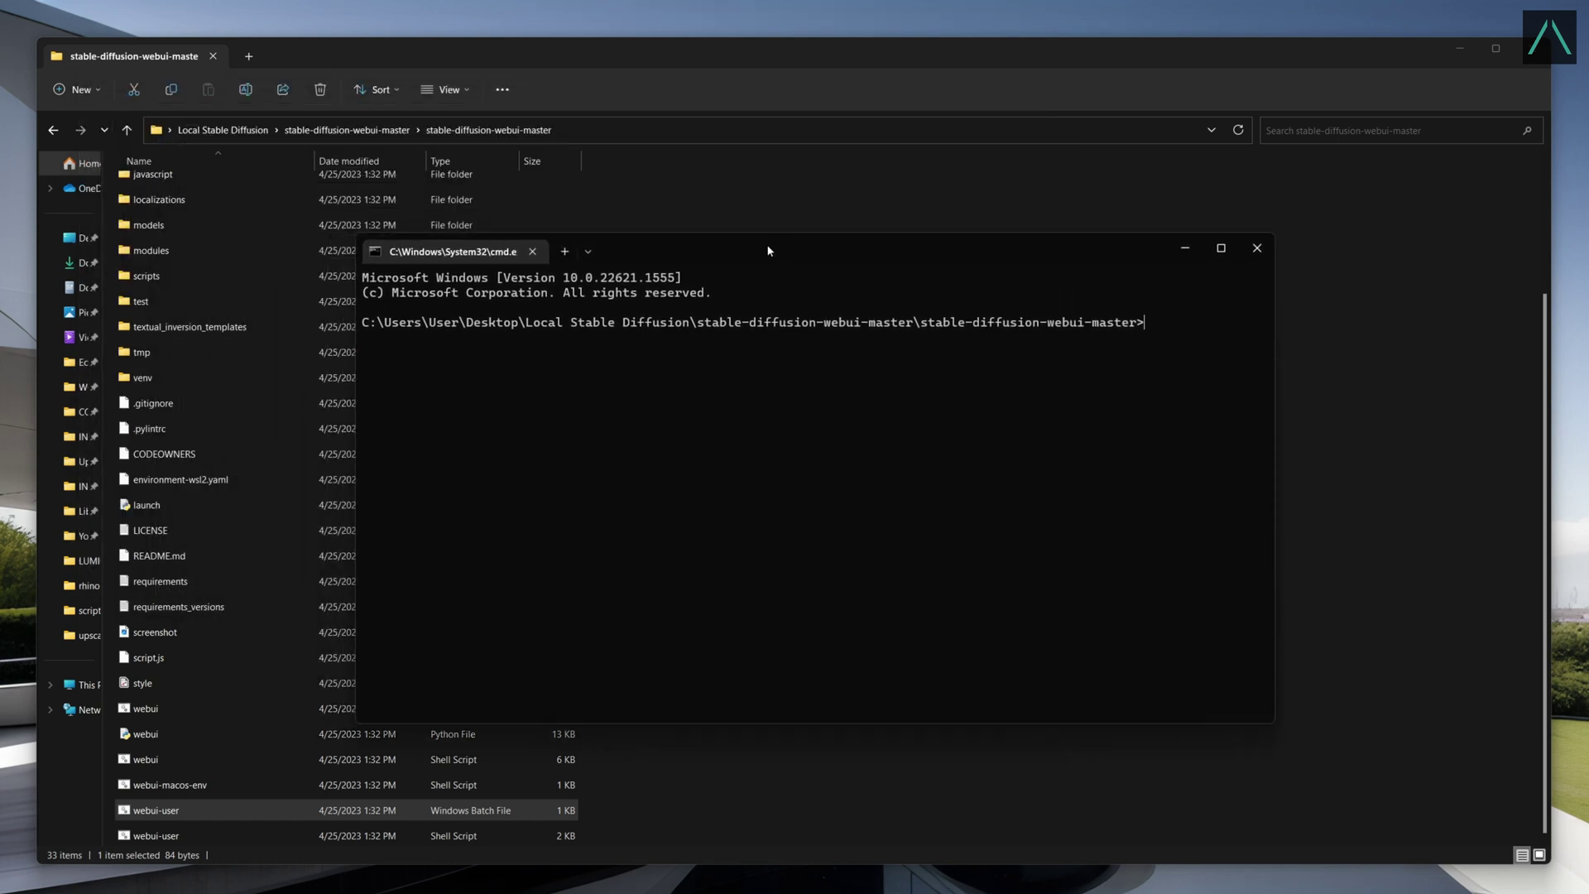
text(pip install opencv-python)
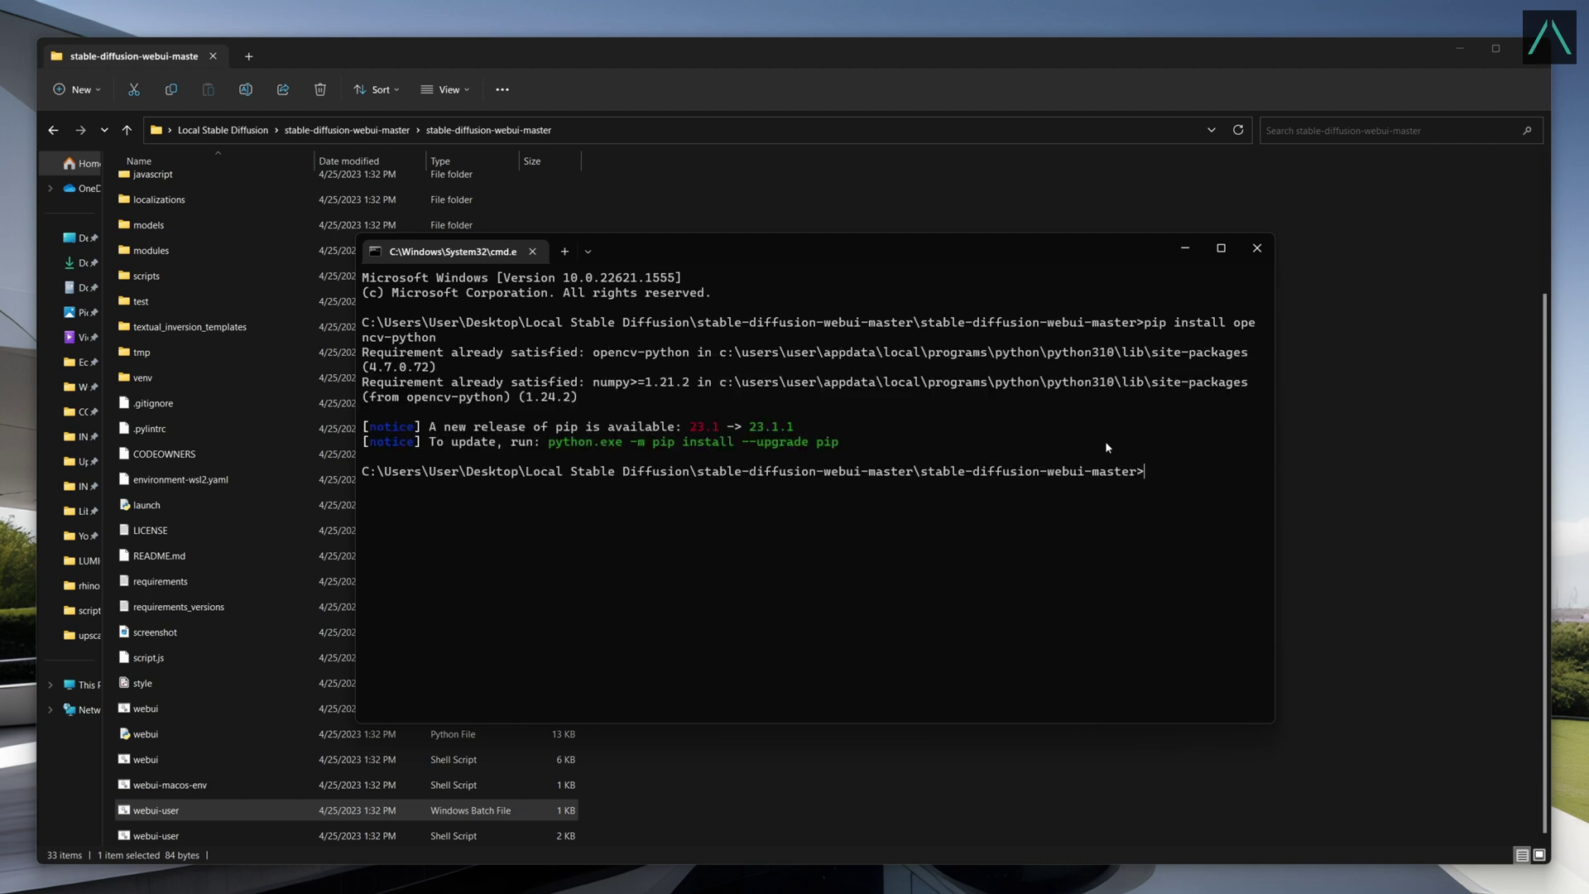
click(1254, 250)
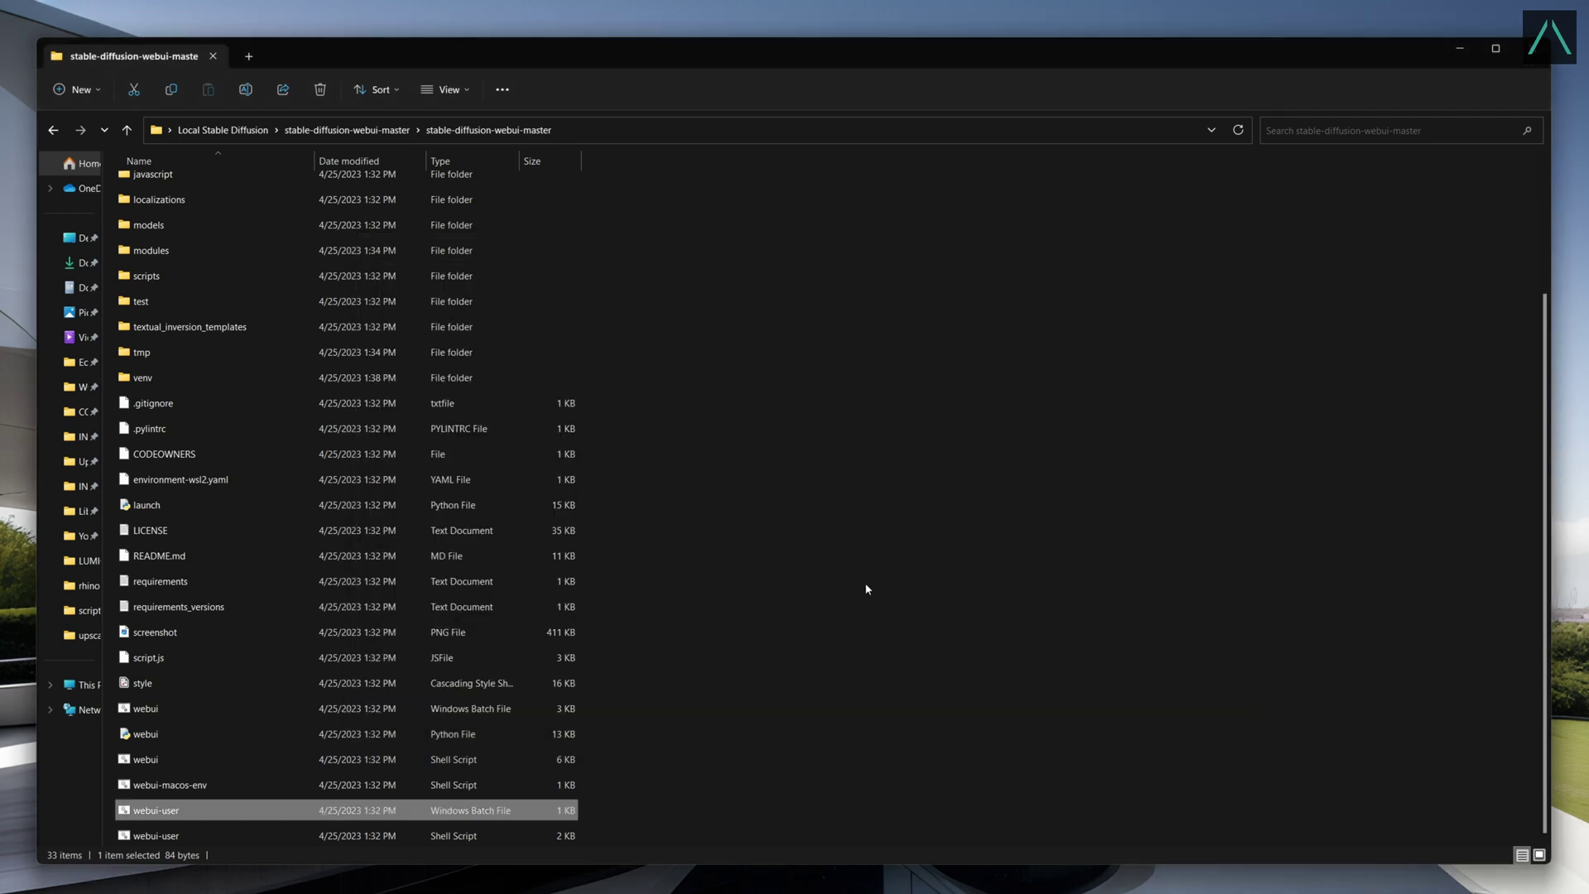
- Open Command Prompt from Start and run py -m pip install --upgrade pip
key(super)
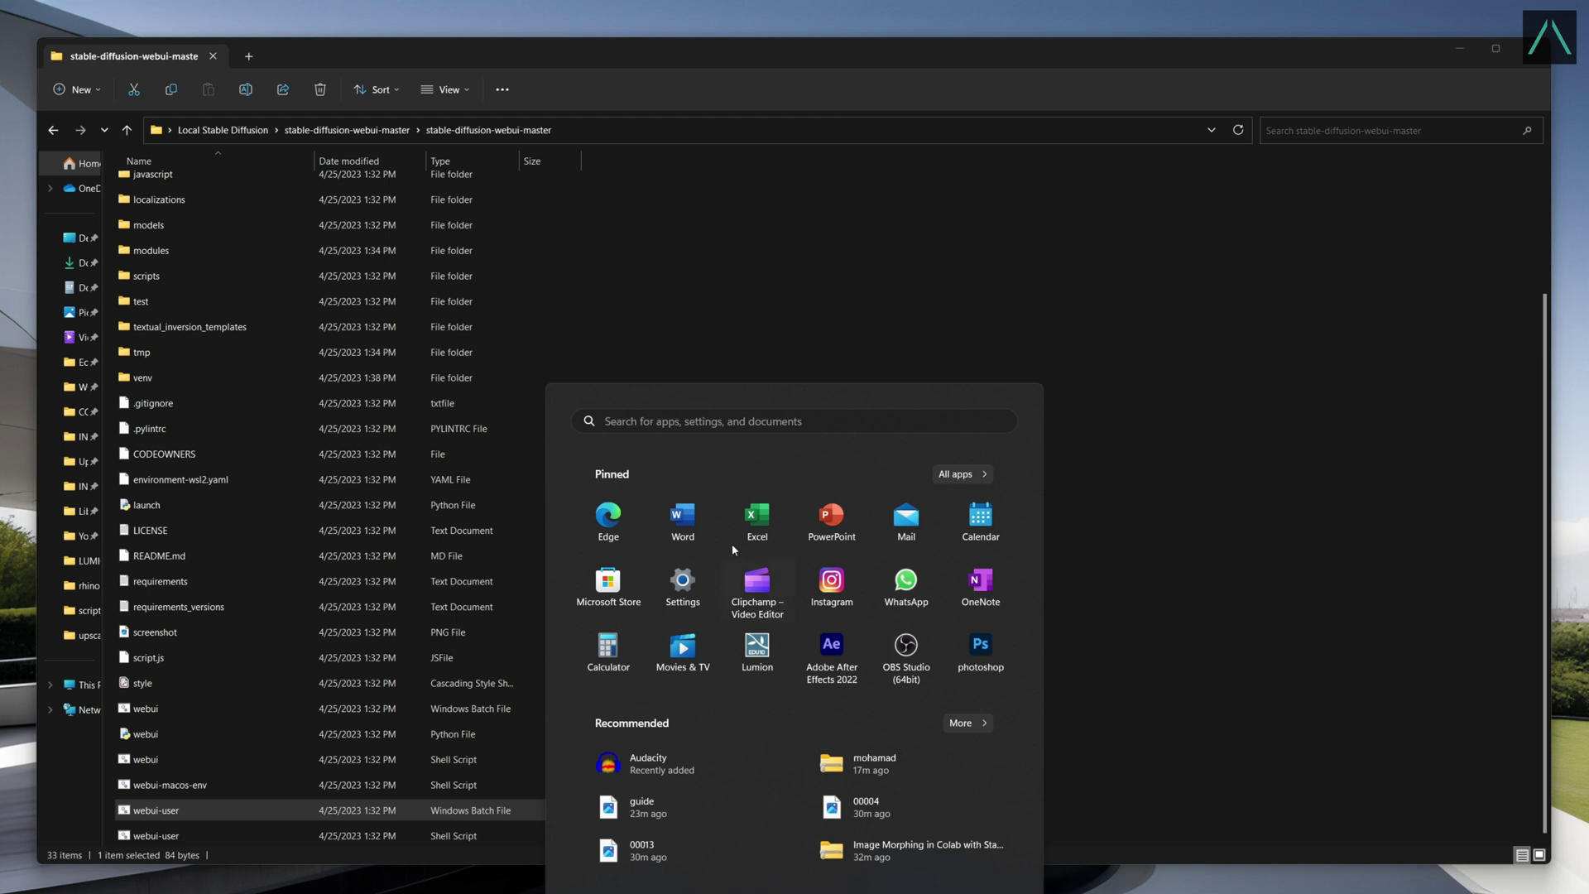
click(720, 423)
text(cmd)
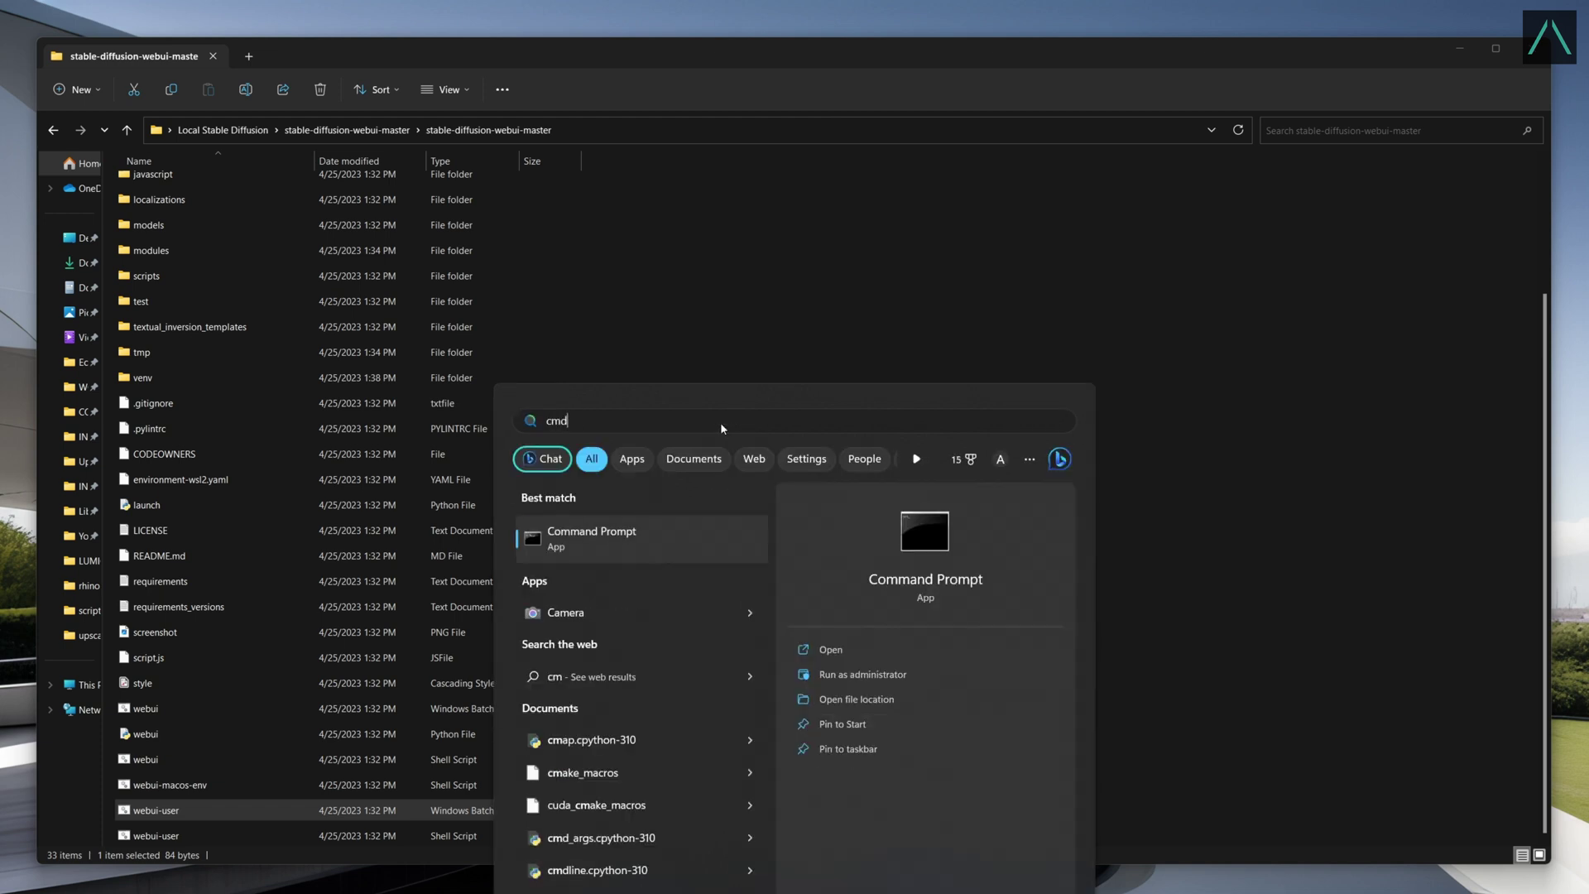
click(610, 545)
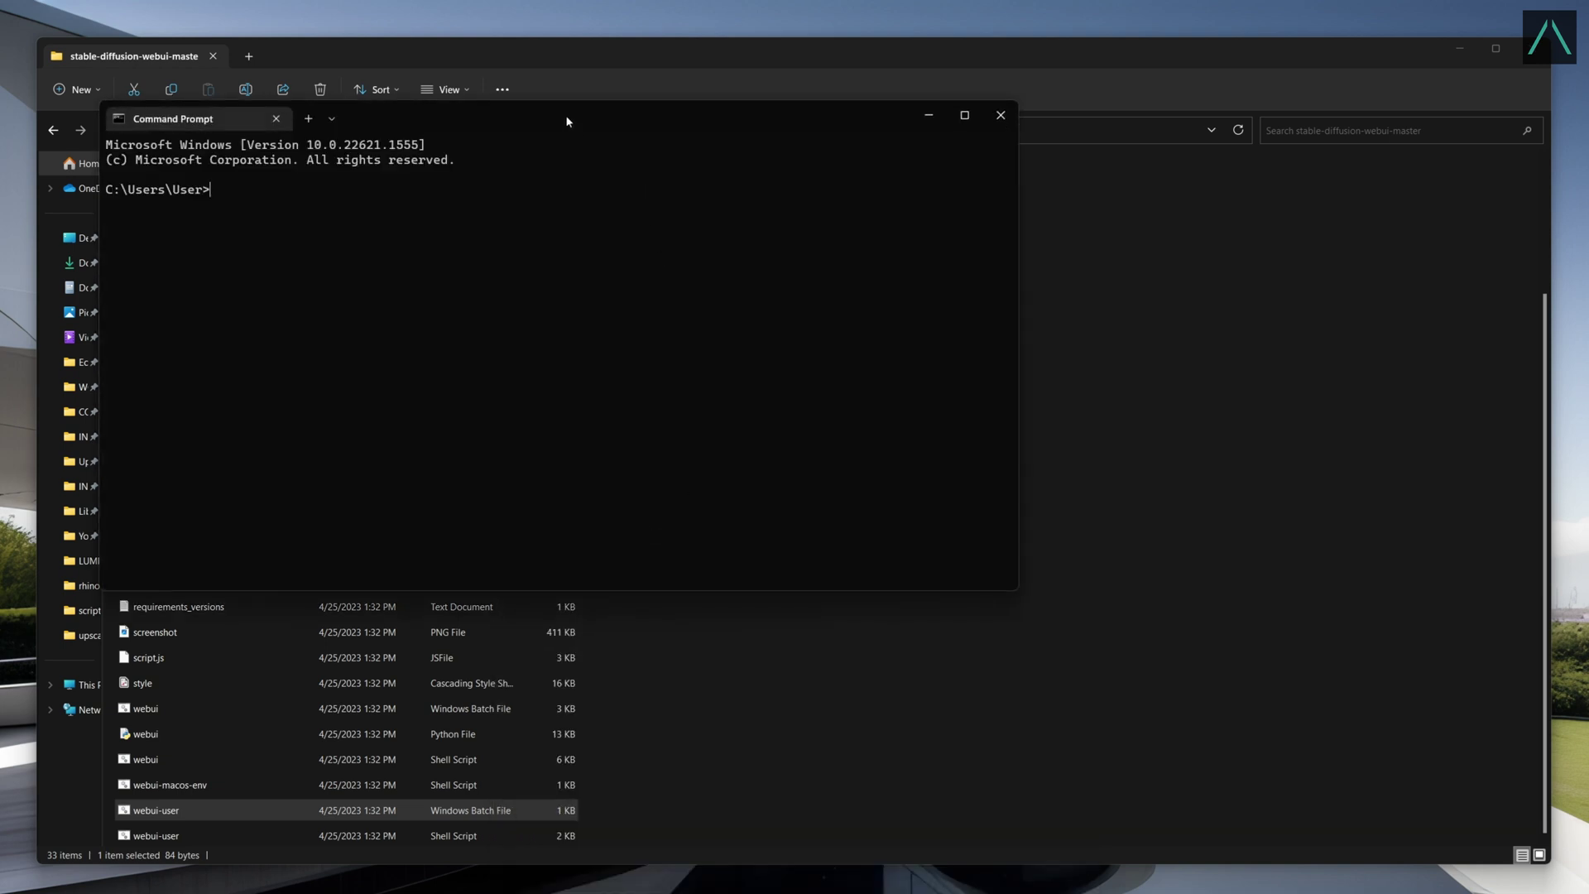
mouse_move(567, 121)
mouse_down()
mouse_move(858, 272)
mouse_move(832, 242)
mouse_up()
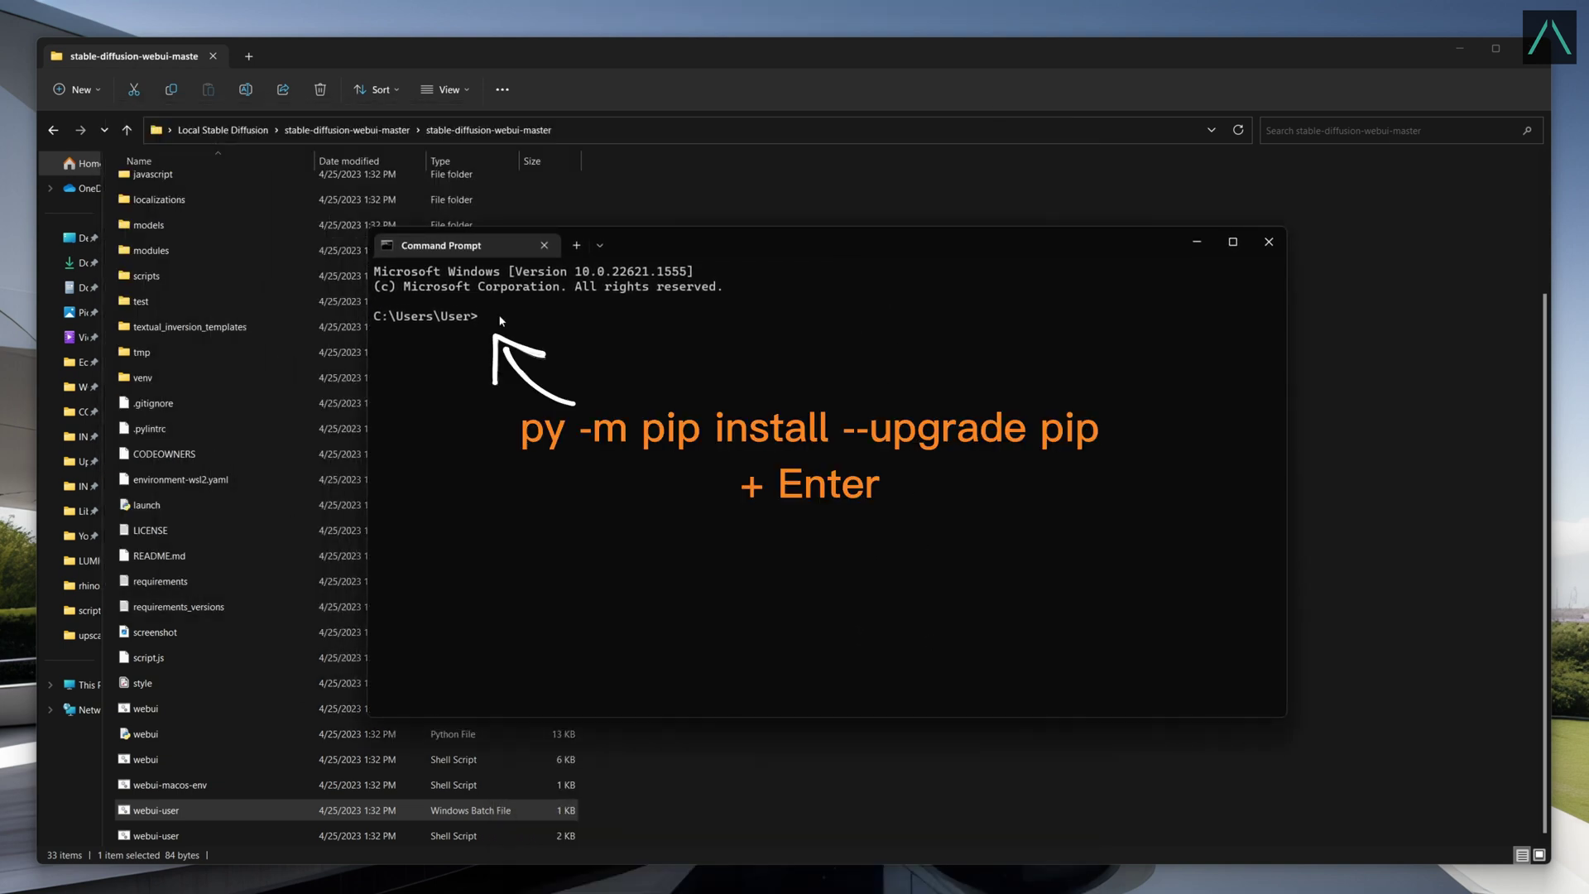
text(py -m pip install --upgrade pip)
key(Return)
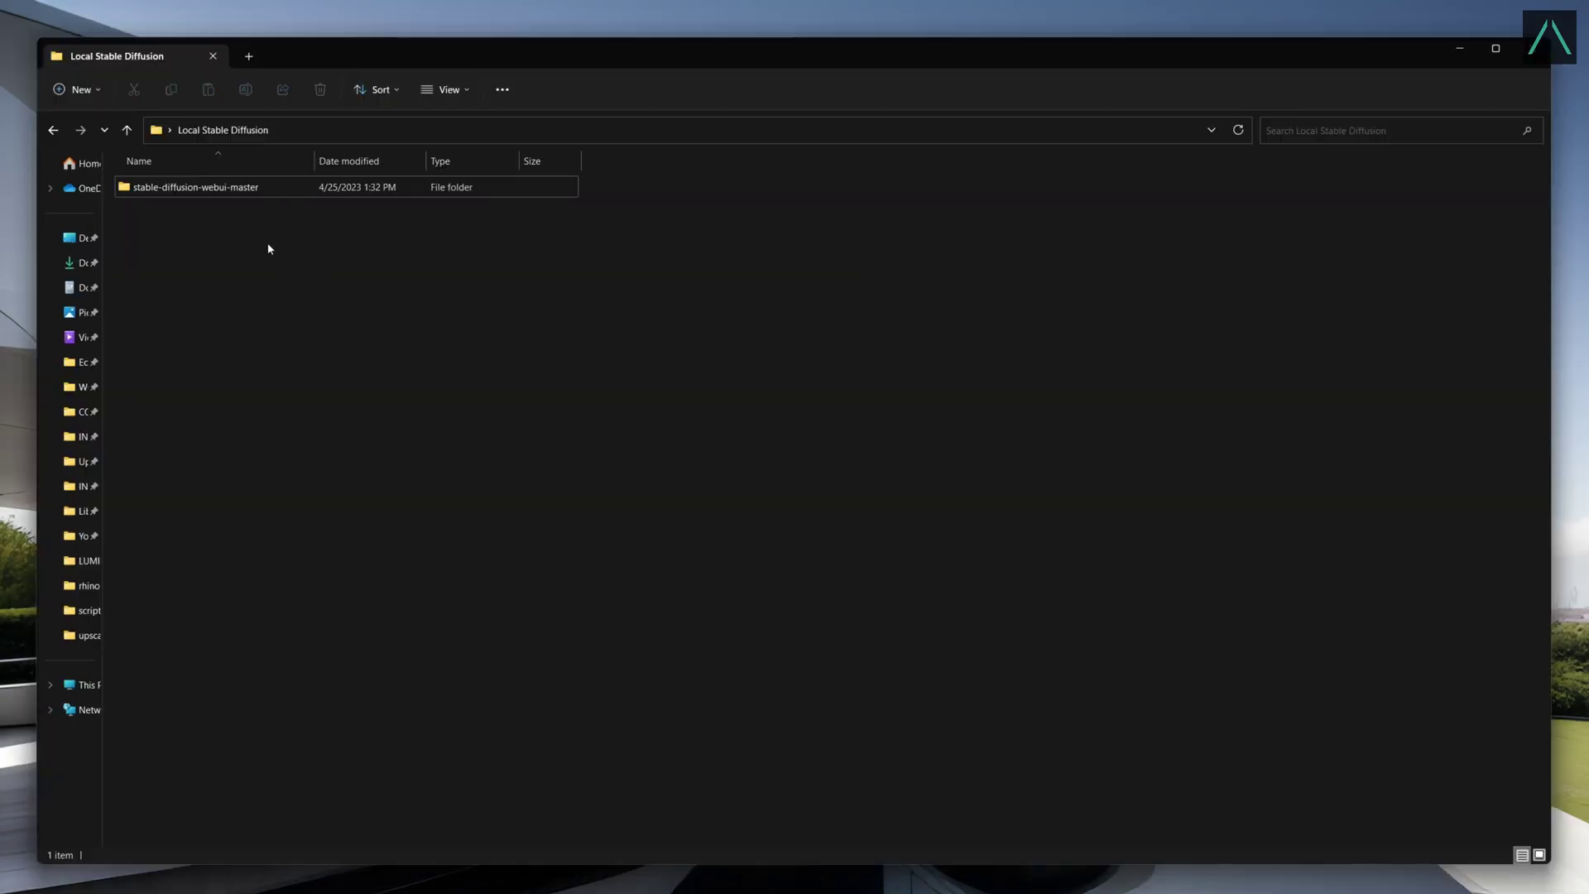
- Launch the web UI server by running webui-user.bat in the inner stable-diffusion-webui-master folder
double_click(237, 192)
double_click(237, 192)
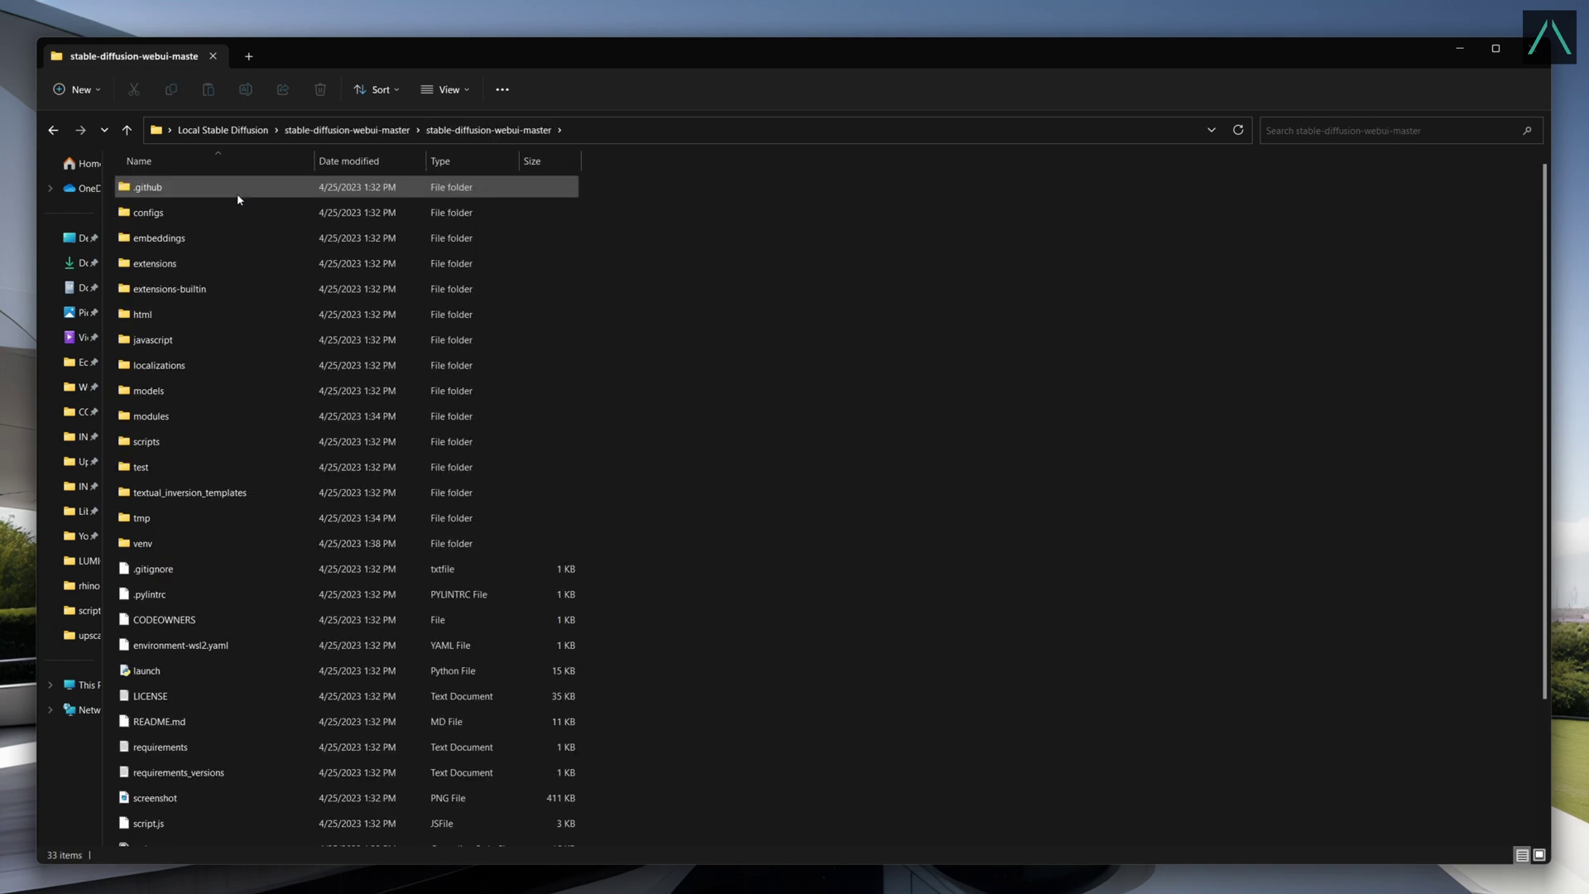
scroll(273, 496, down, 2)
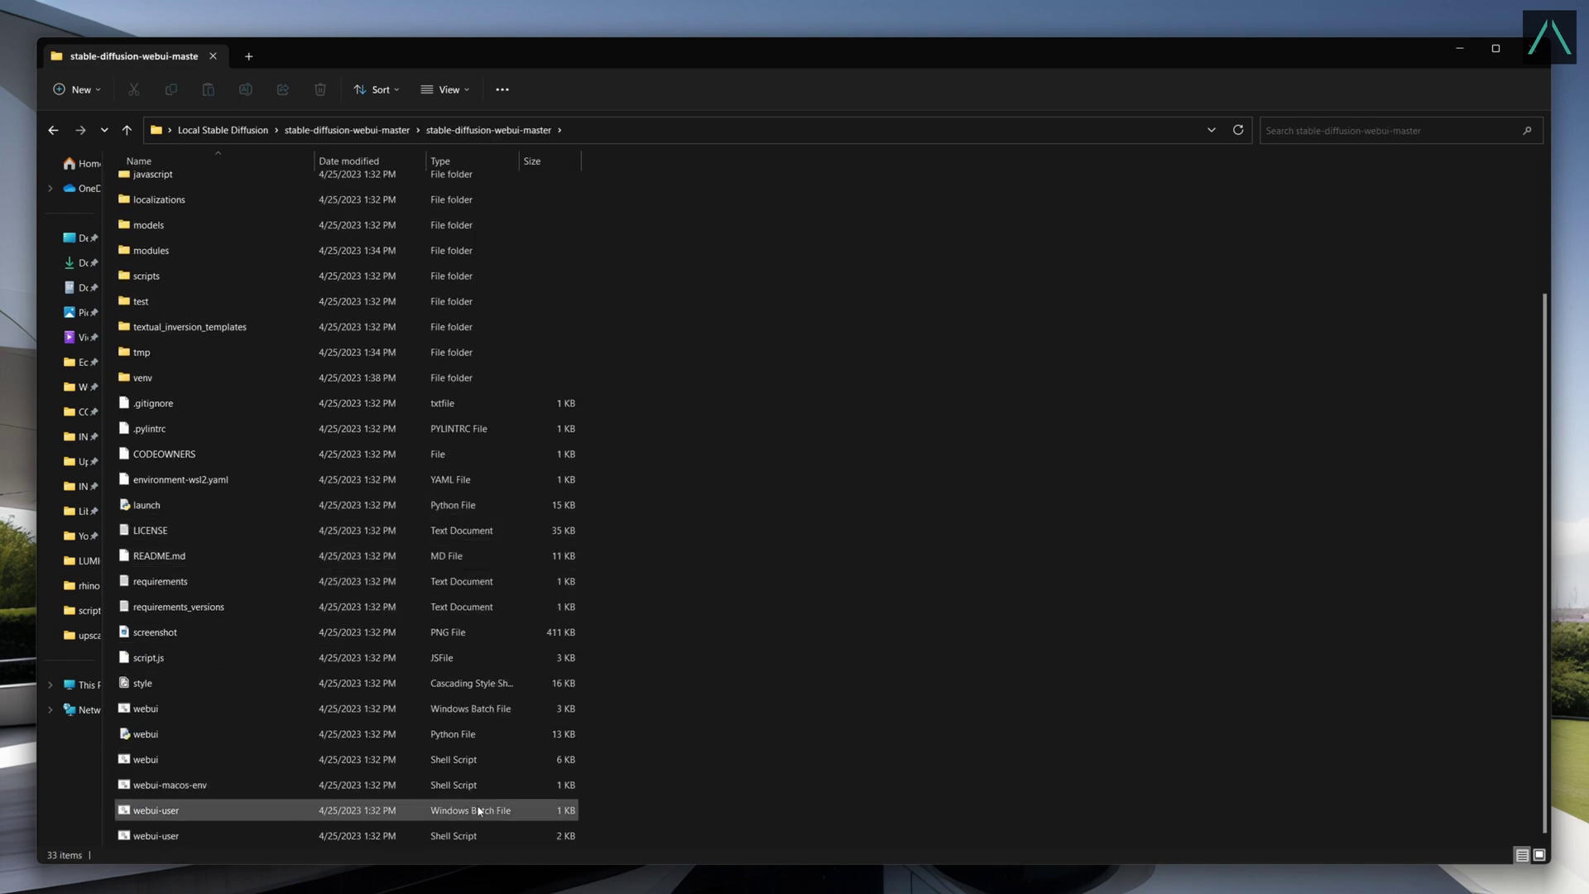
double_click(298, 811)
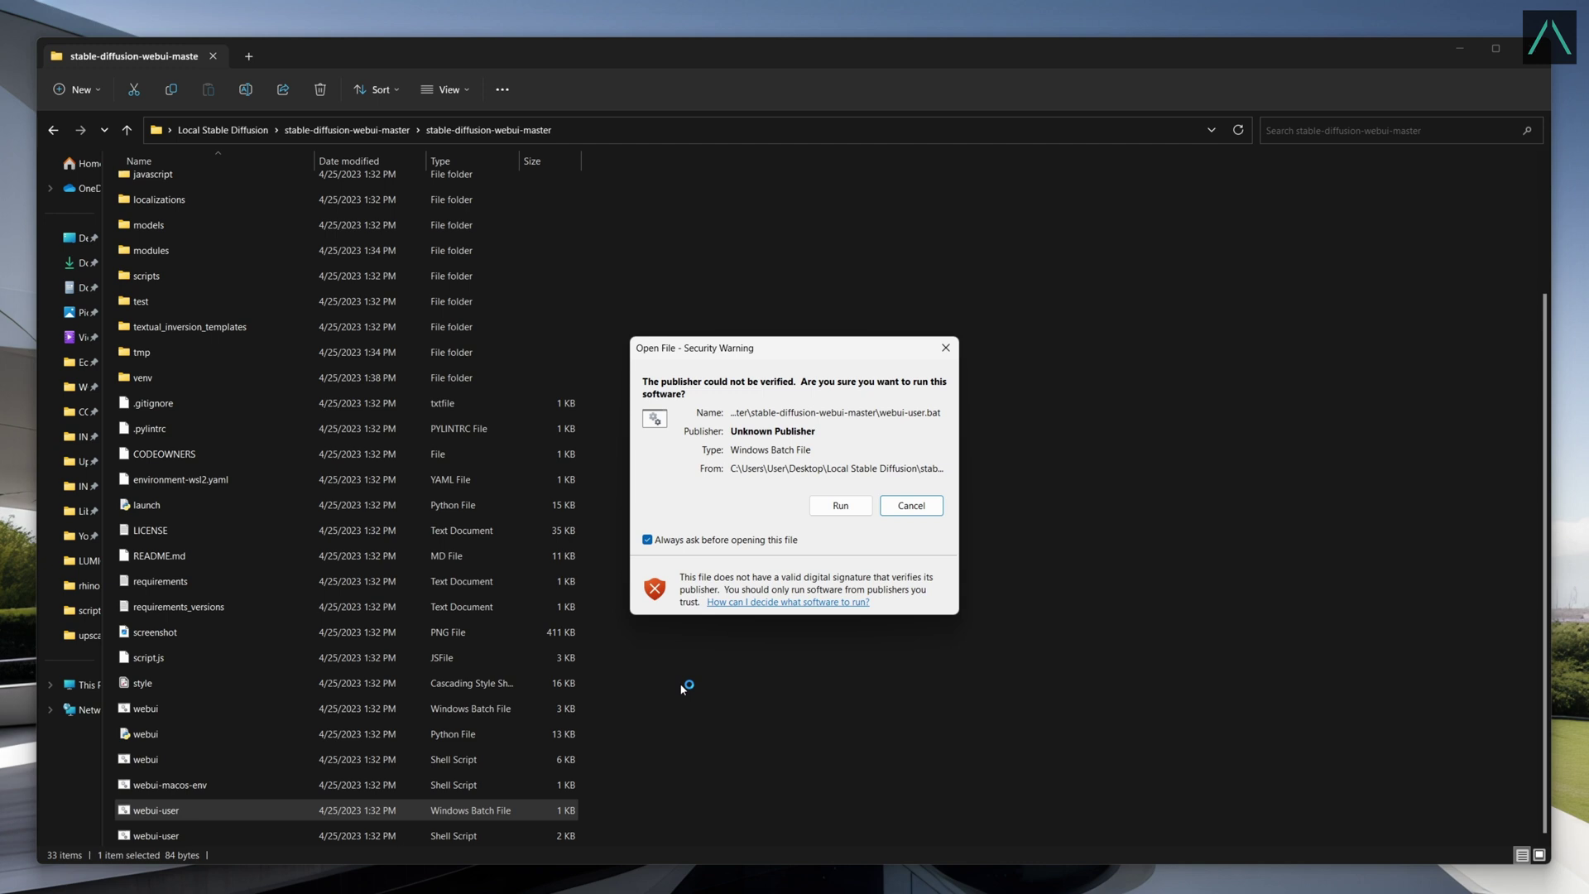
click(834, 505)
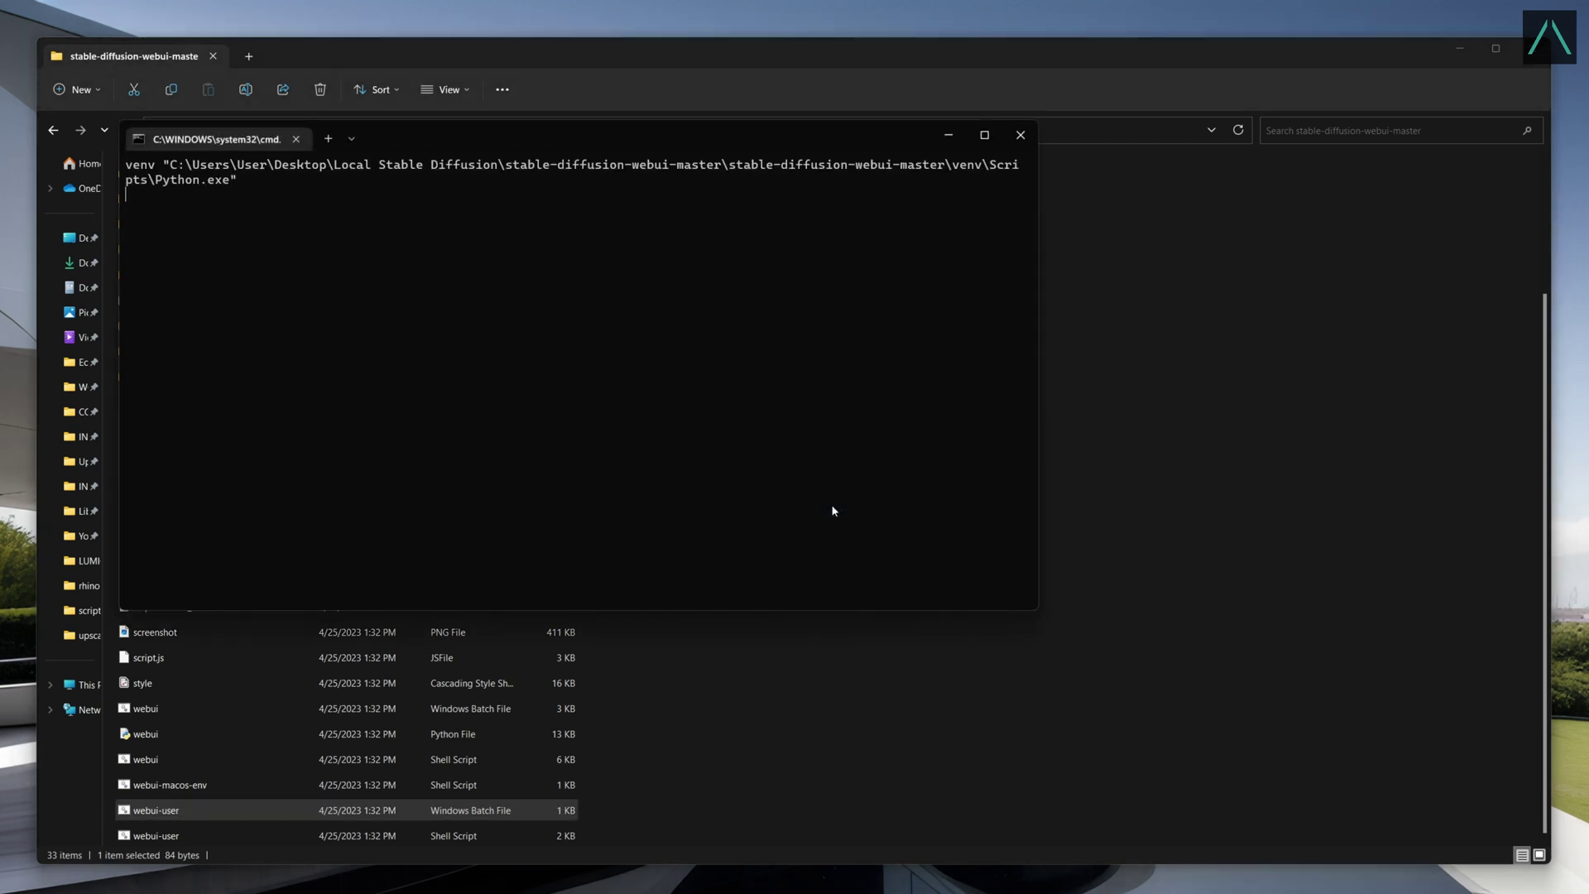
drag(628, 140, 879, 288)
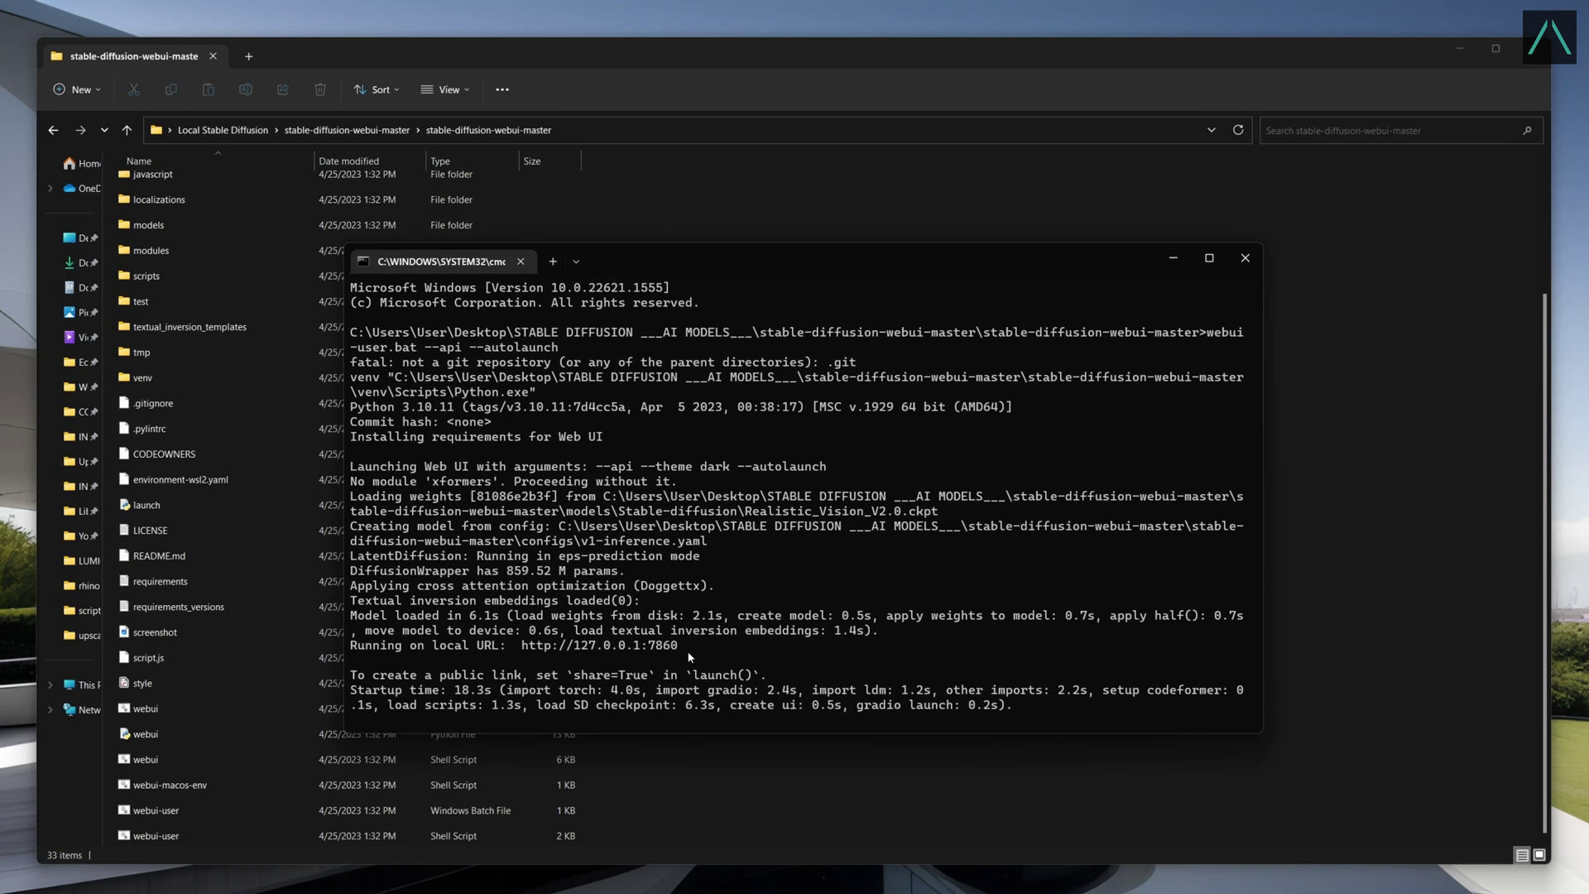
drag(642, 621, 479, 627)
drag(585, 648, 535, 651)
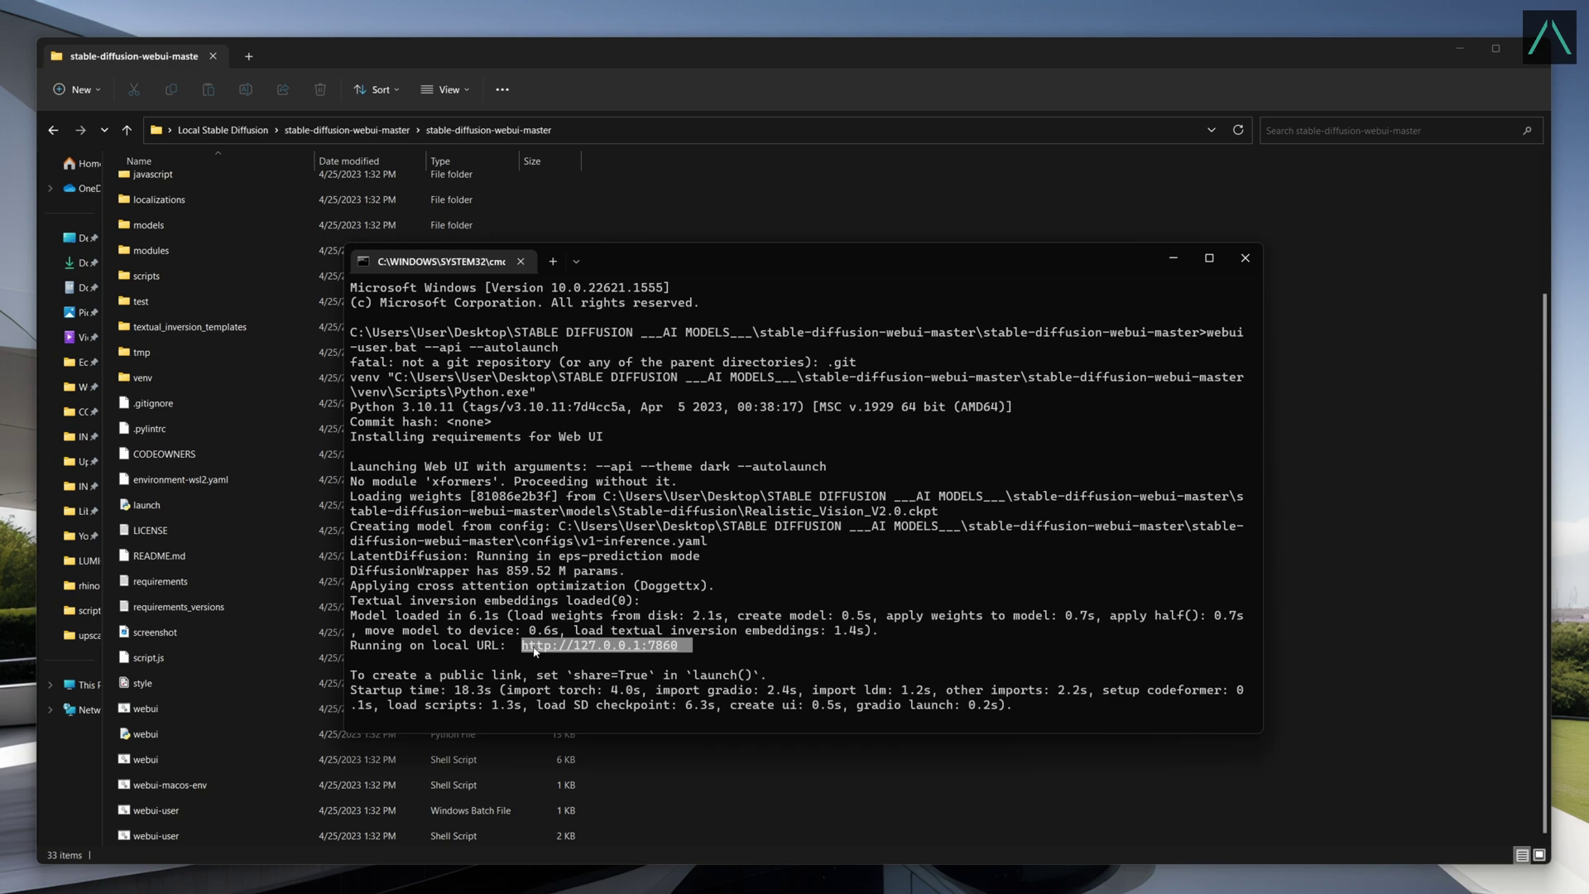
key(ctrl+c)
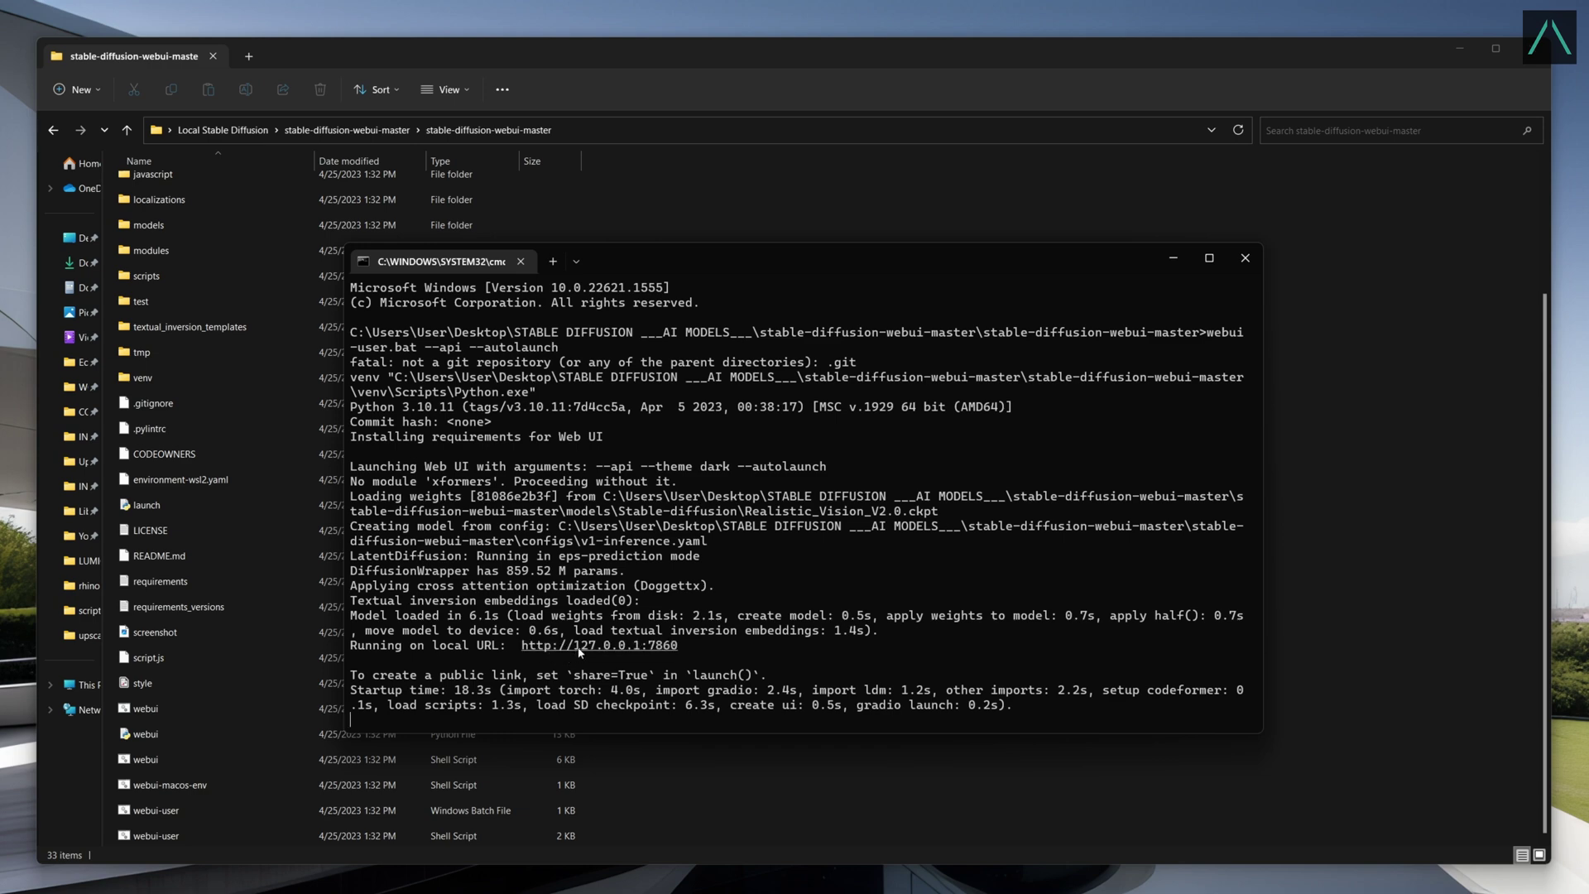
key(alt+Tab)
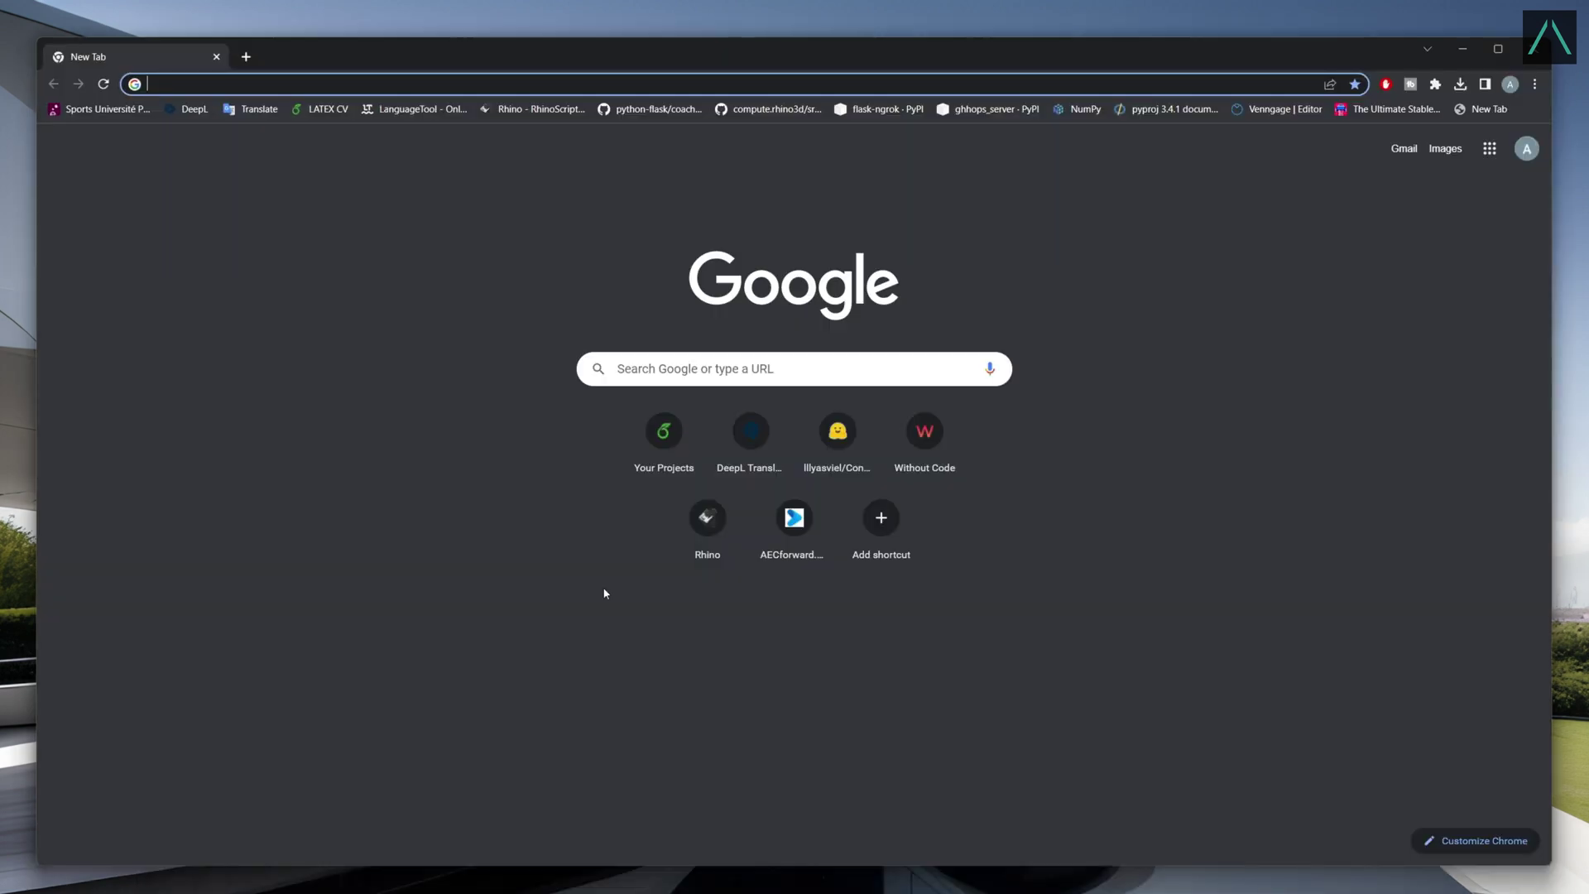
key(ctrl+v)
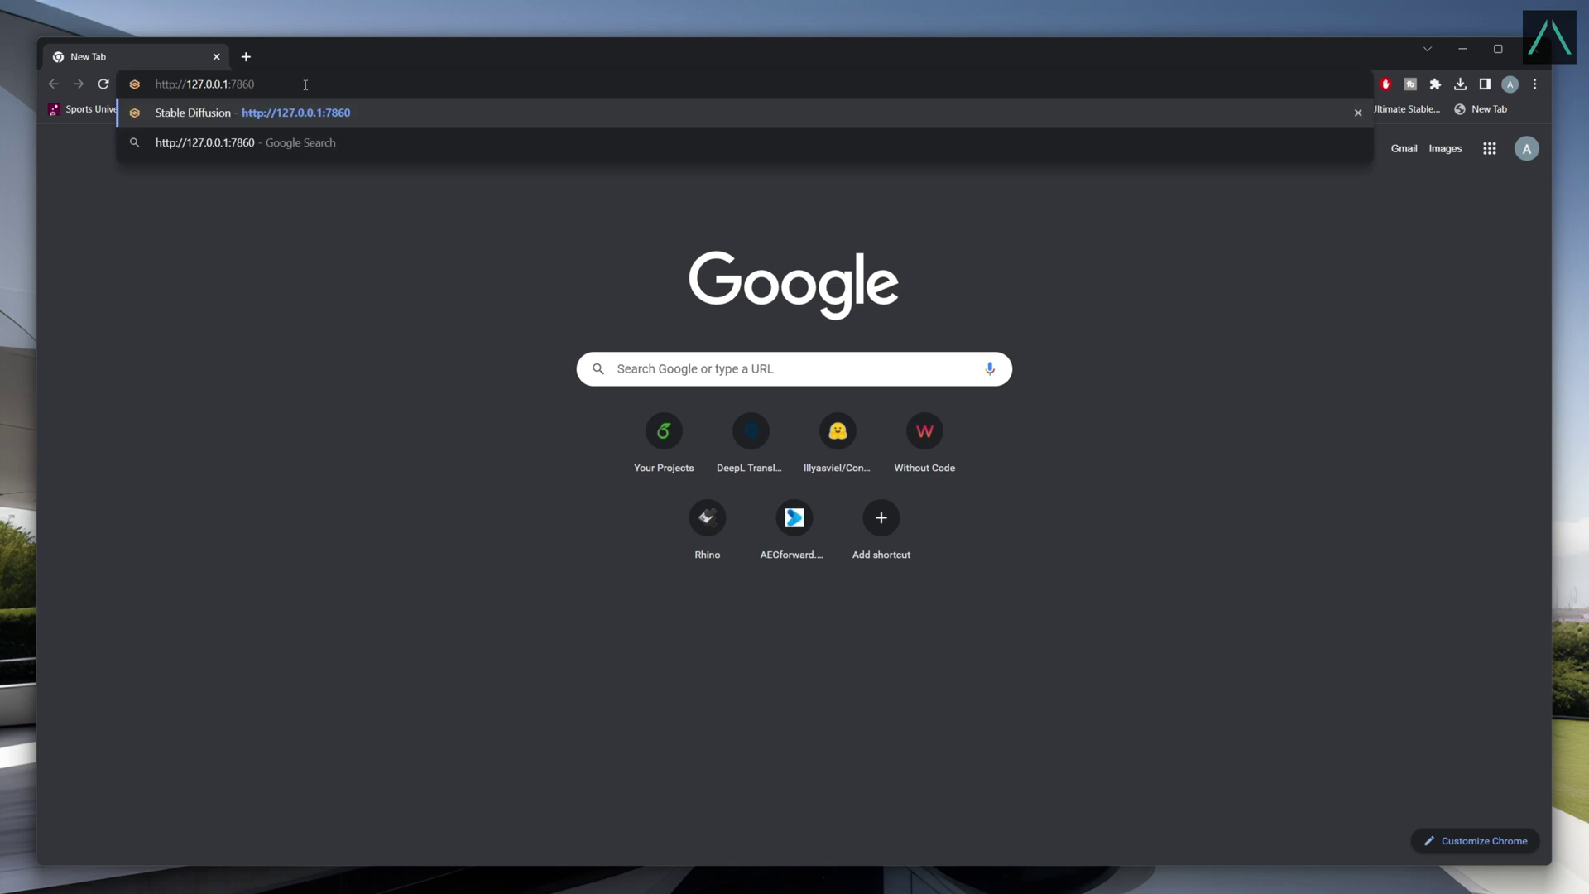
key(Return)
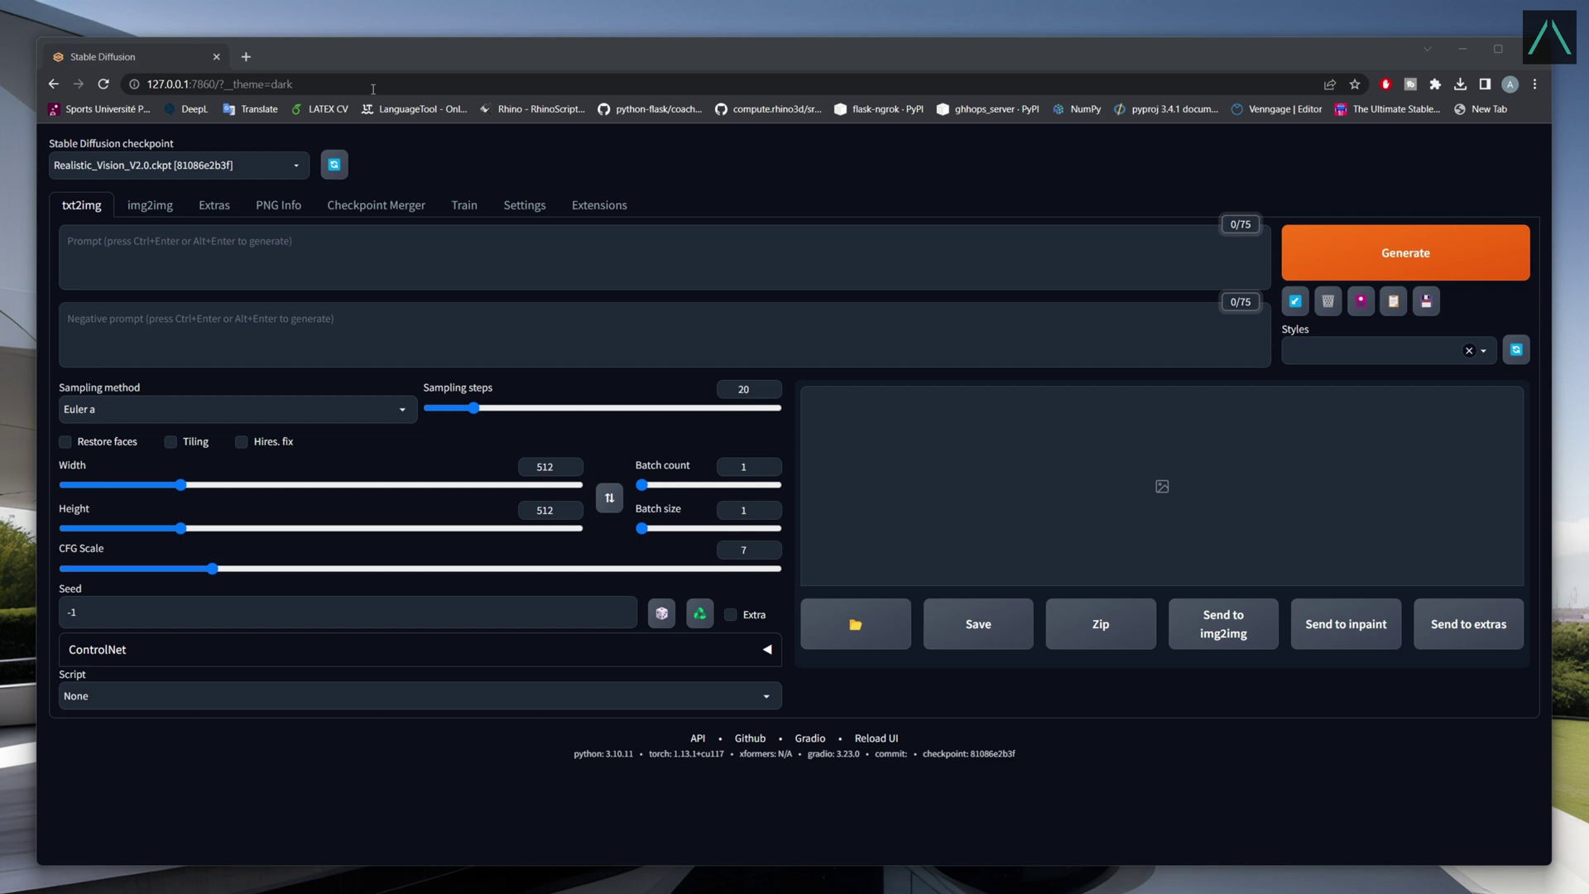
click(609, 208)
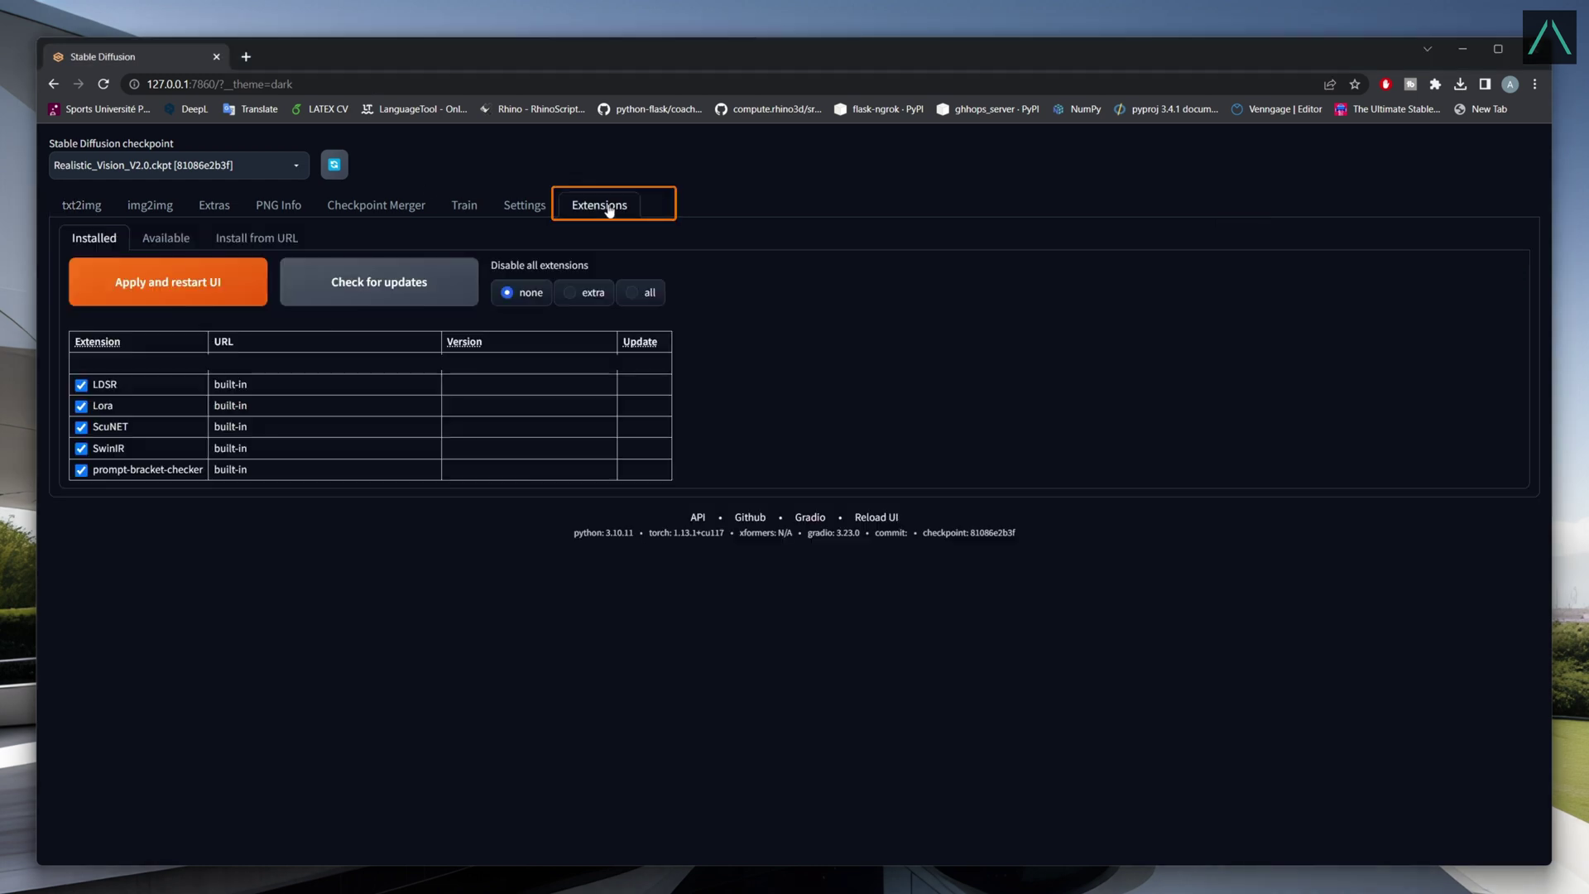
click(258, 242)
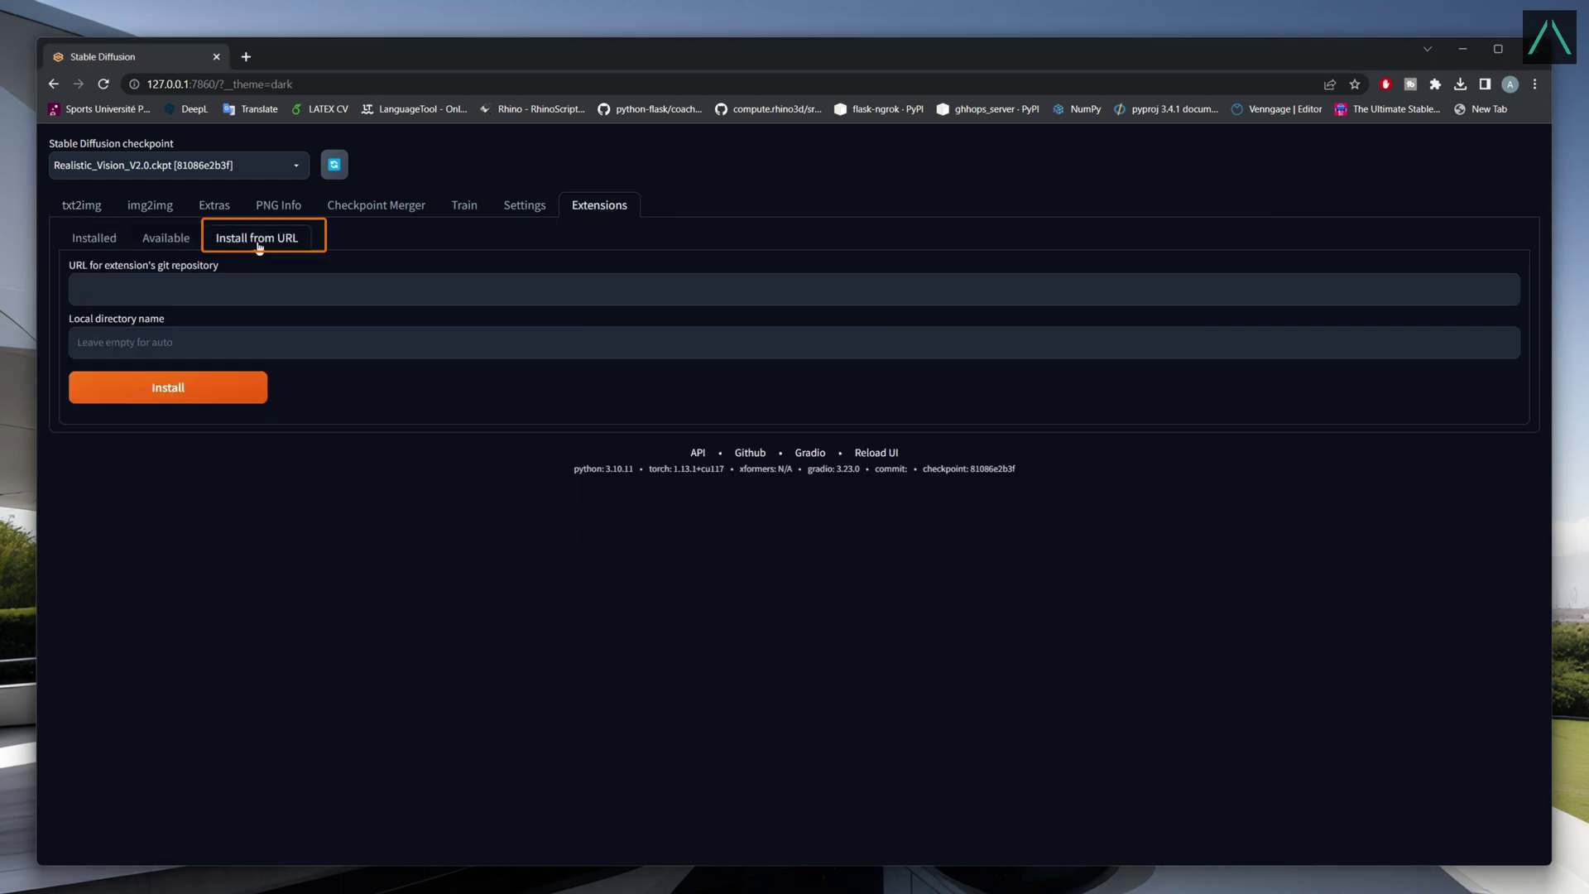
click(230, 286)
key(ctrl+v)
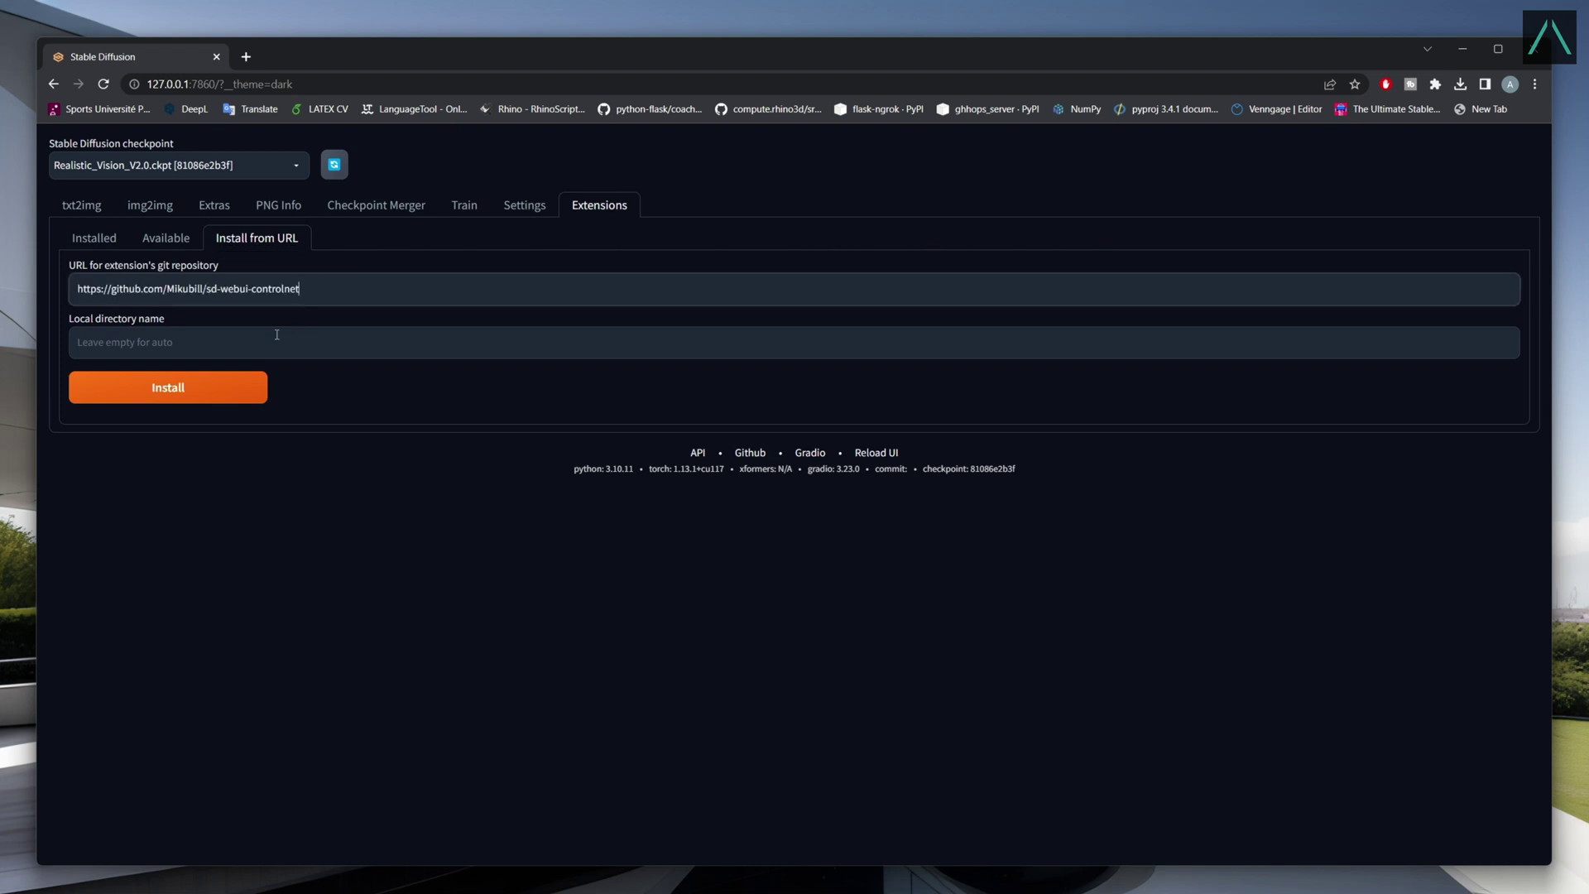
click(175, 389)
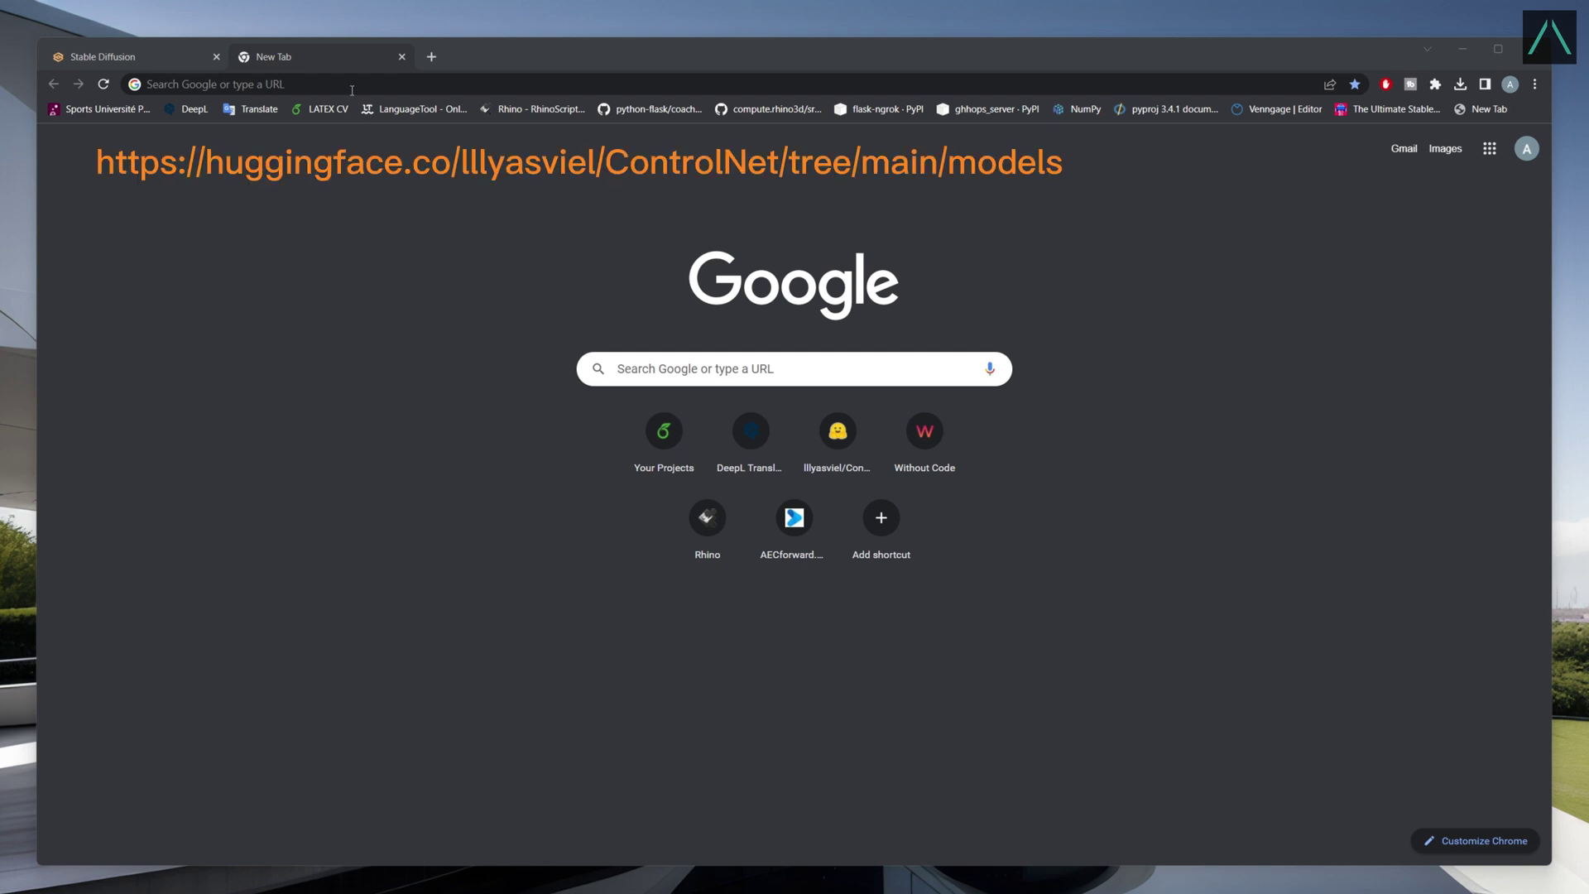
key(ctrl+v)
key(Return)
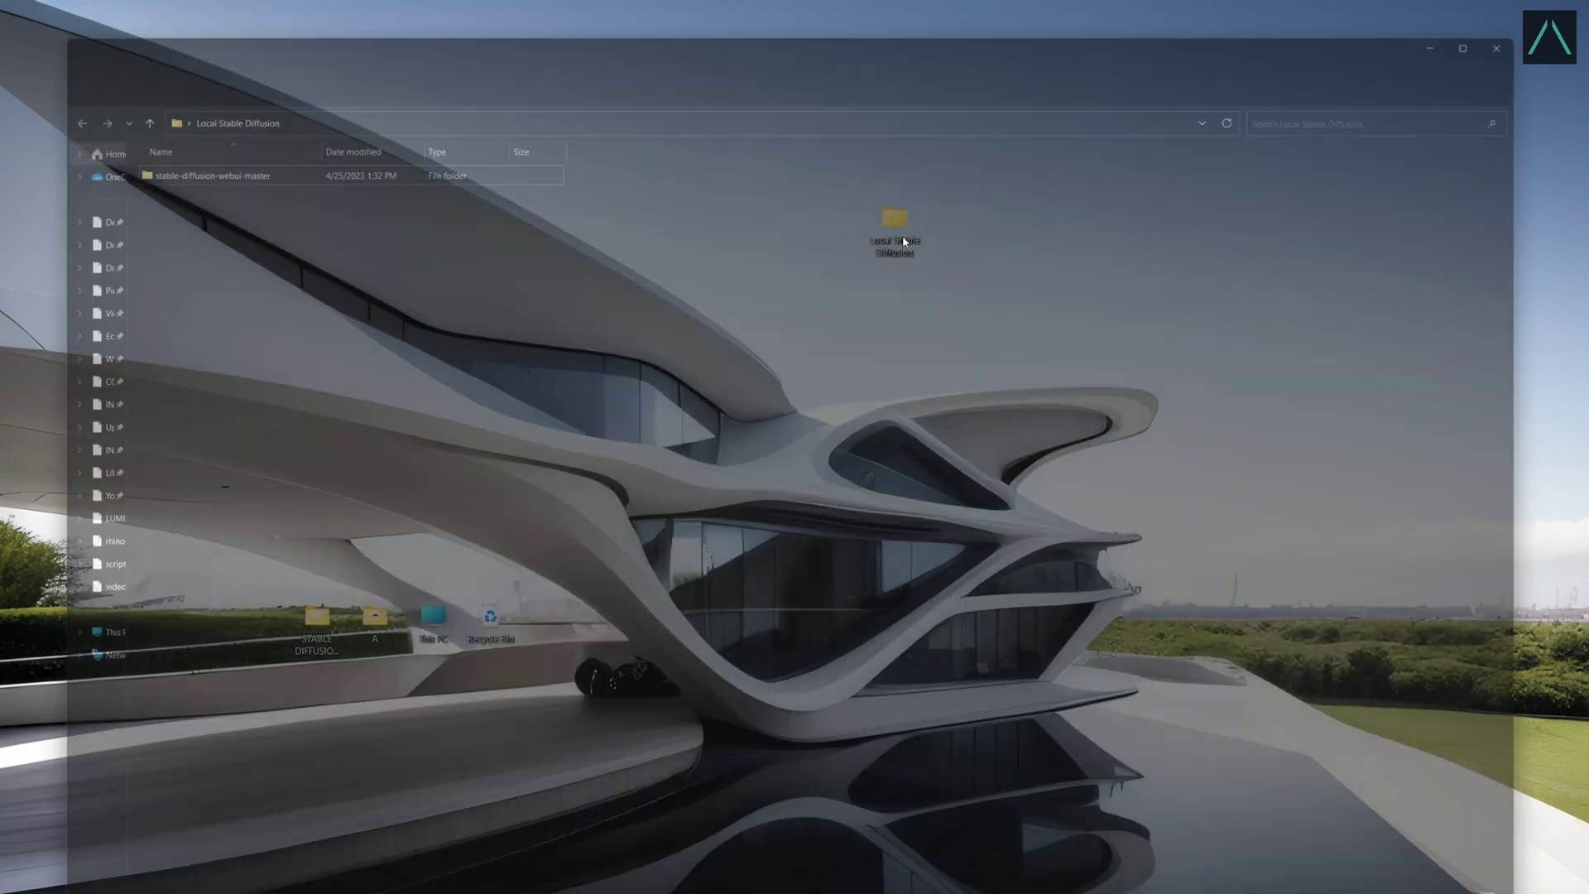
- Navigate Local Stable Diffusion > stable-diffusion-webui-master > extensions > sd-webui-controlnet > models
click(229, 196)
double_click(229, 196)
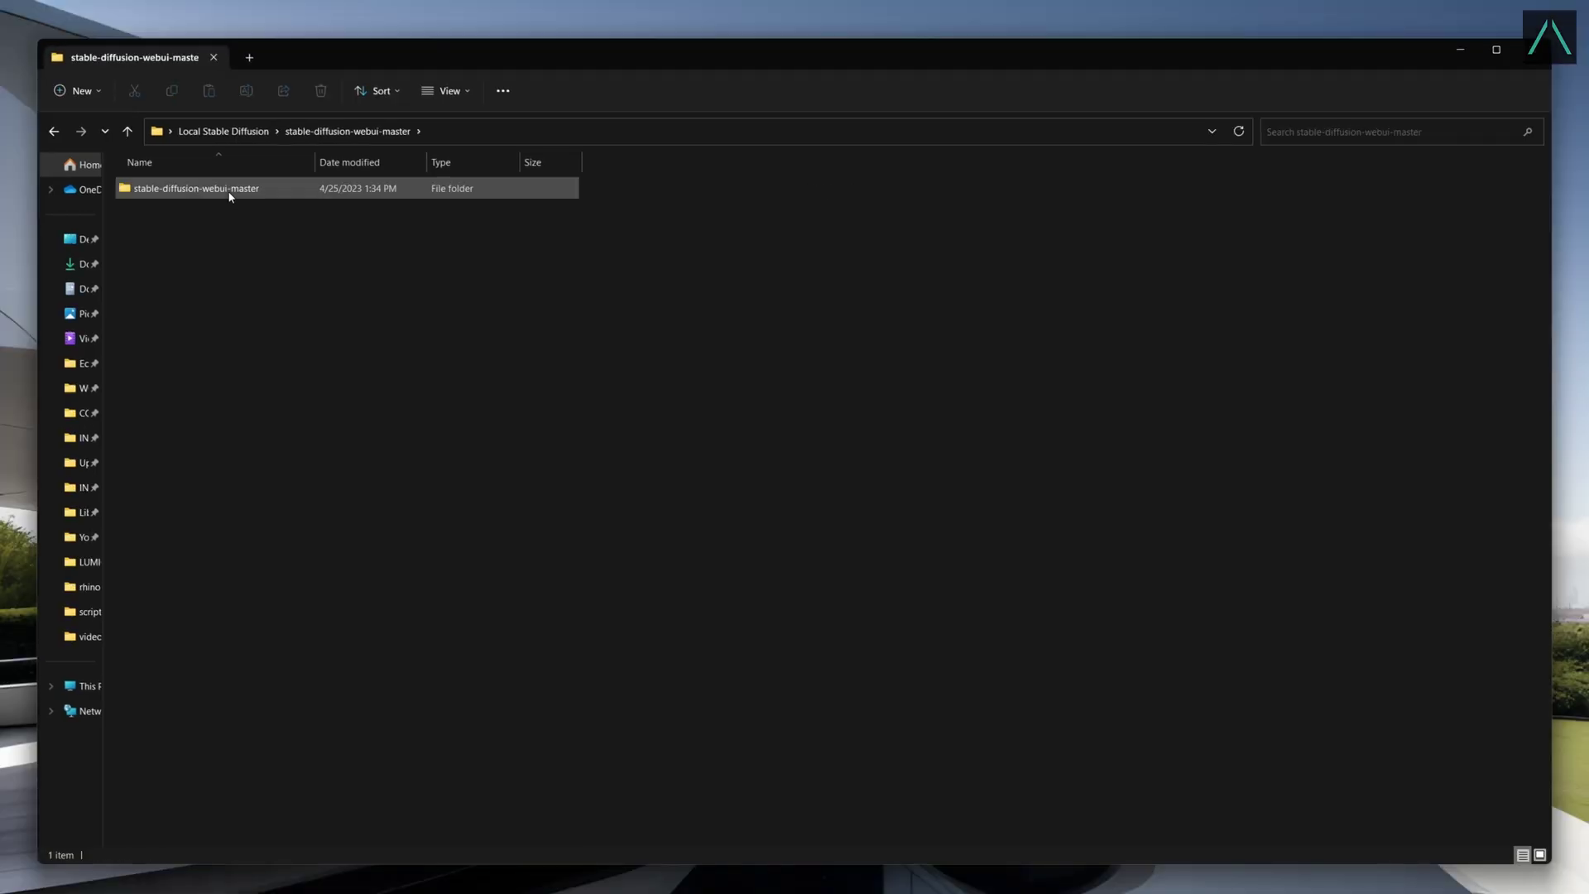
double_click(201, 190)
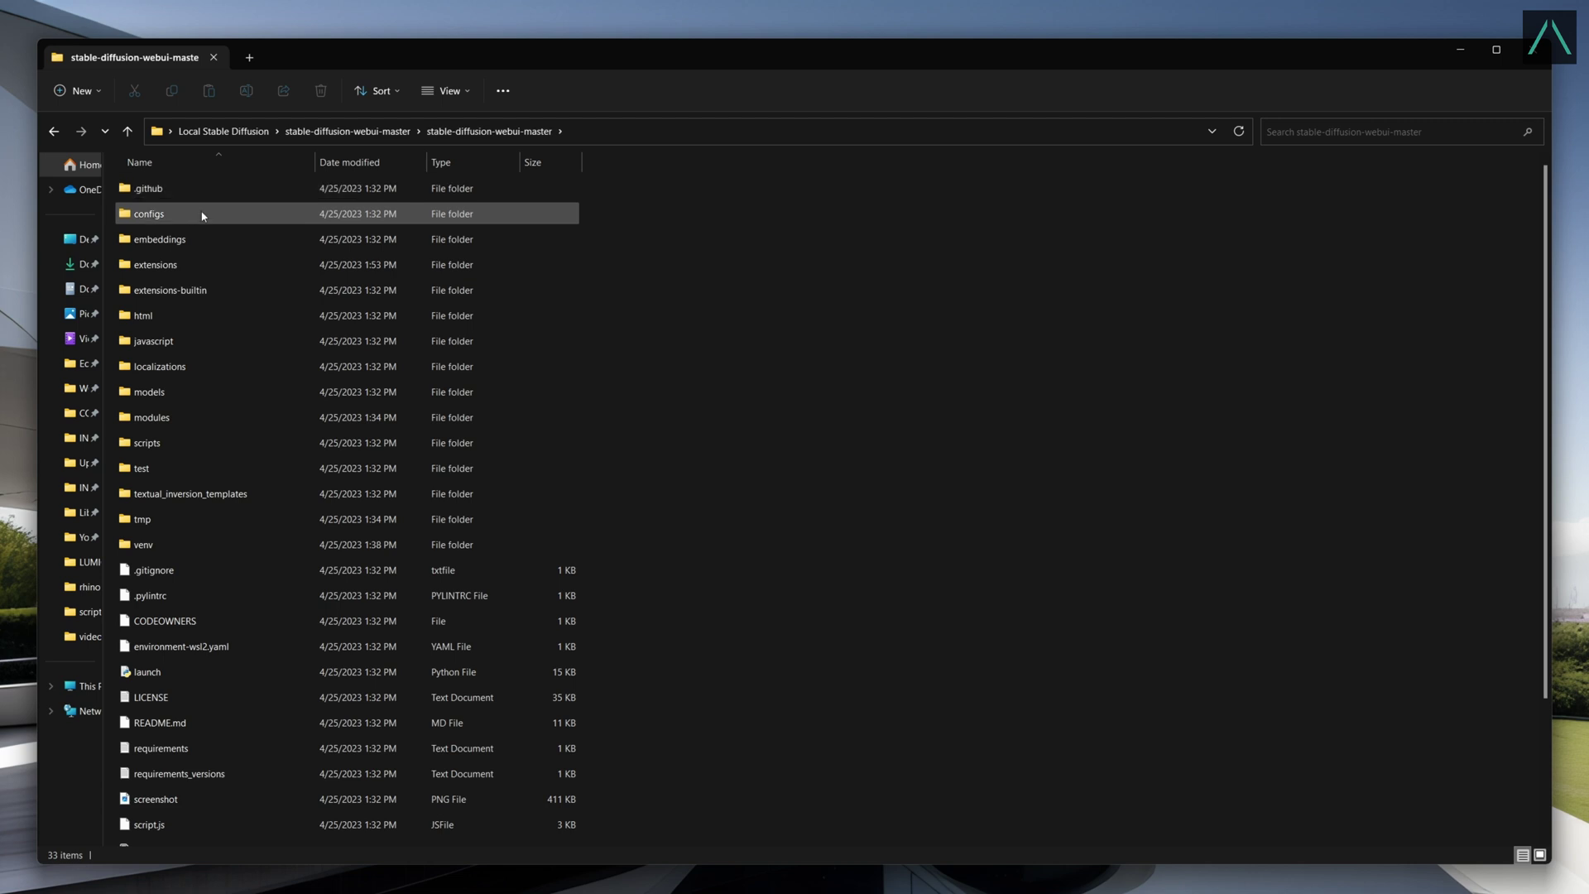
double_click(211, 266)
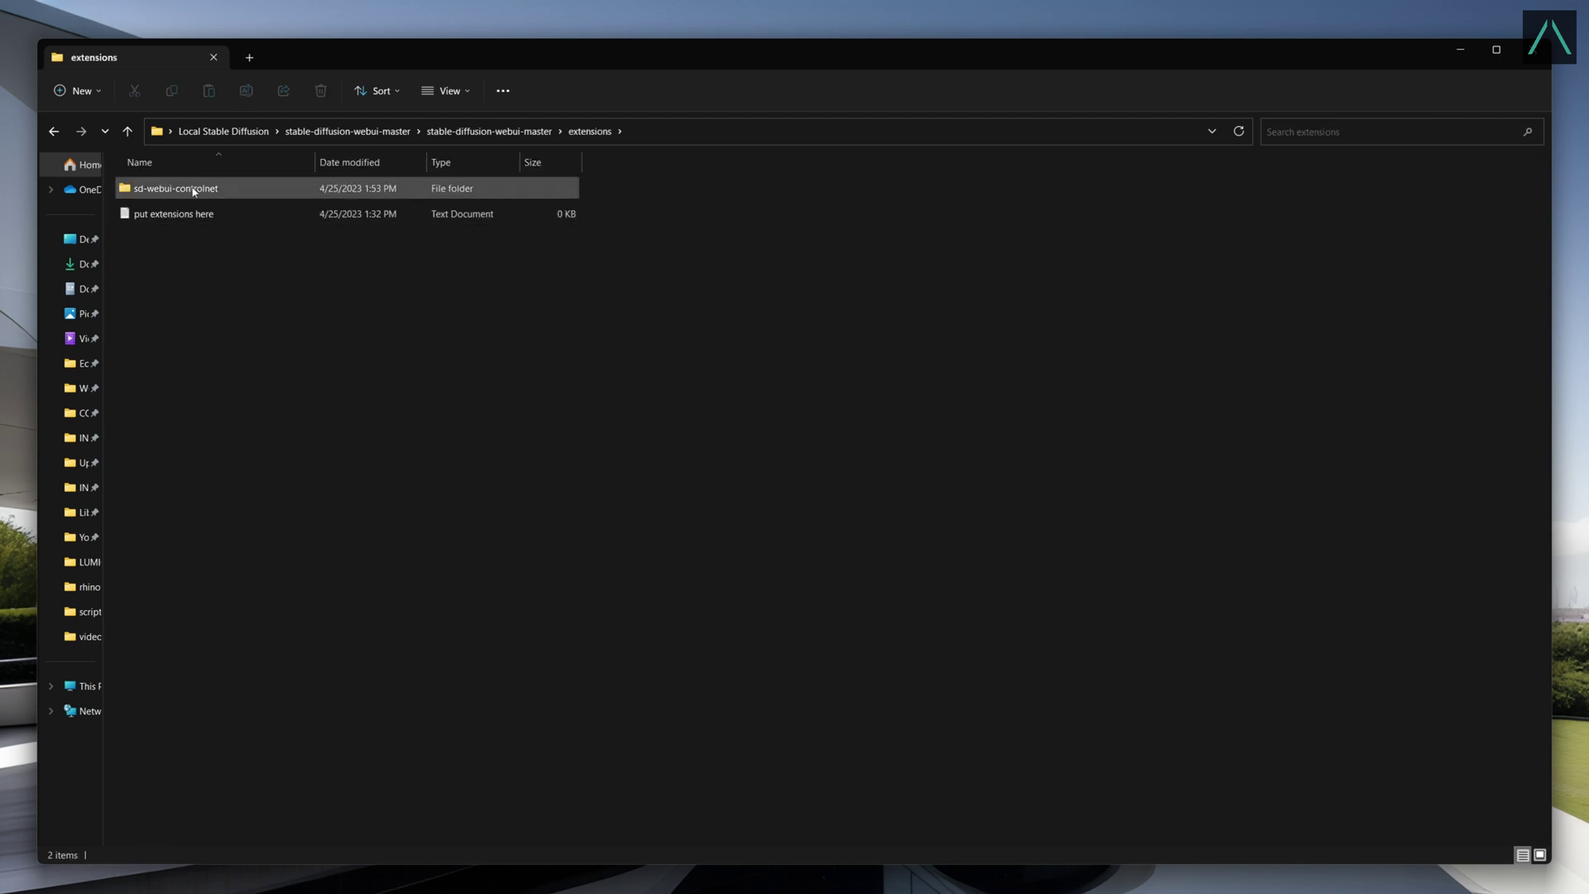
double_click(192, 189)
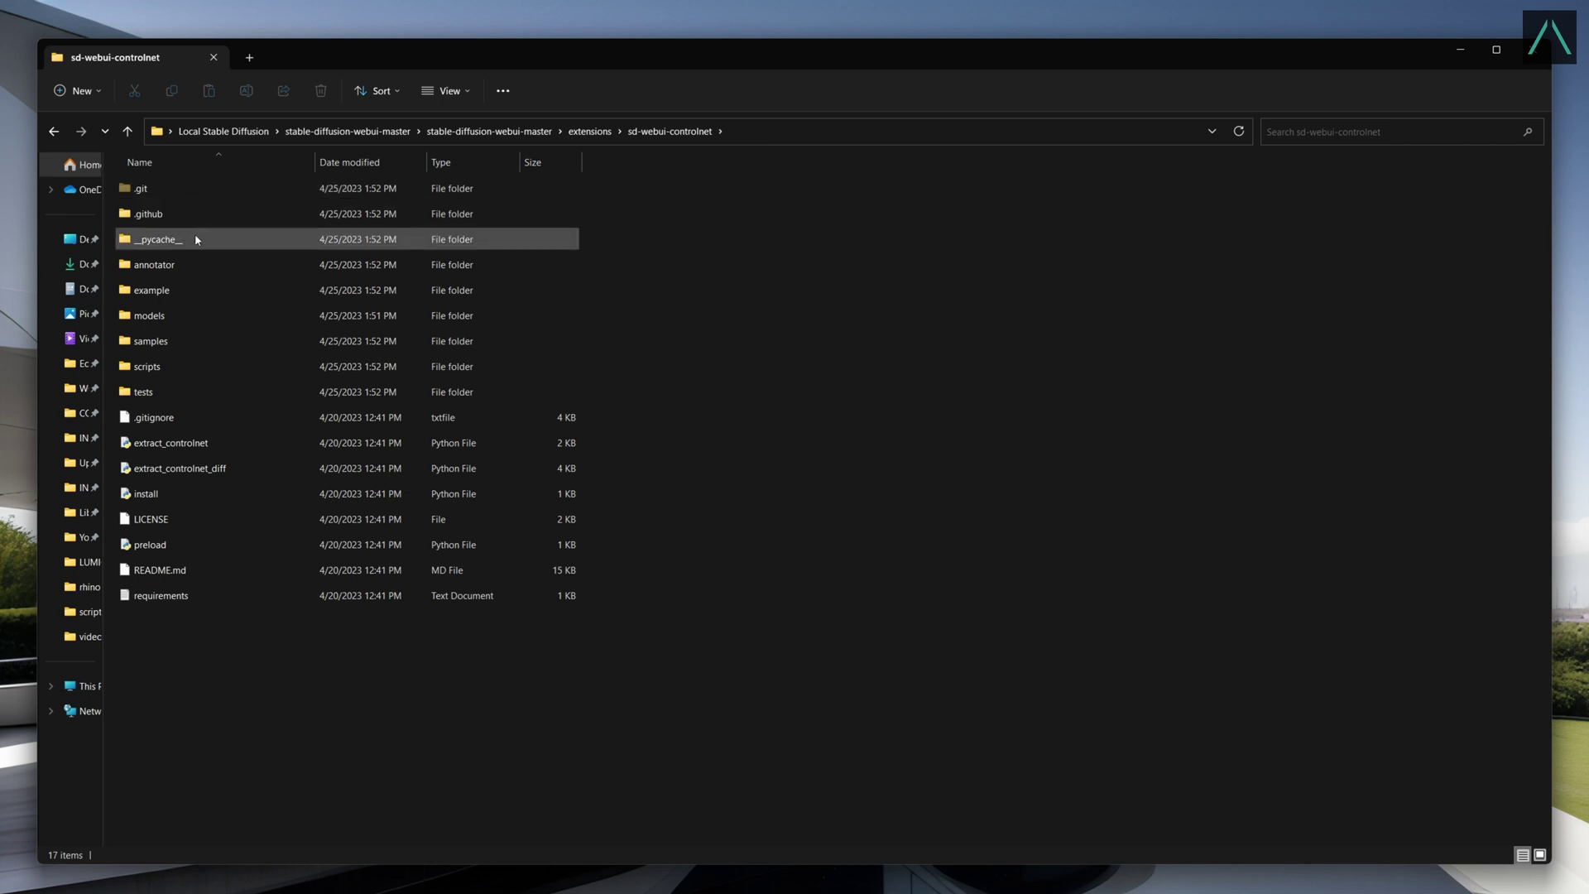
double_click(165, 318)
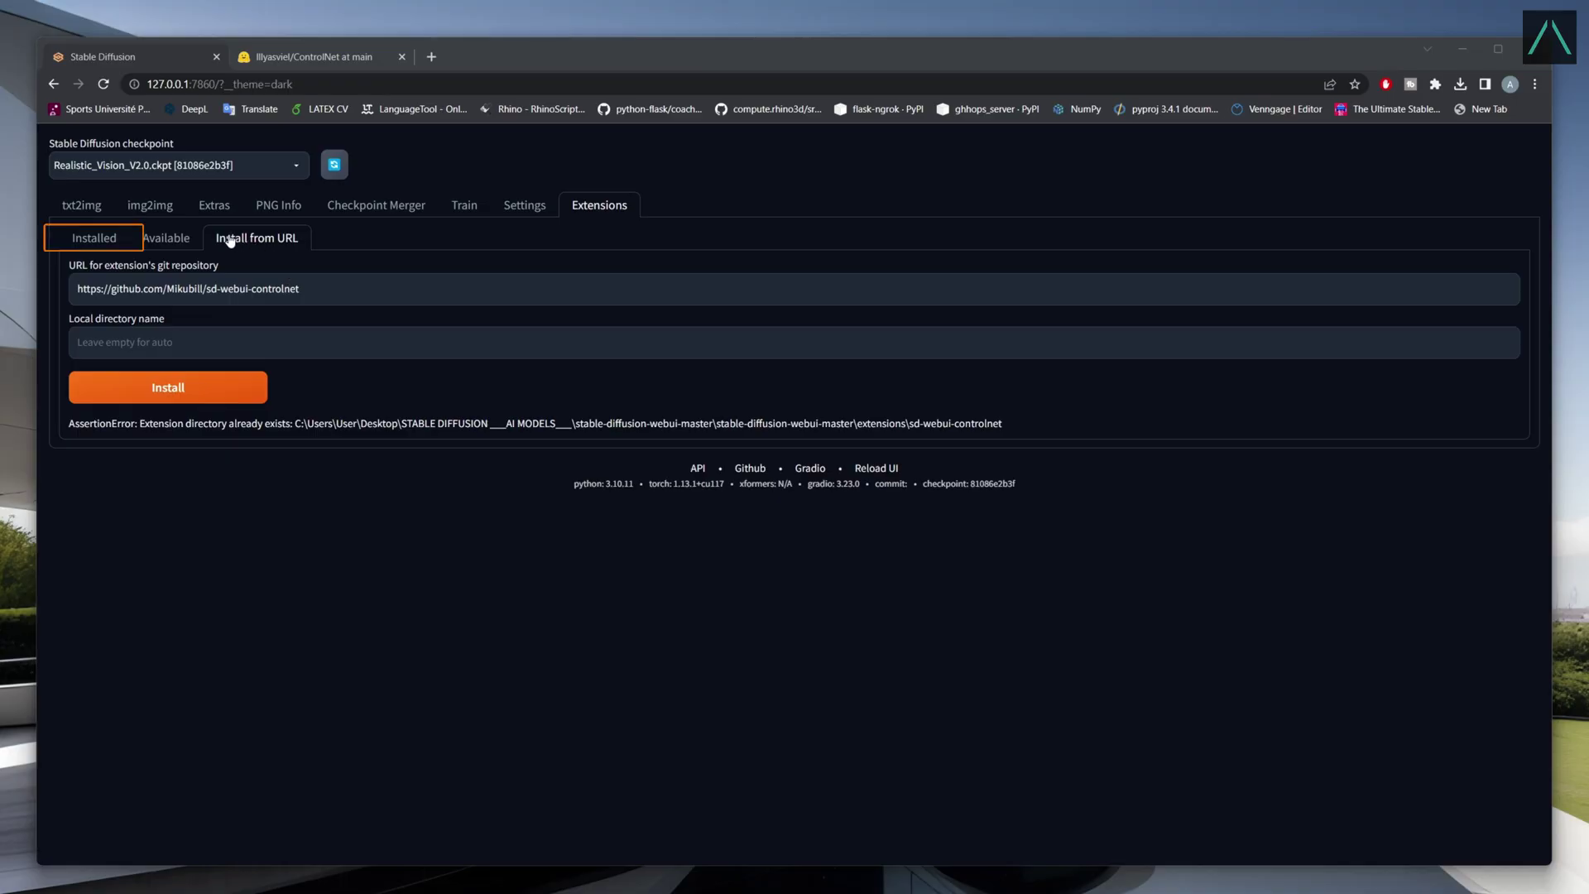
- Check the installed extensions list and apply changes with a UI restart to load sd-webui-controlnet
click(108, 246)
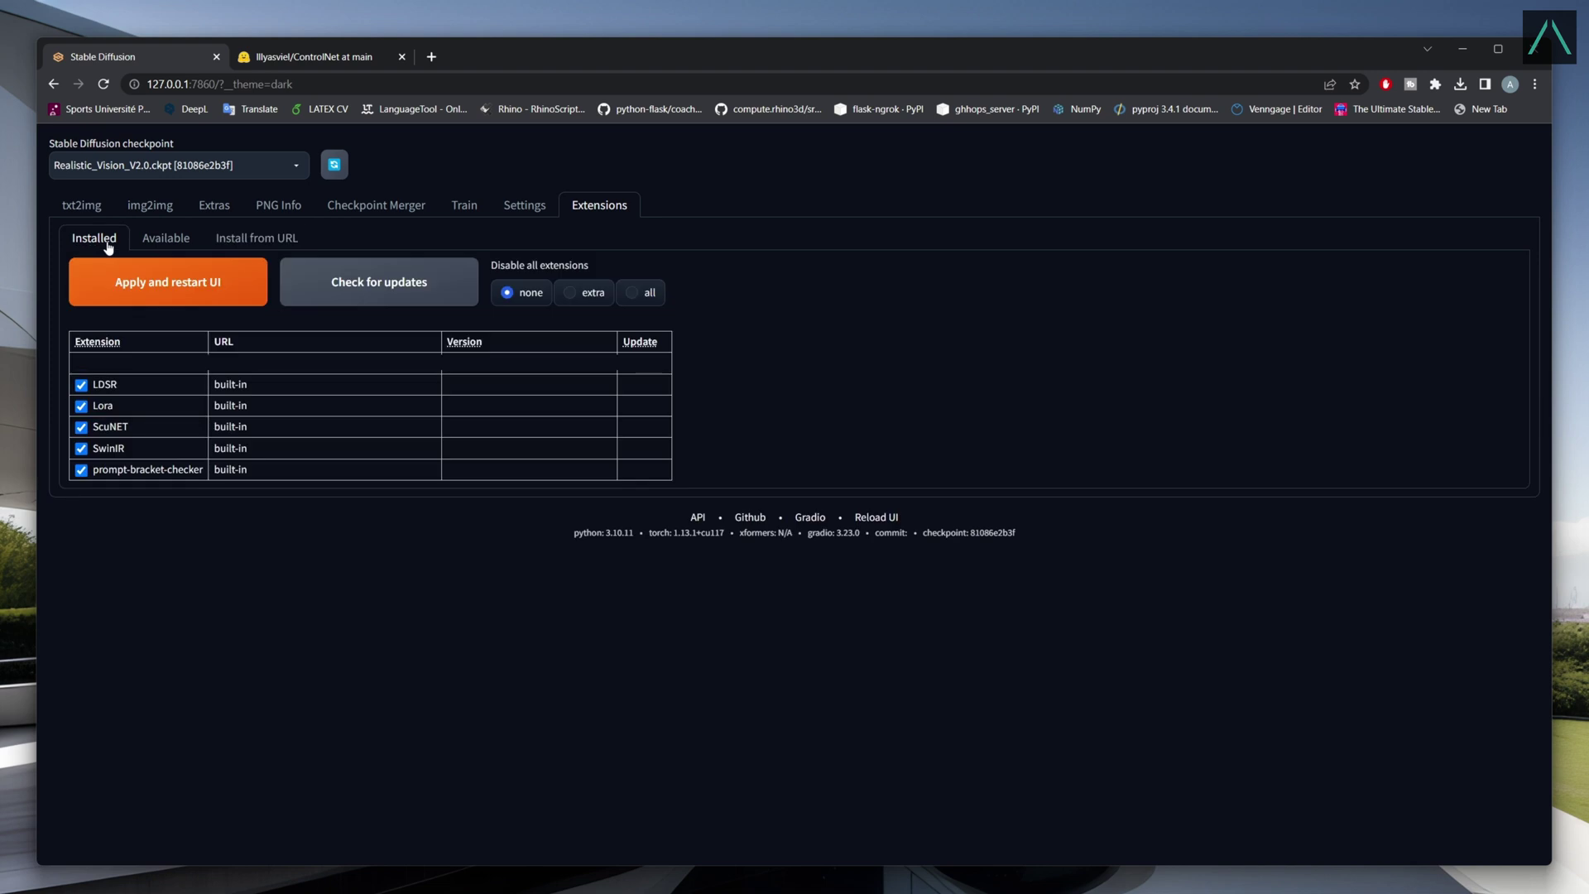
click(161, 296)
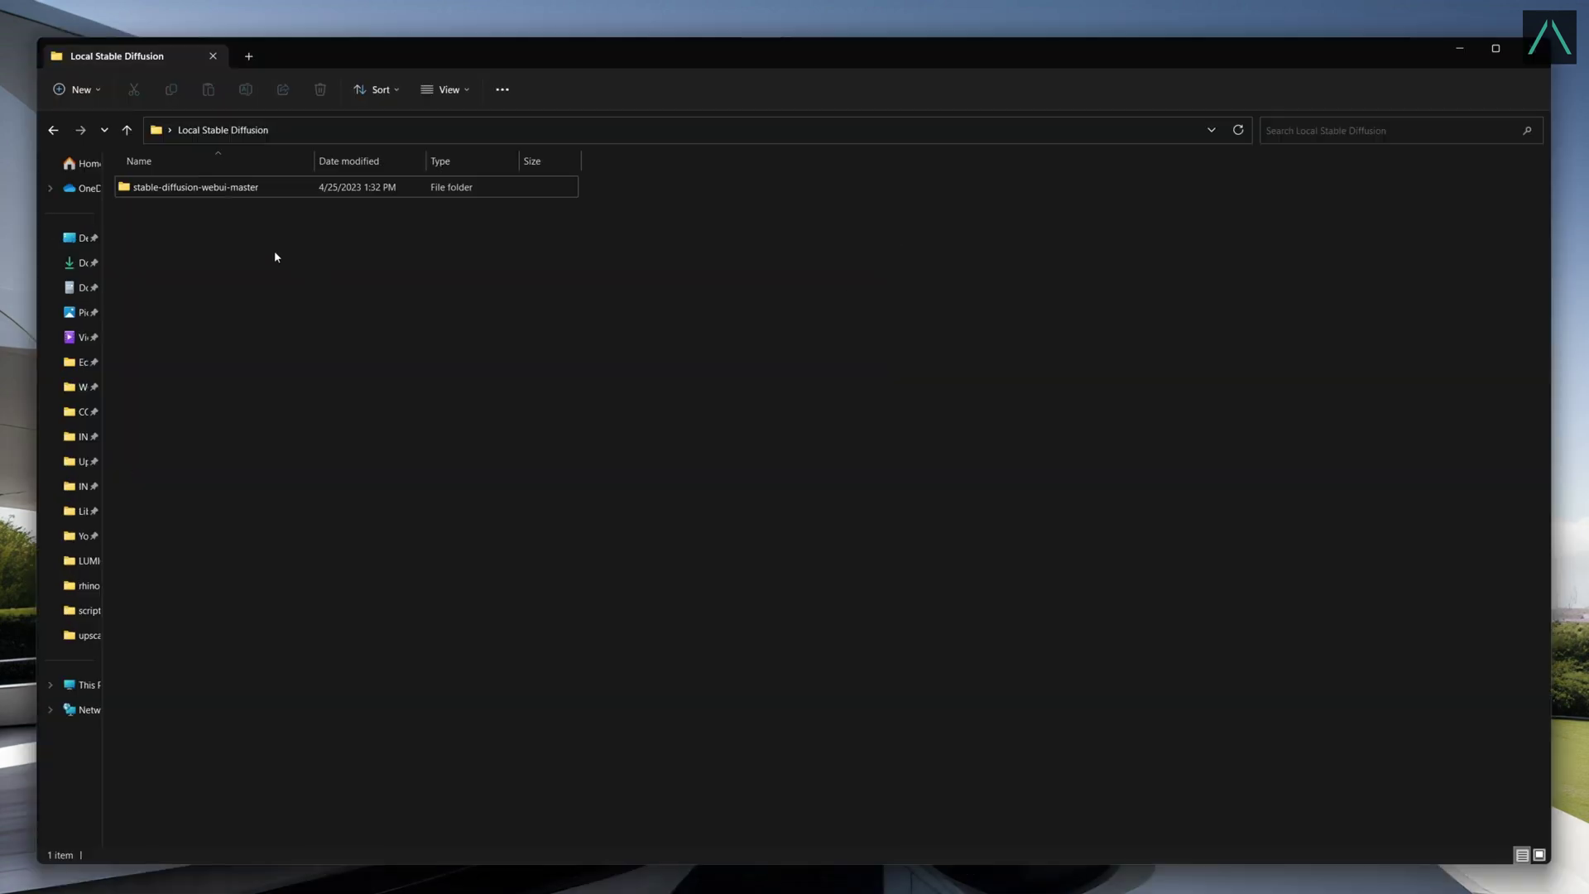
- Run webui-user.bat from the inner stable-diffusion-webui-master folder, allowing the unverified file, and move the console aside
double_click(237, 188)
double_click(237, 188)
scroll(281, 497, down, 2)
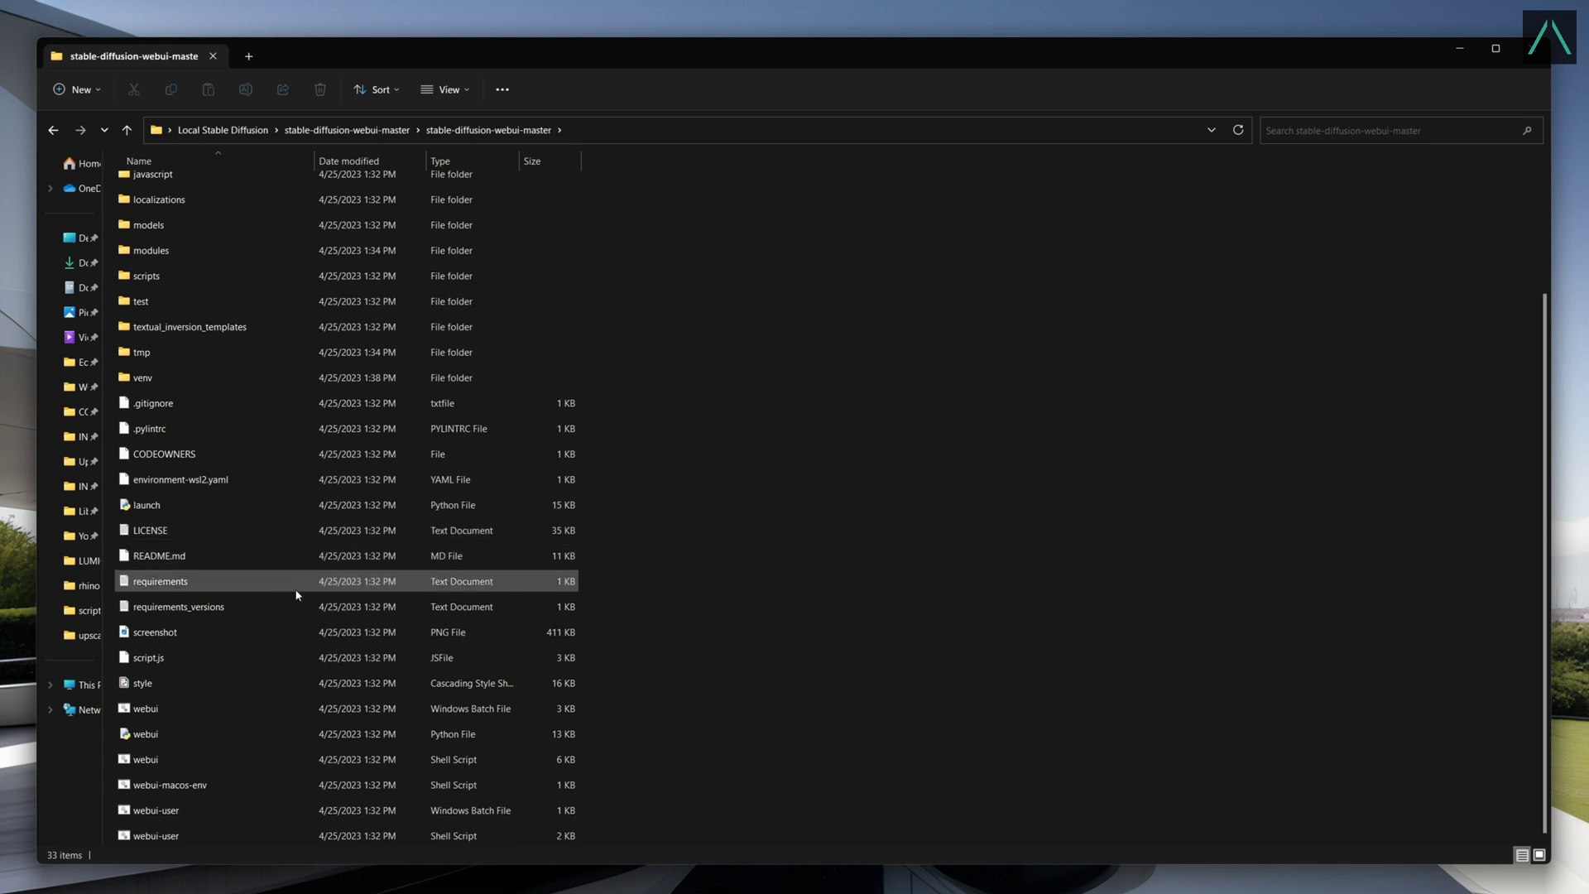
double_click(295, 818)
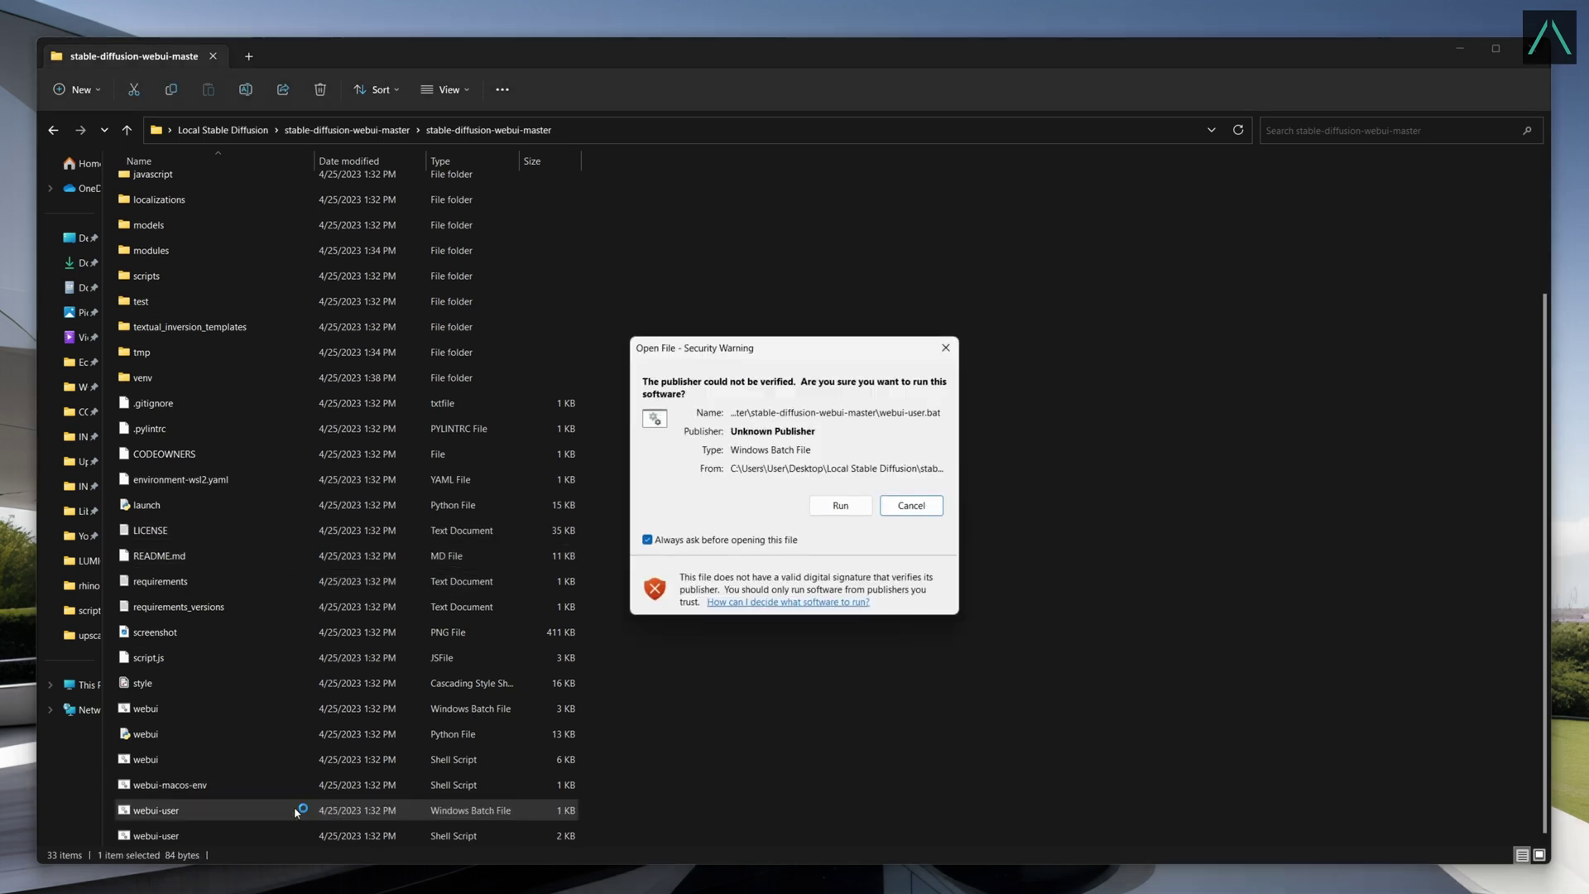
click(833, 508)
drag(629, 139, 881, 292)
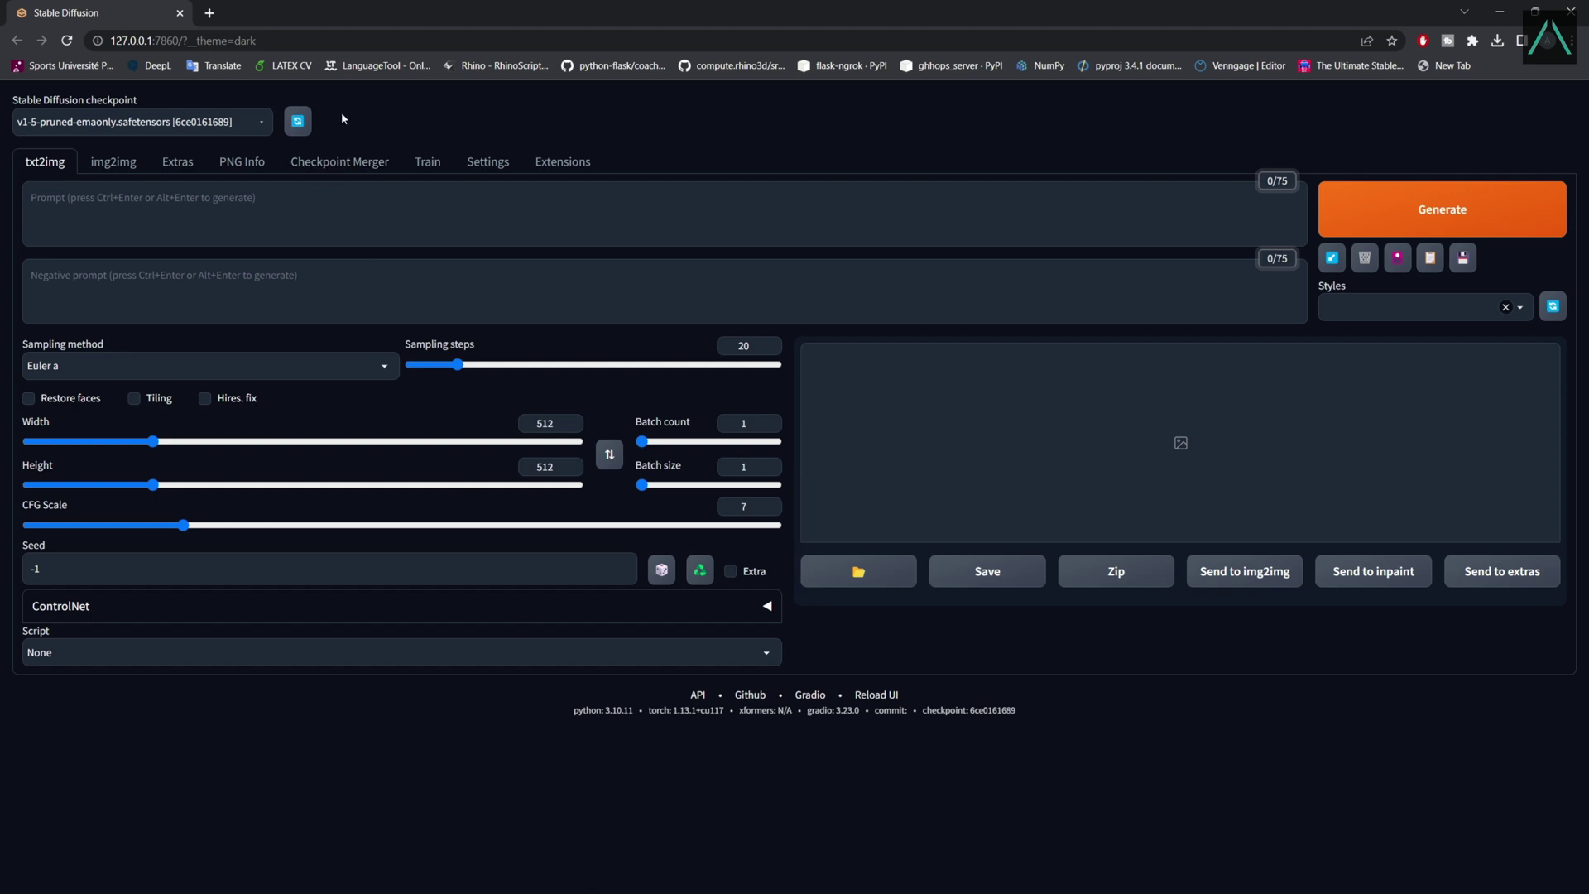
click(261, 127)
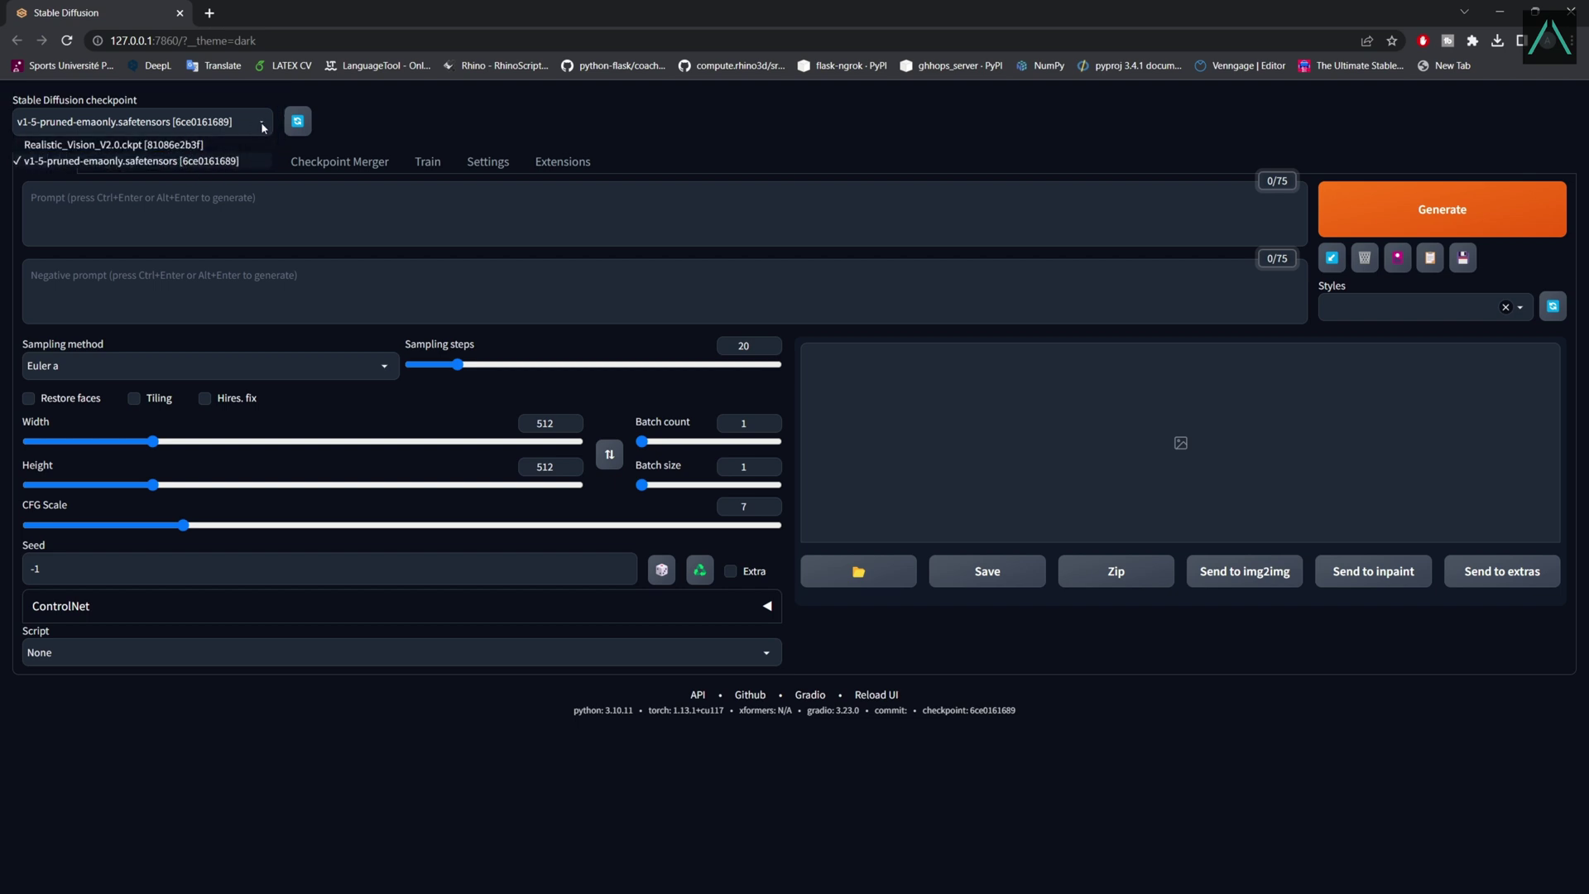
click(276, 101)
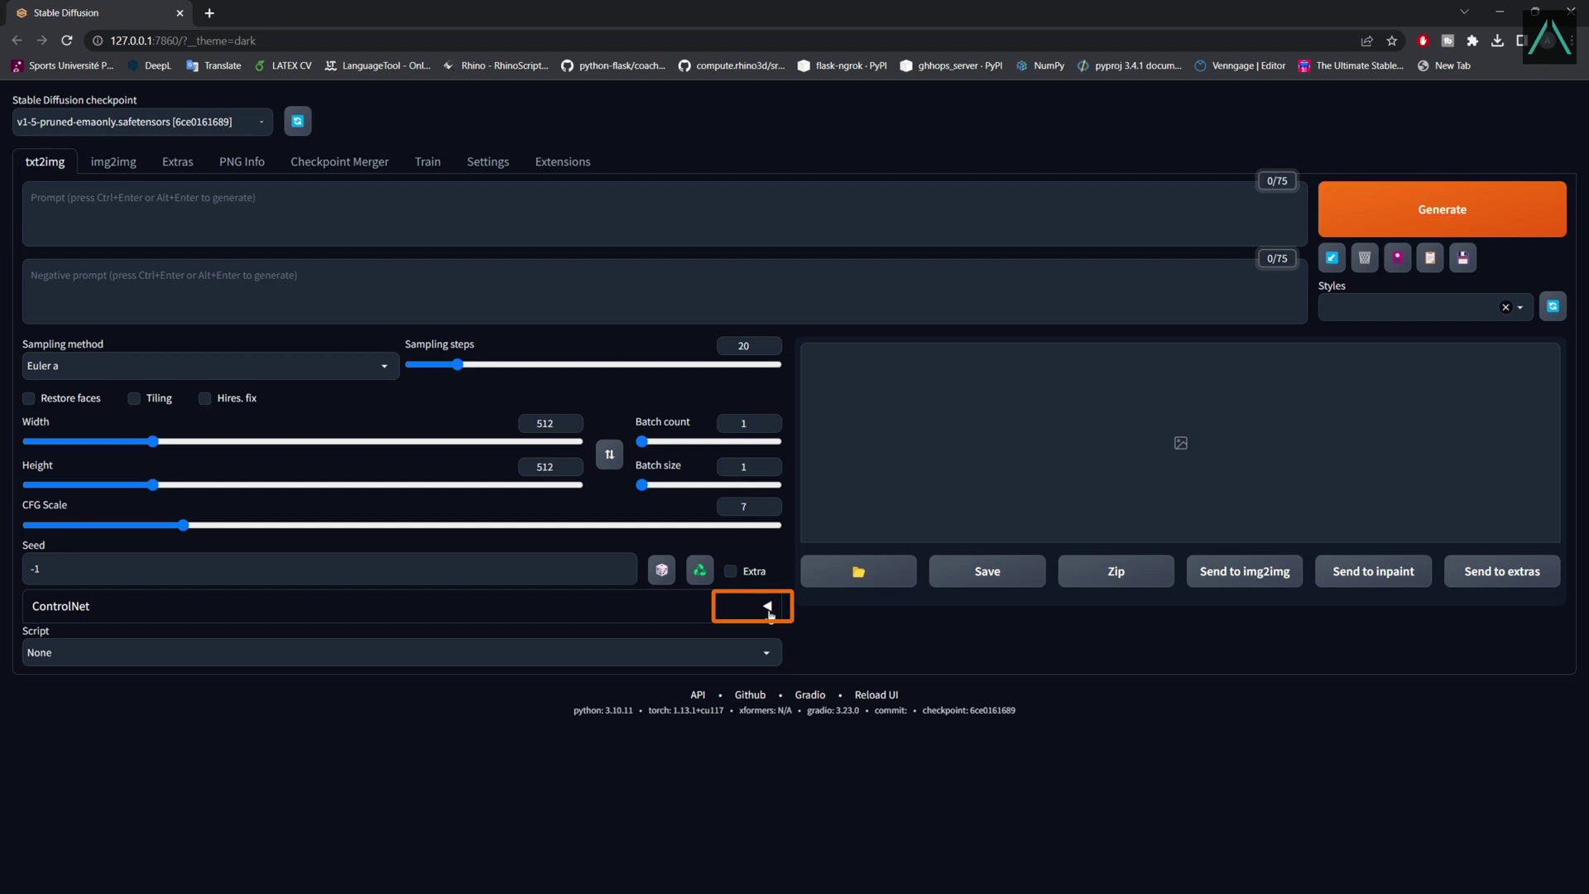
- Expand ControlNet and load the Desktop's Screen-Capture image into its image slot
click(769, 611)
scroll(767, 609, down, 2)
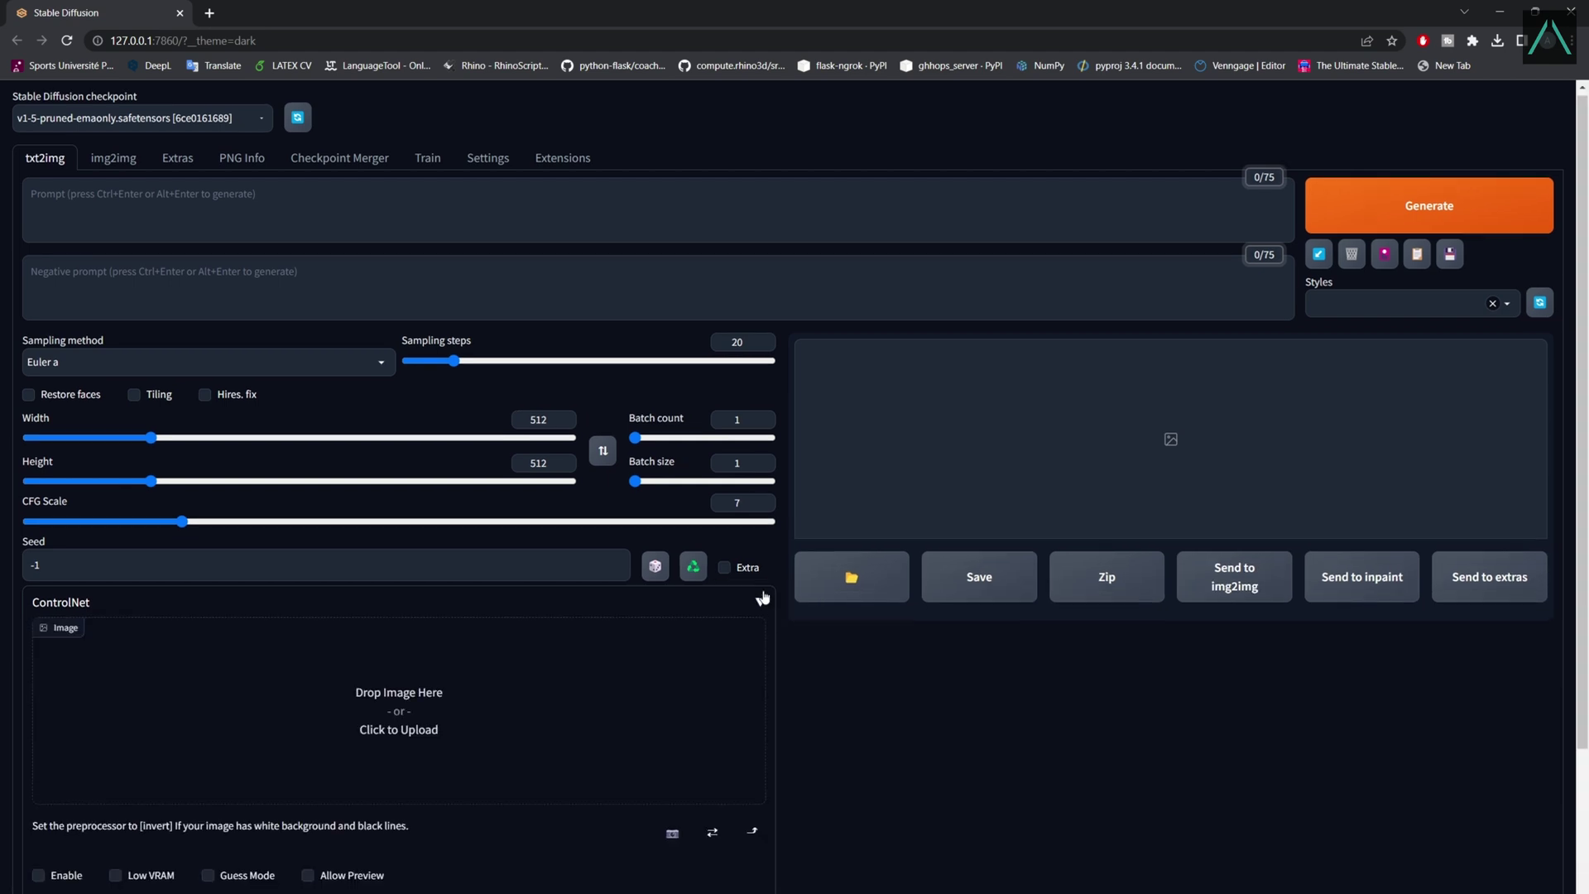
scroll(765, 583, down, 1)
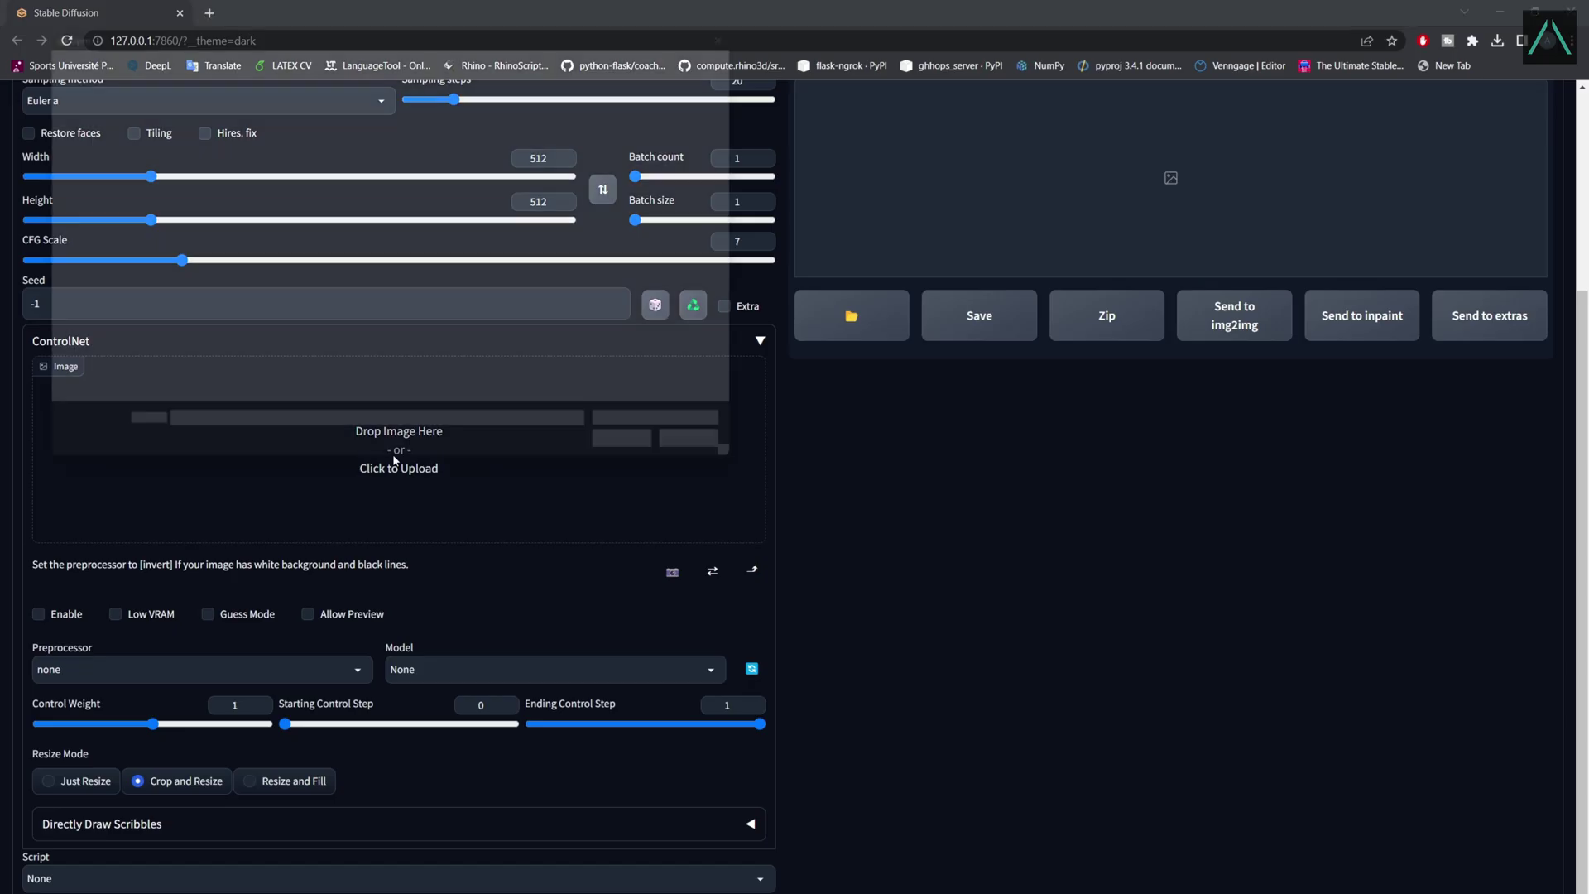
click(395, 460)
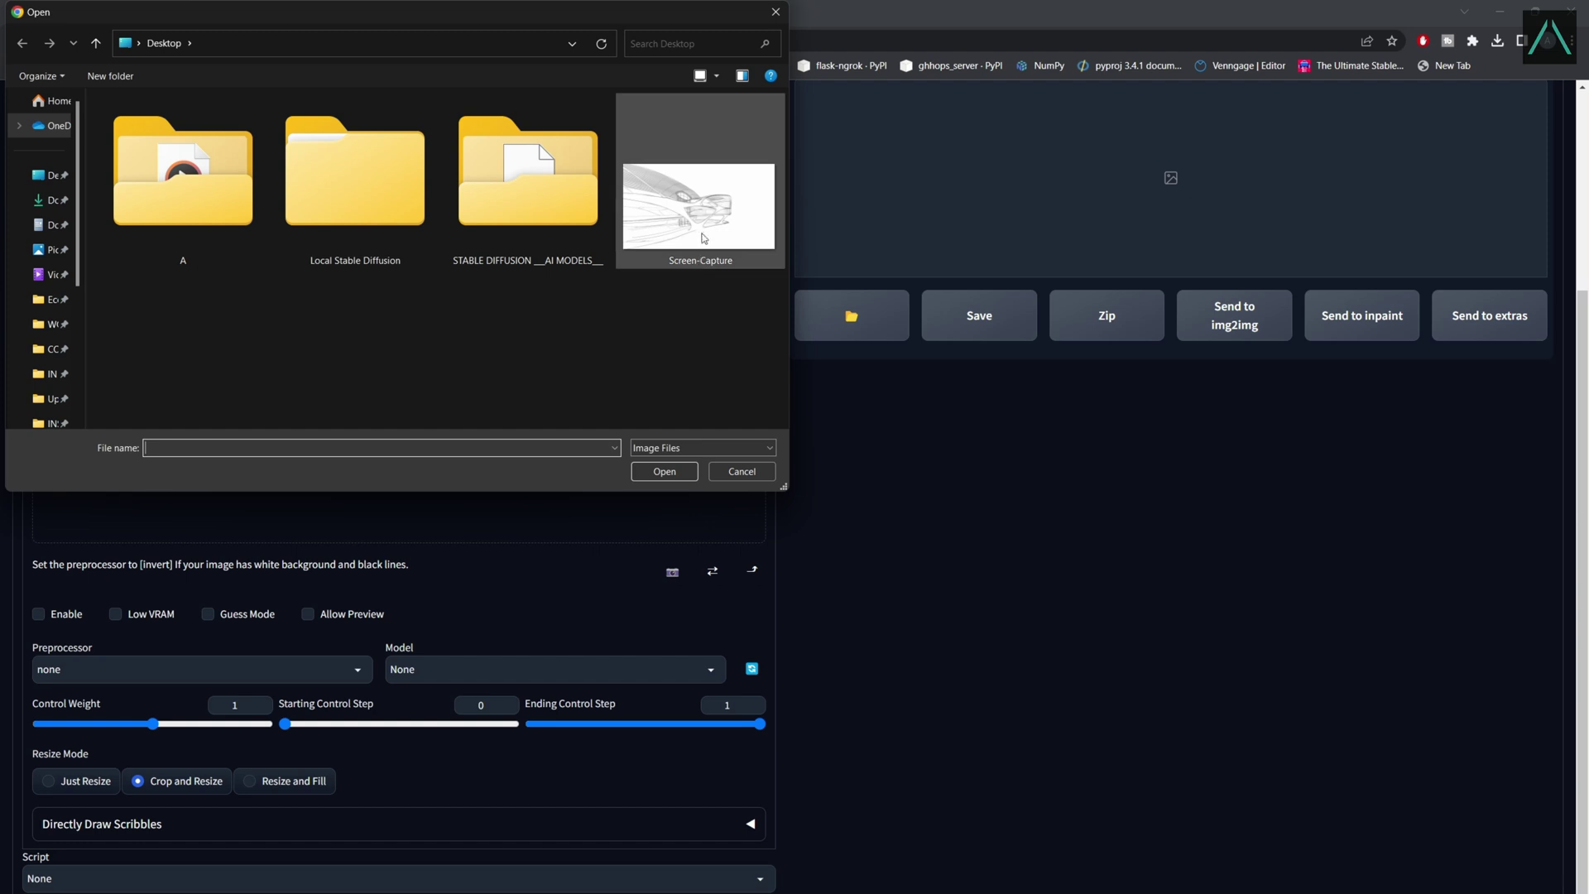
click(695, 268)
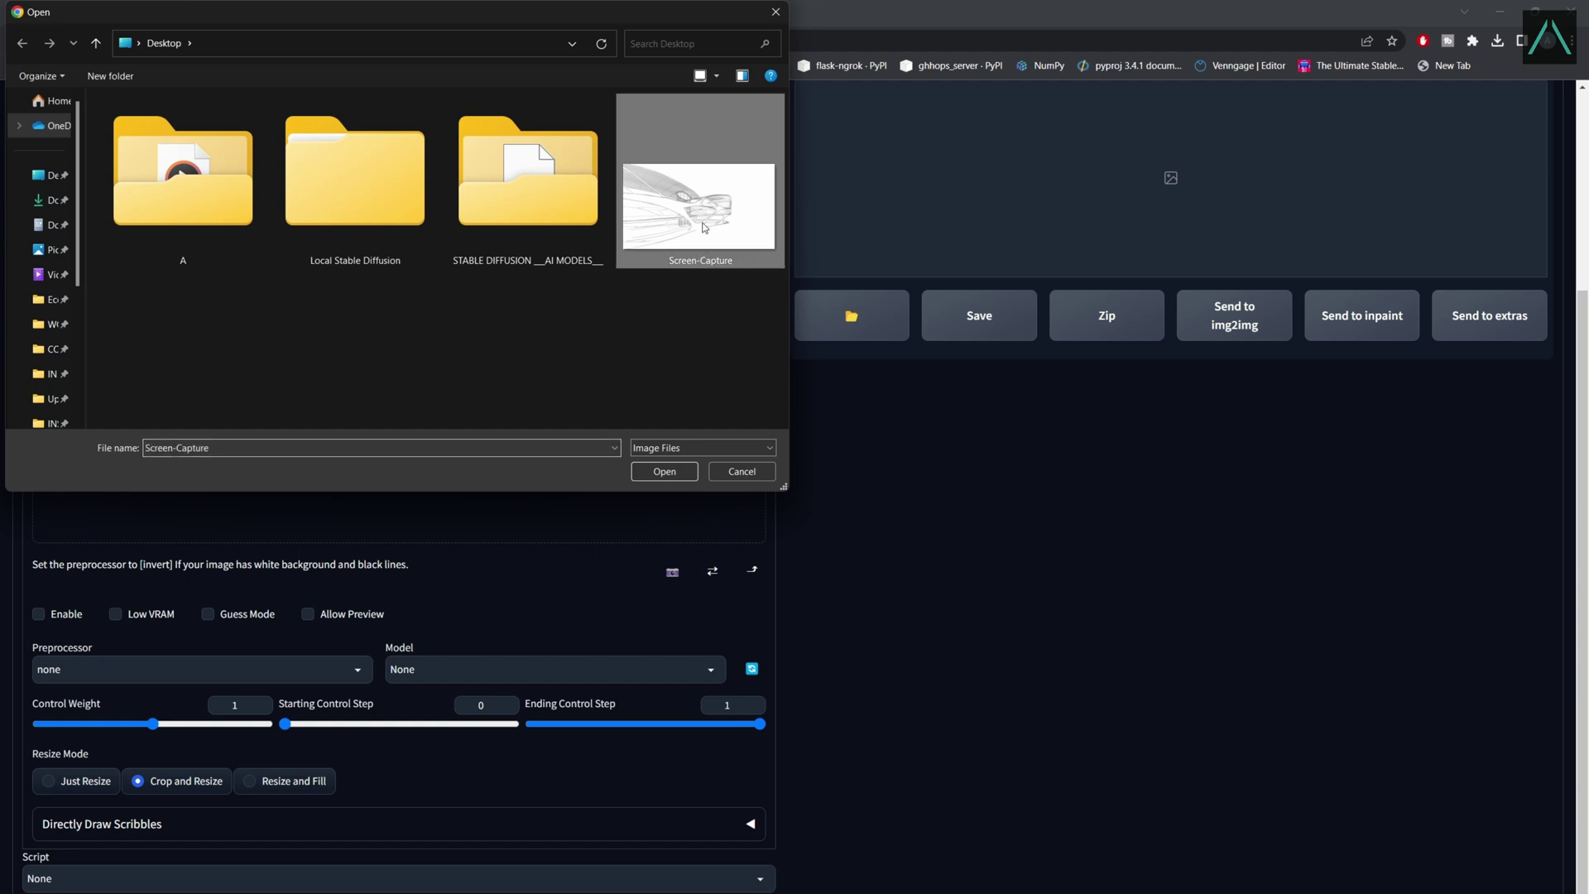
click(664, 471)
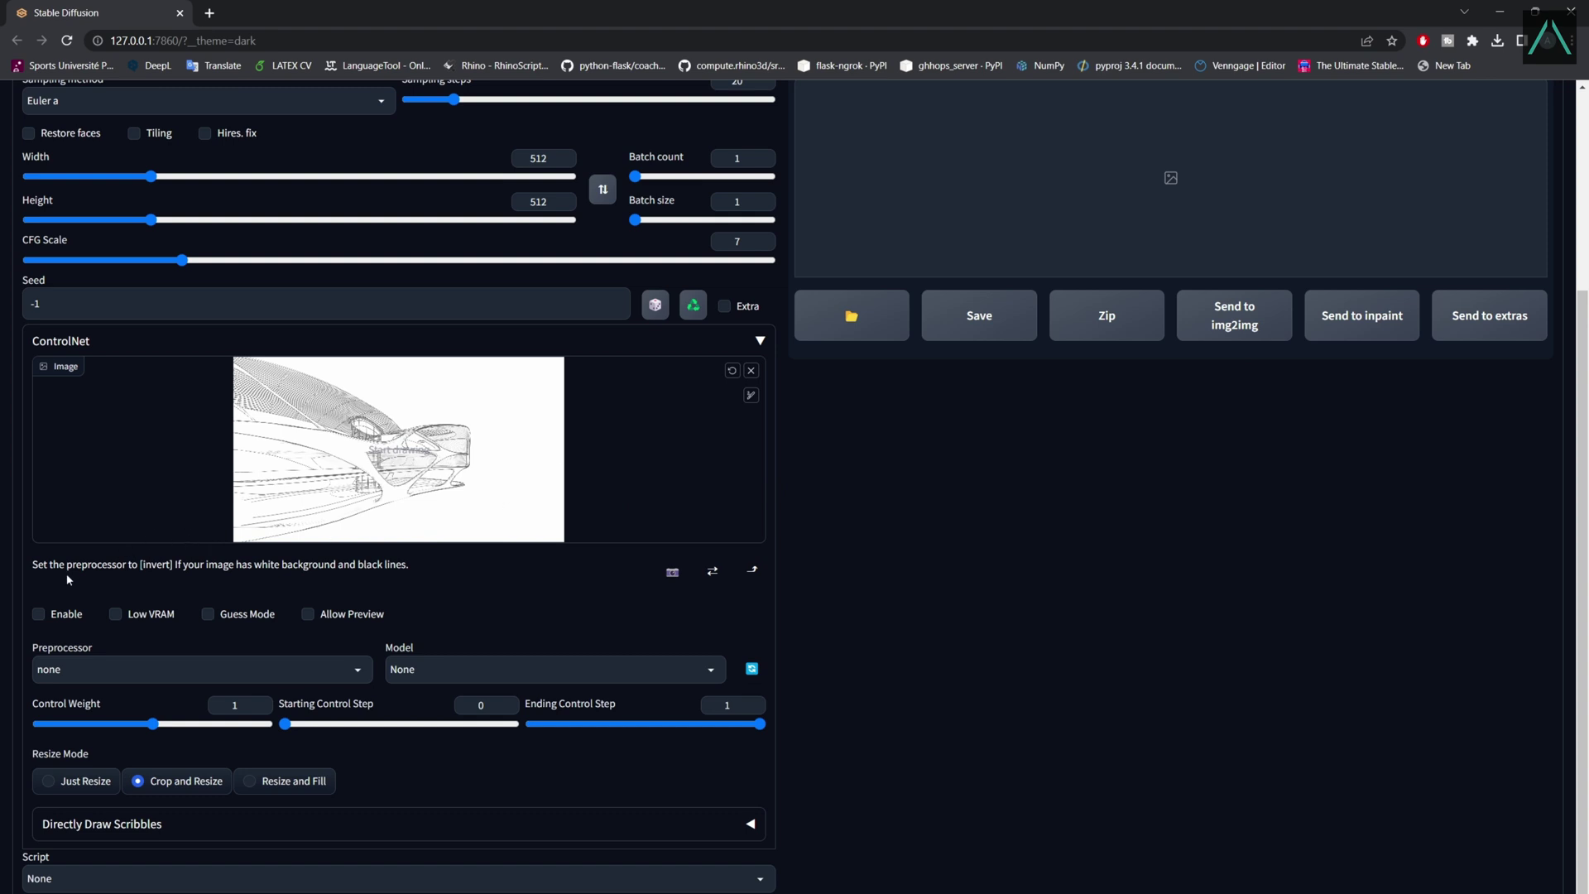
- Enable ControlNet with the control_sd15_scribble model and the scribble_xdog preprocessor
click(39, 616)
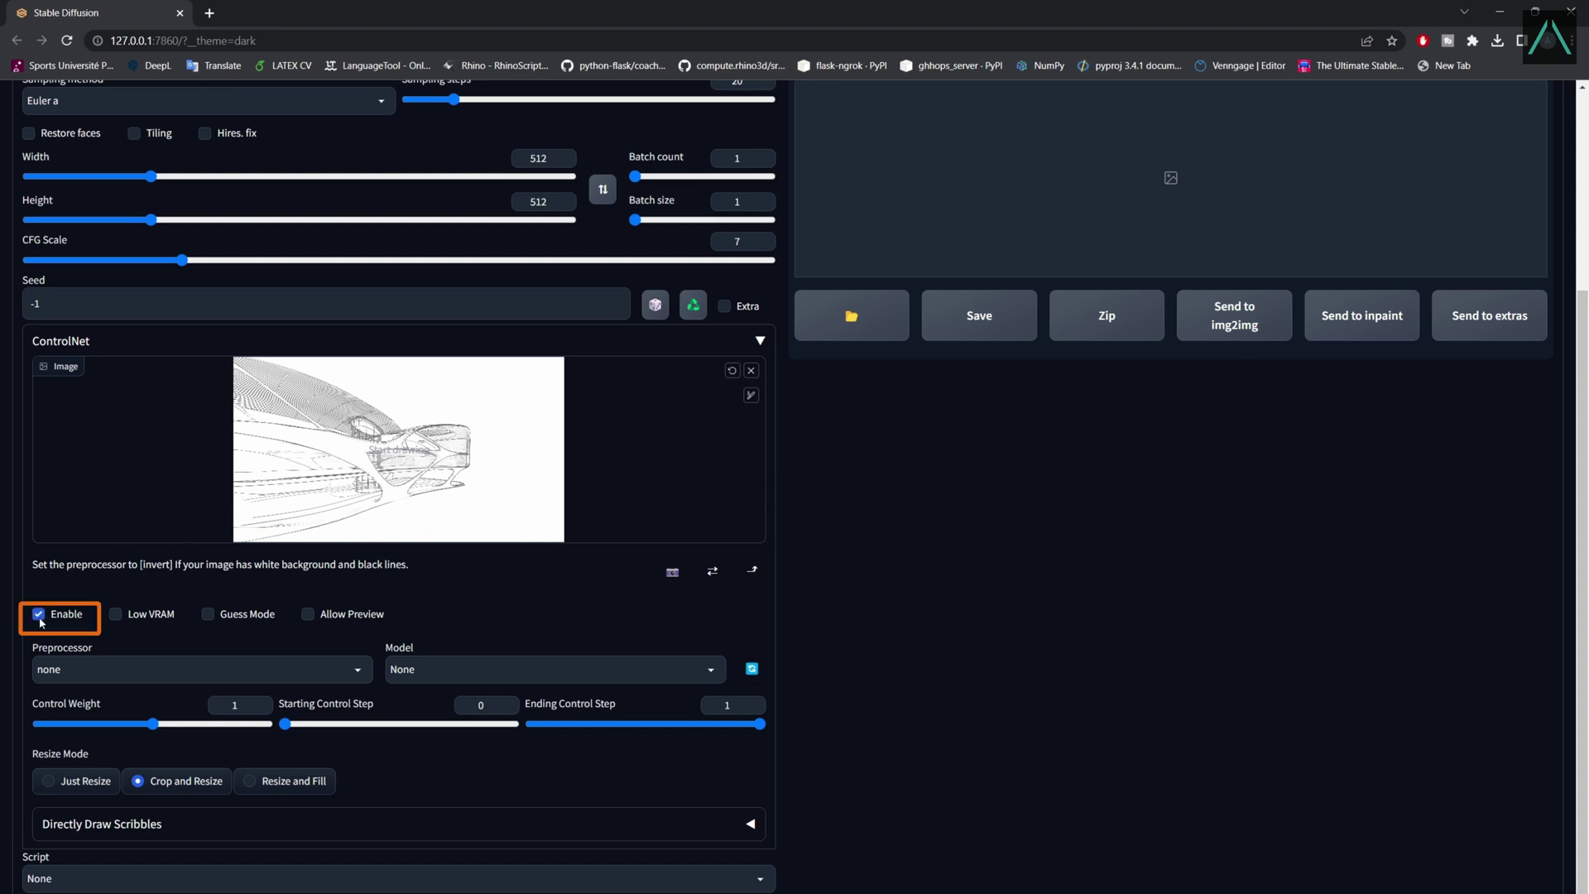
click(712, 672)
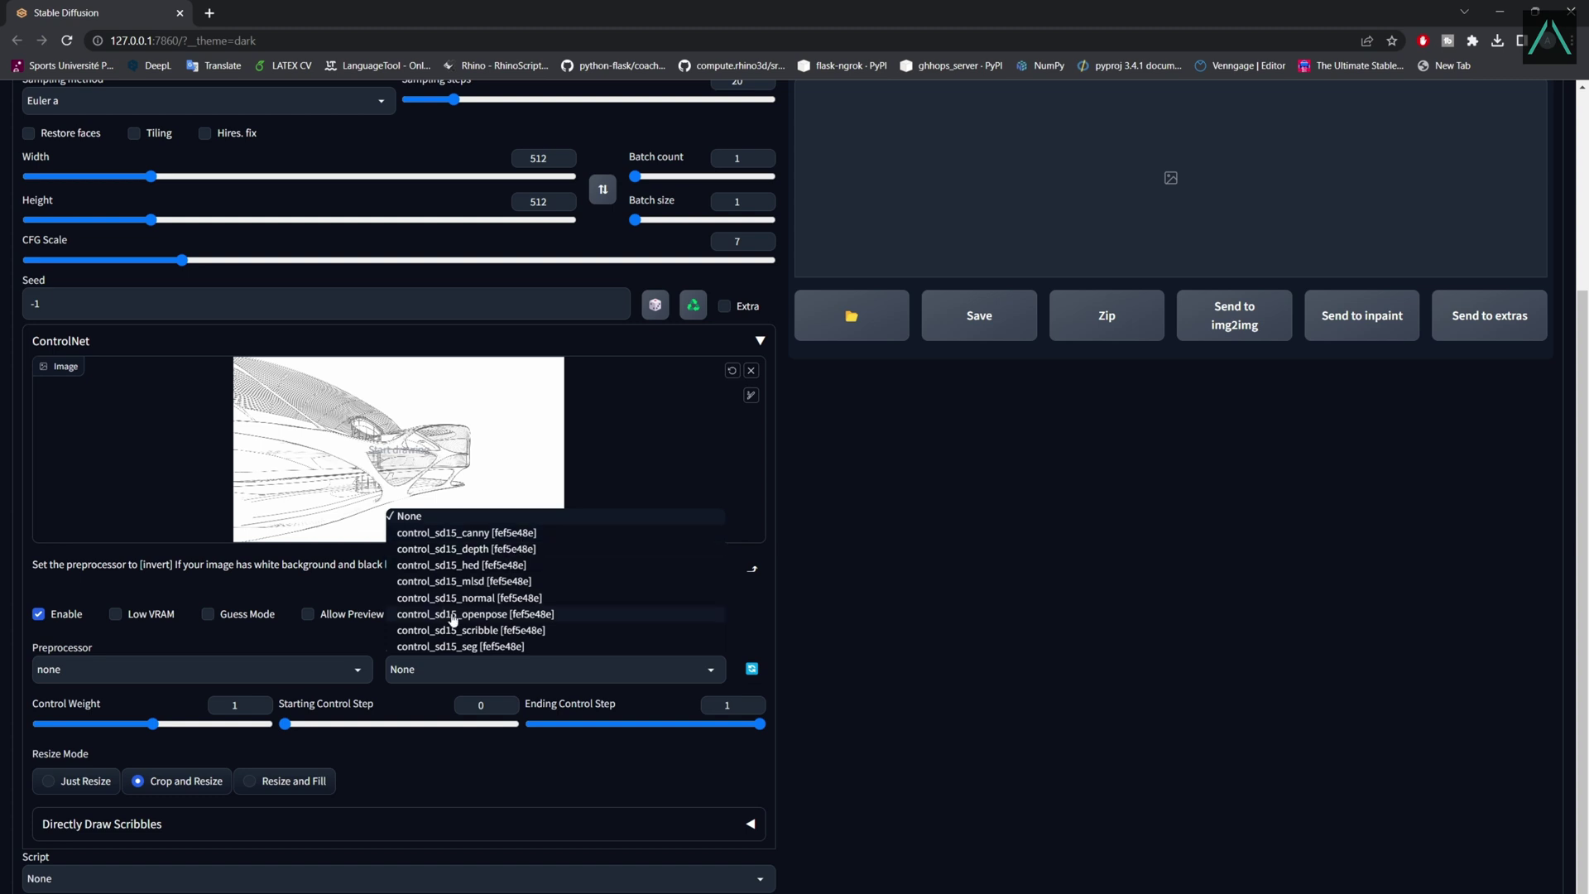
click(495, 629)
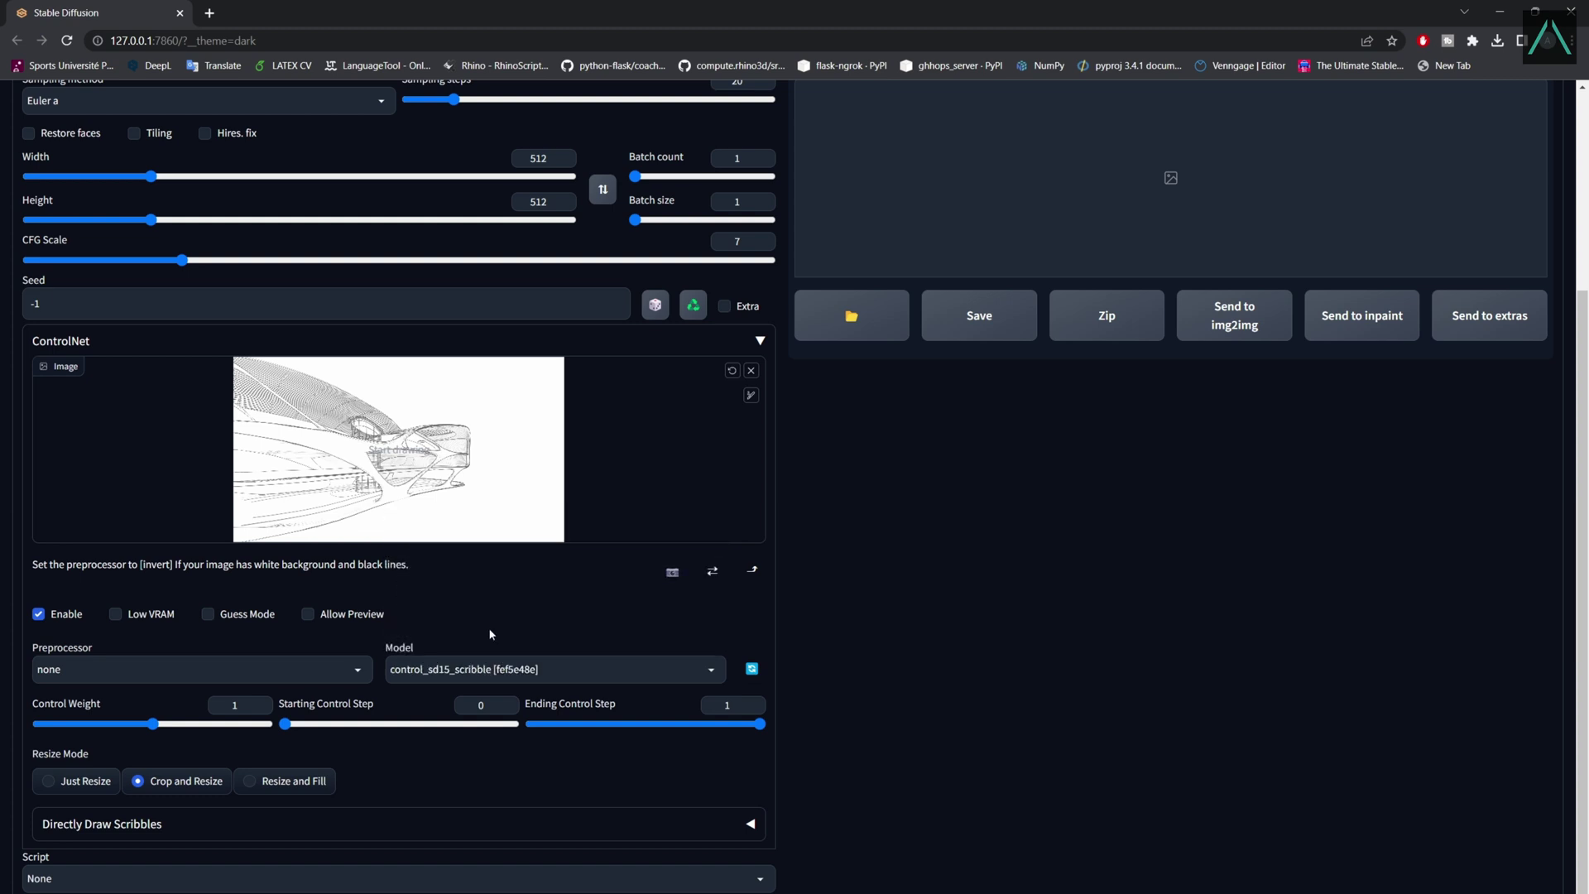
click(348, 669)
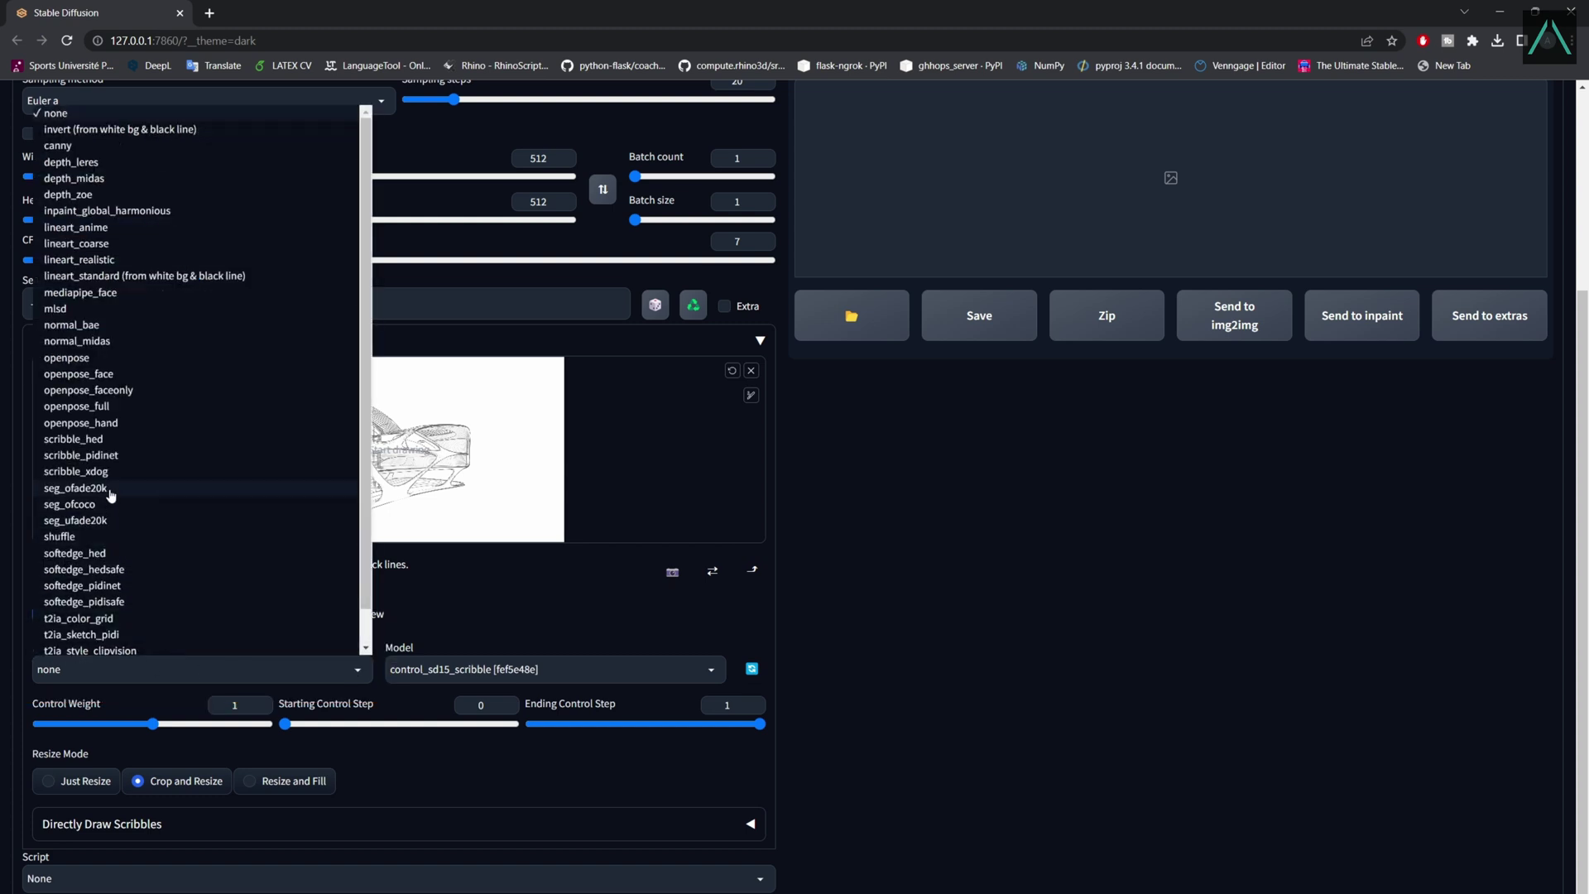
scroll(107, 497, down, 1)
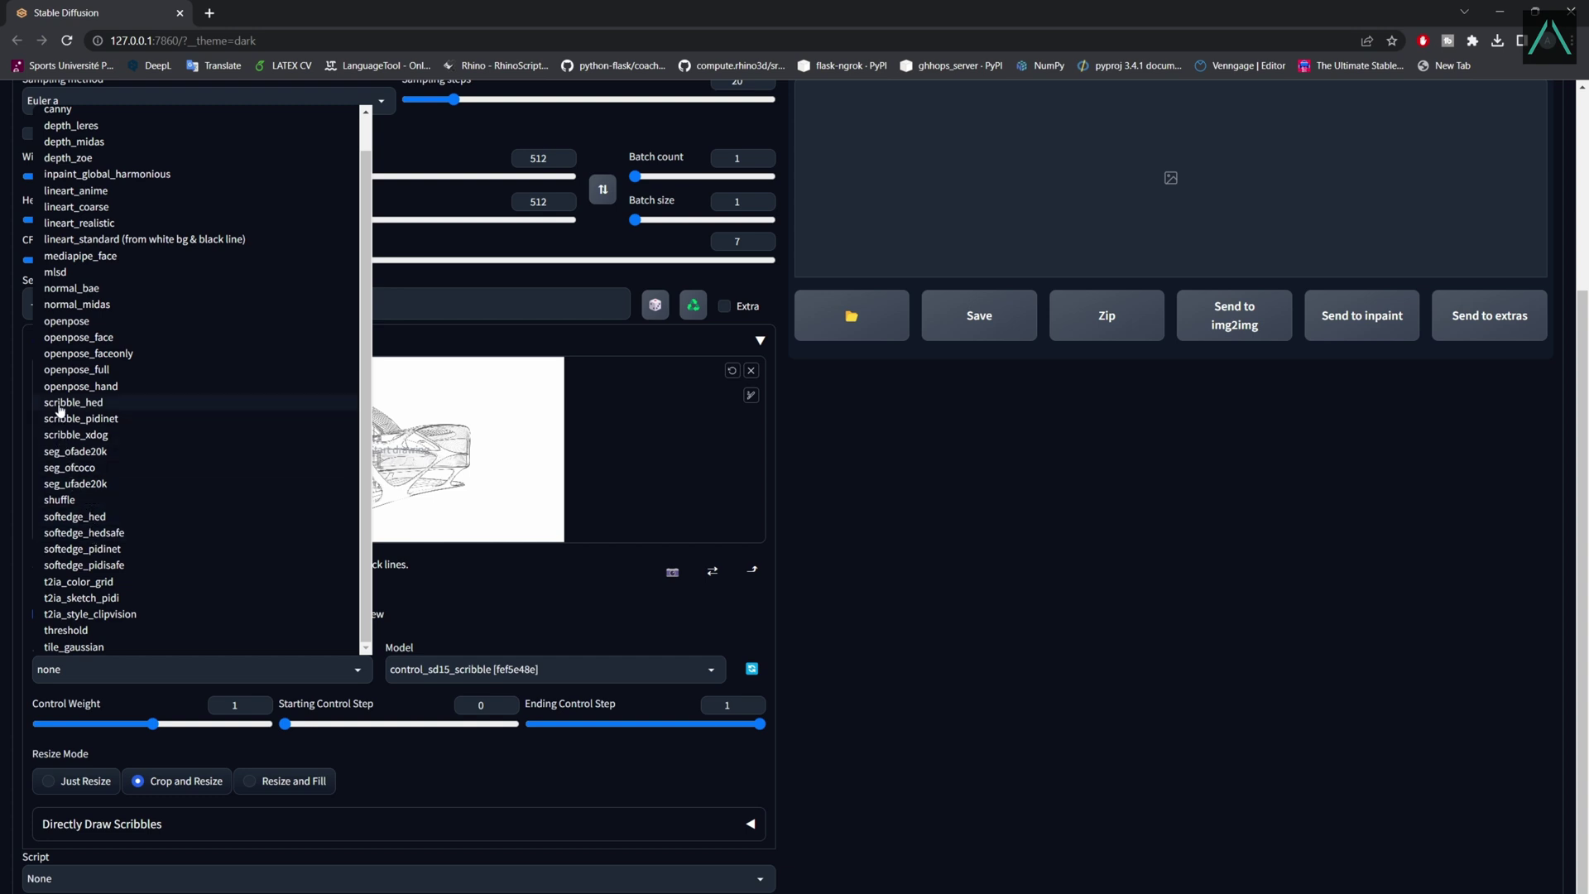
click(131, 441)
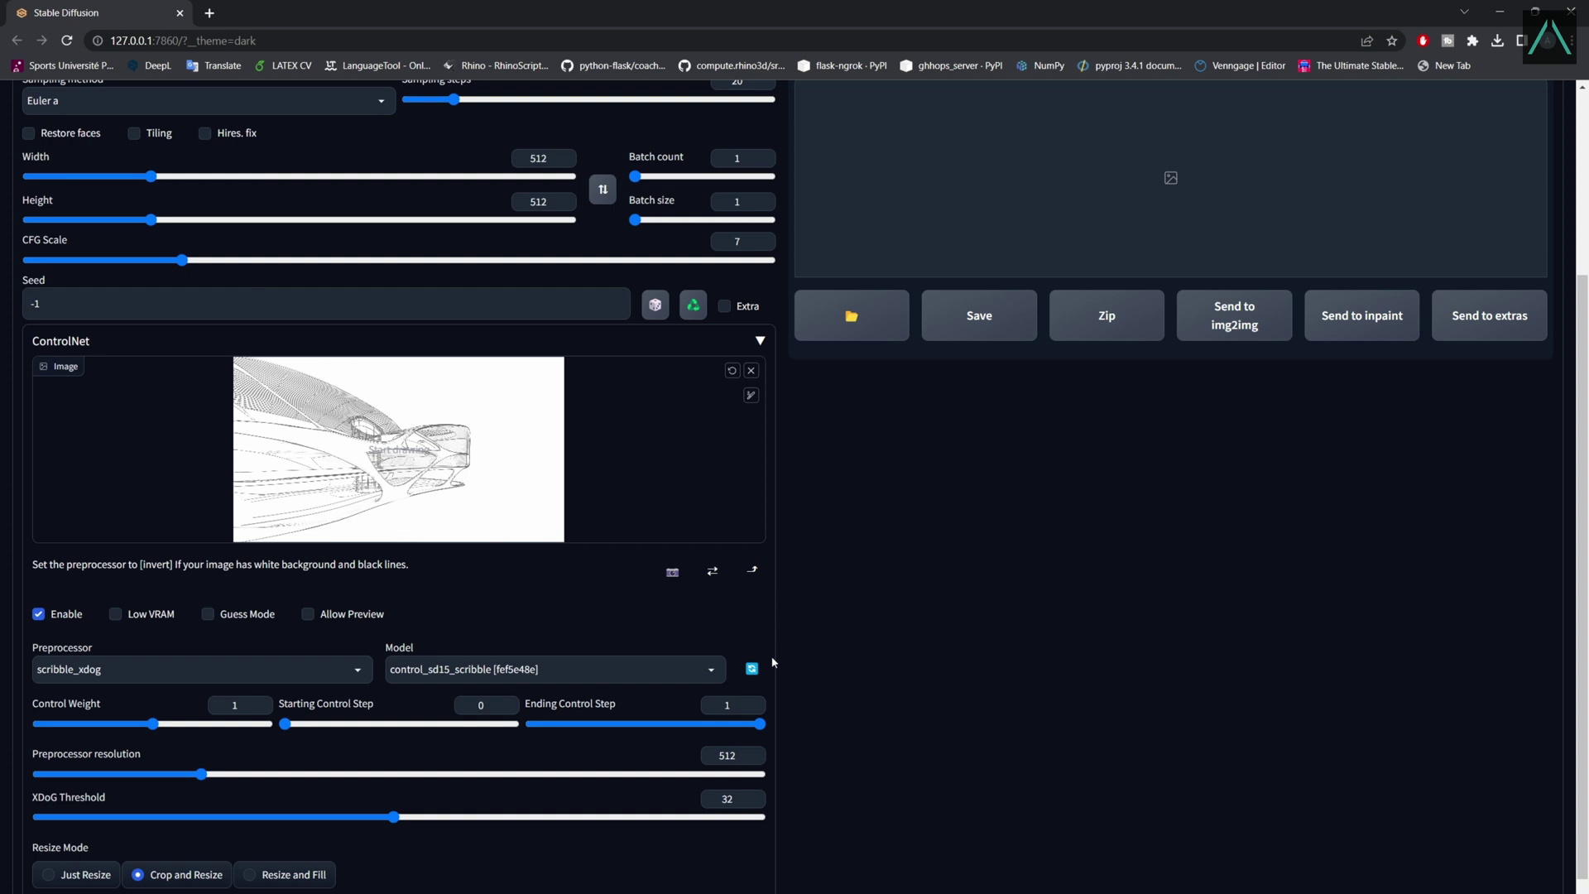
scroll(773, 662, up, 3)
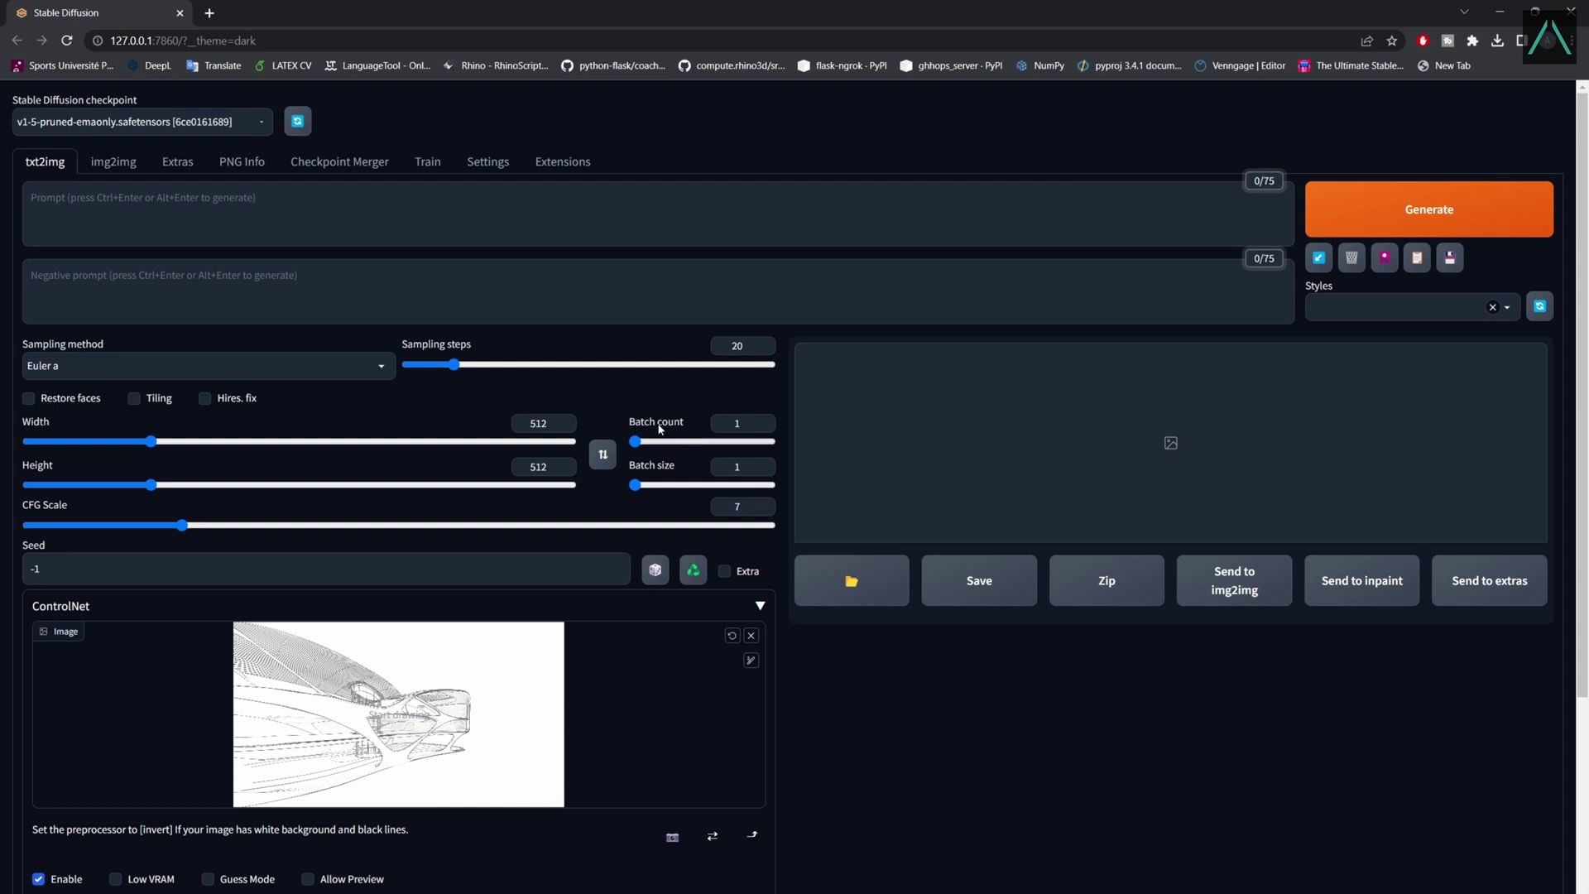
- Set Batch count to 2, Width to 640 and Height to 360
double_click(735, 423)
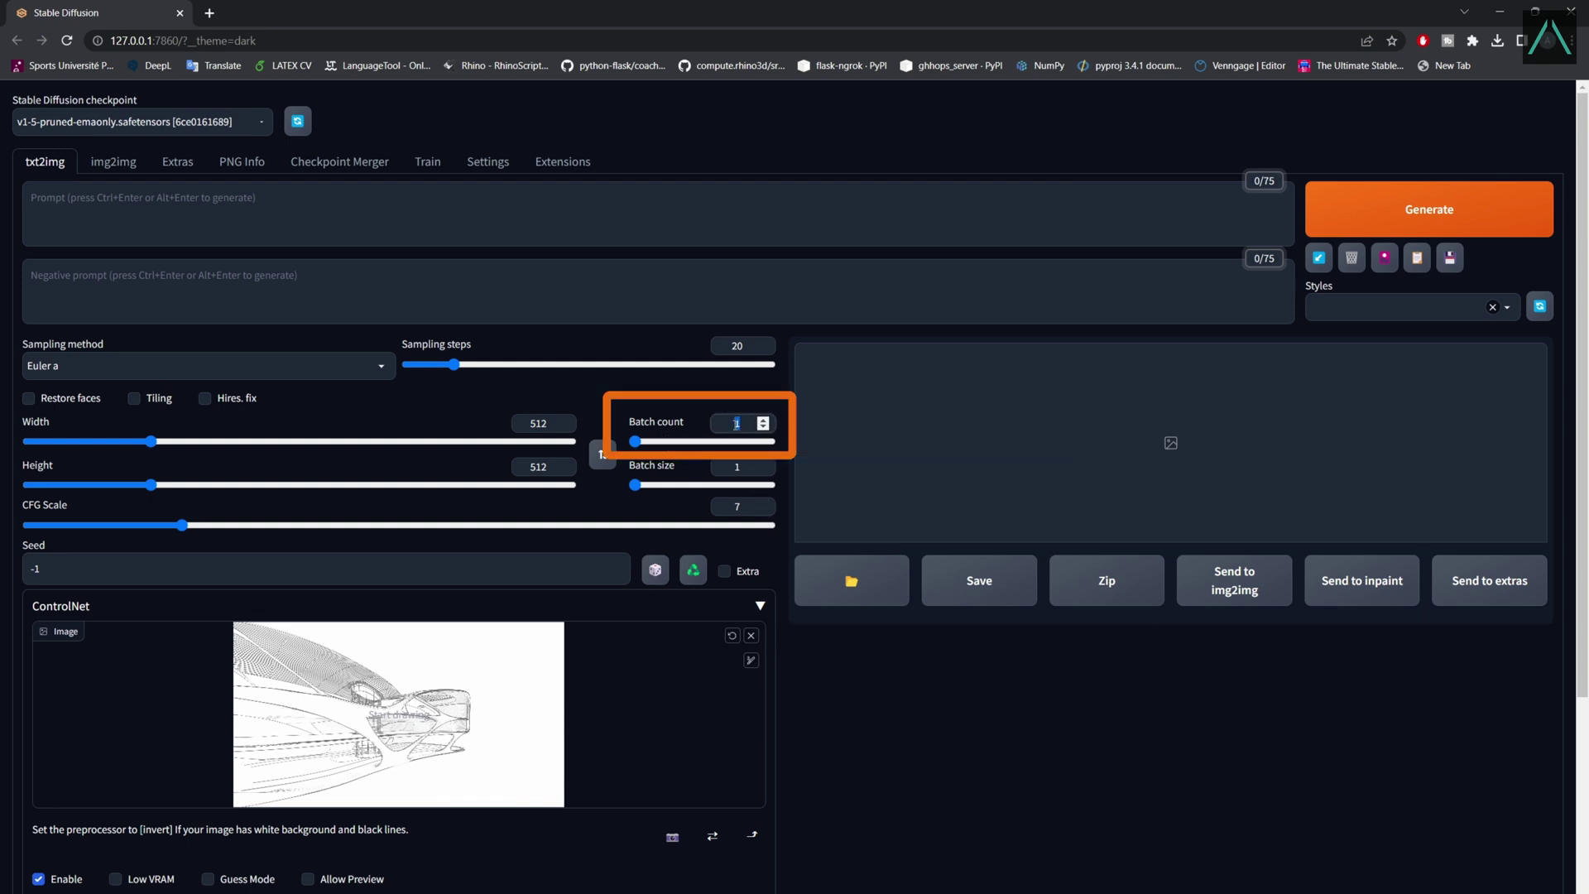
text(2)
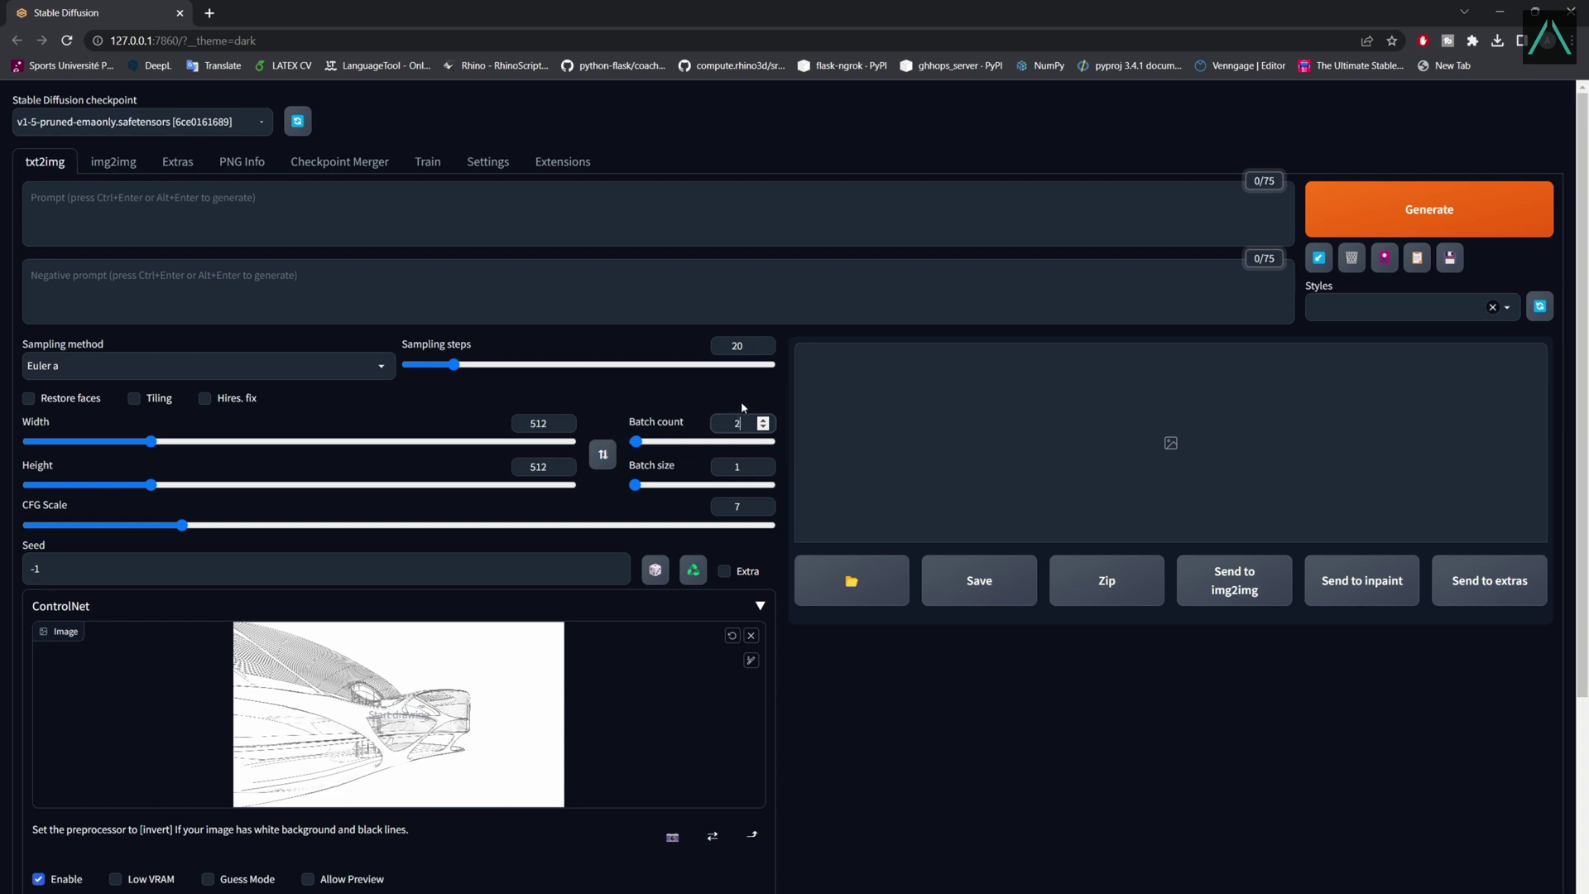
click(39, 566)
click(789, 439)
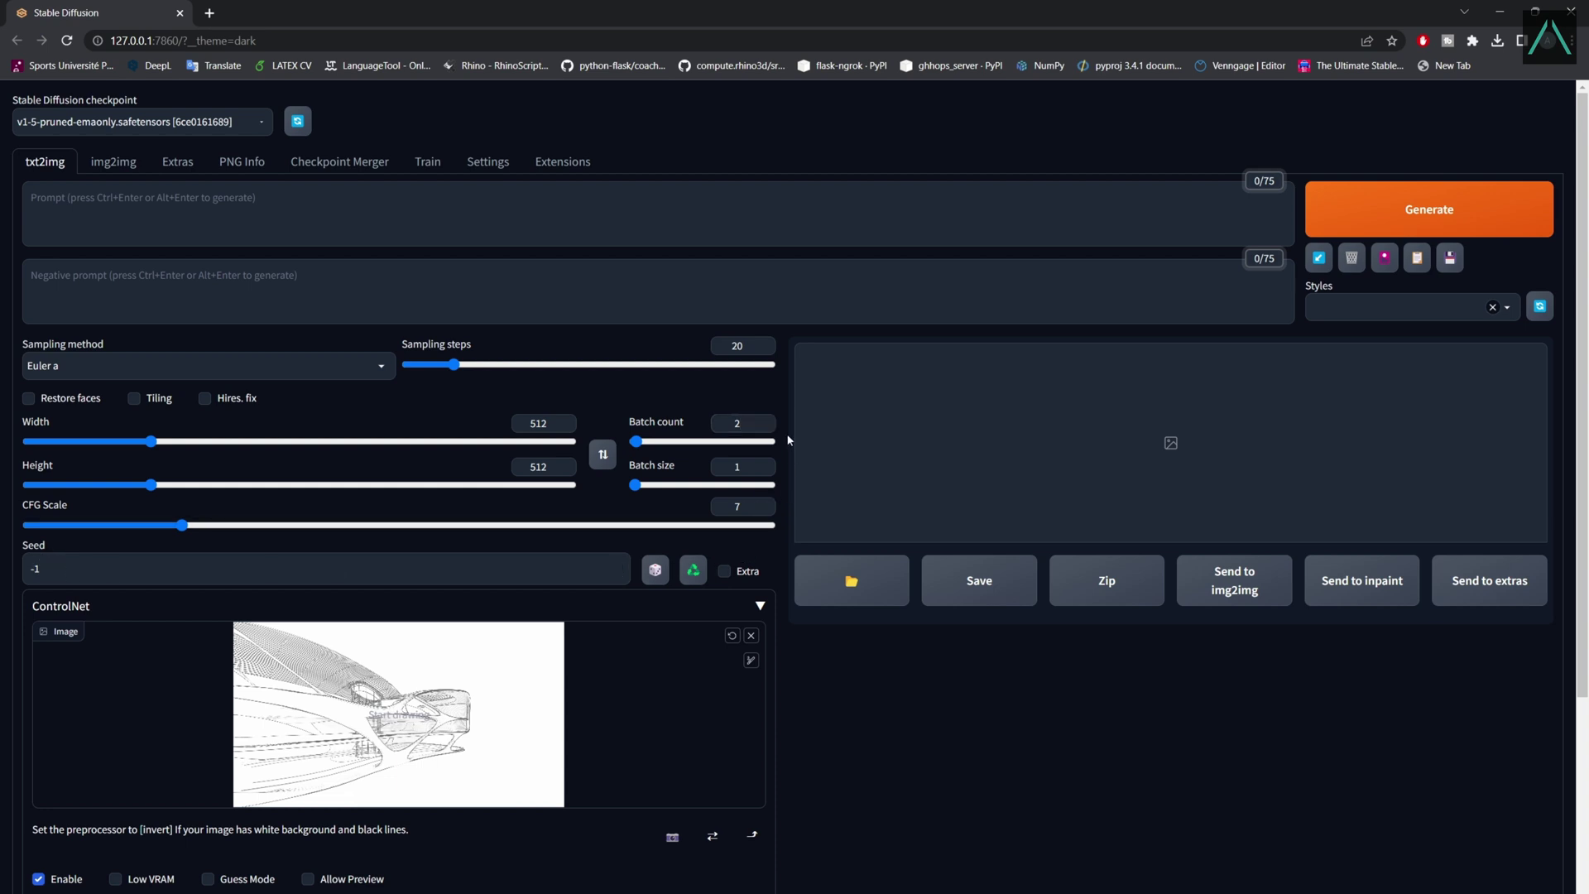
double_click(540, 423)
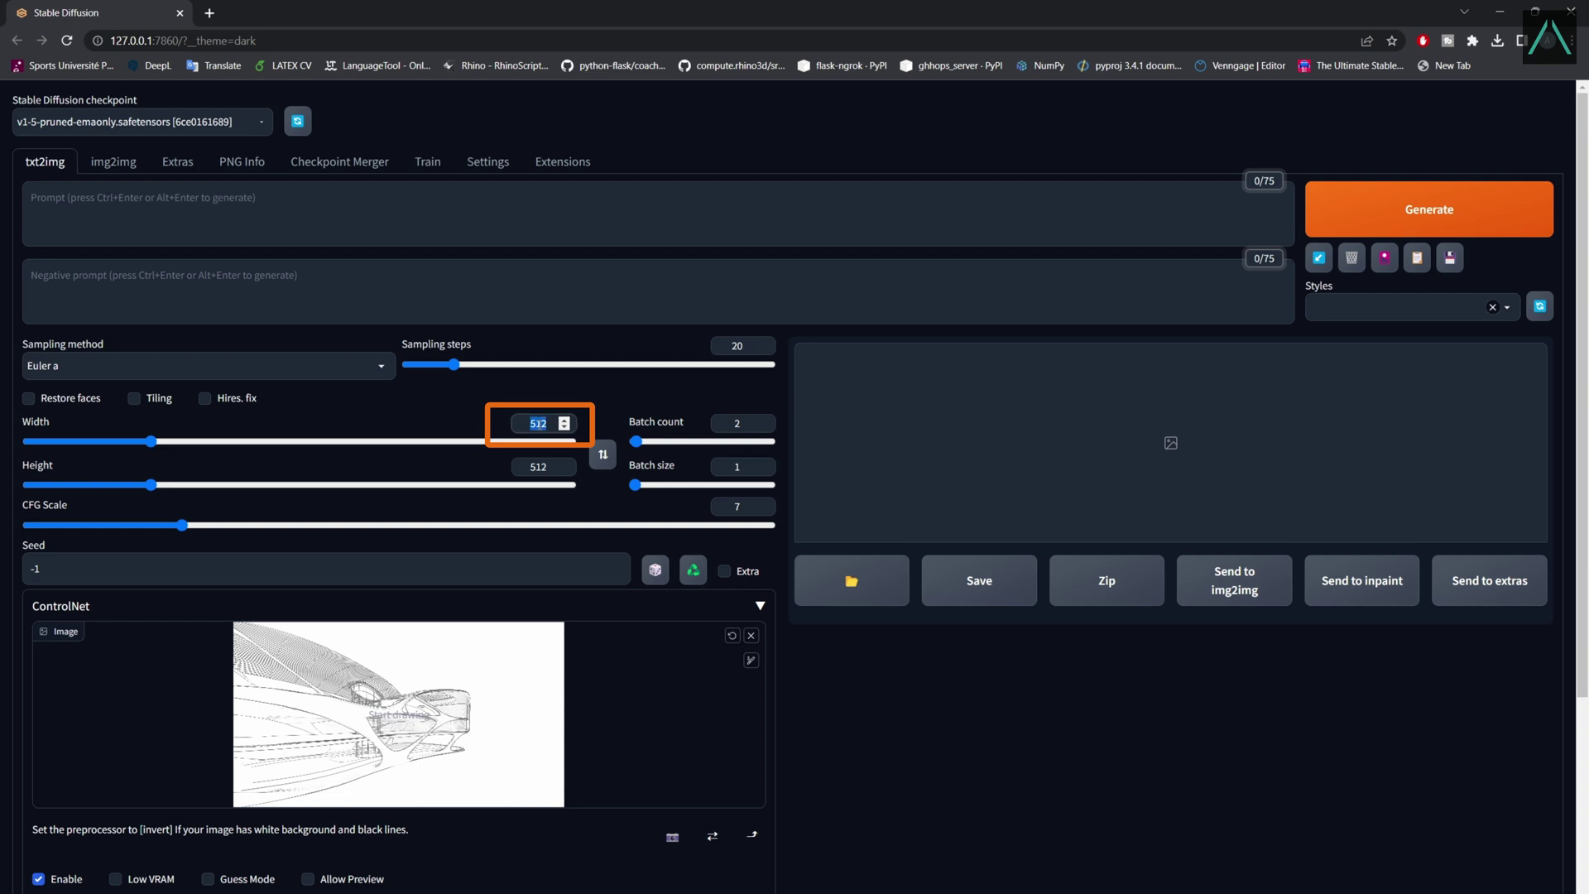
text(640)
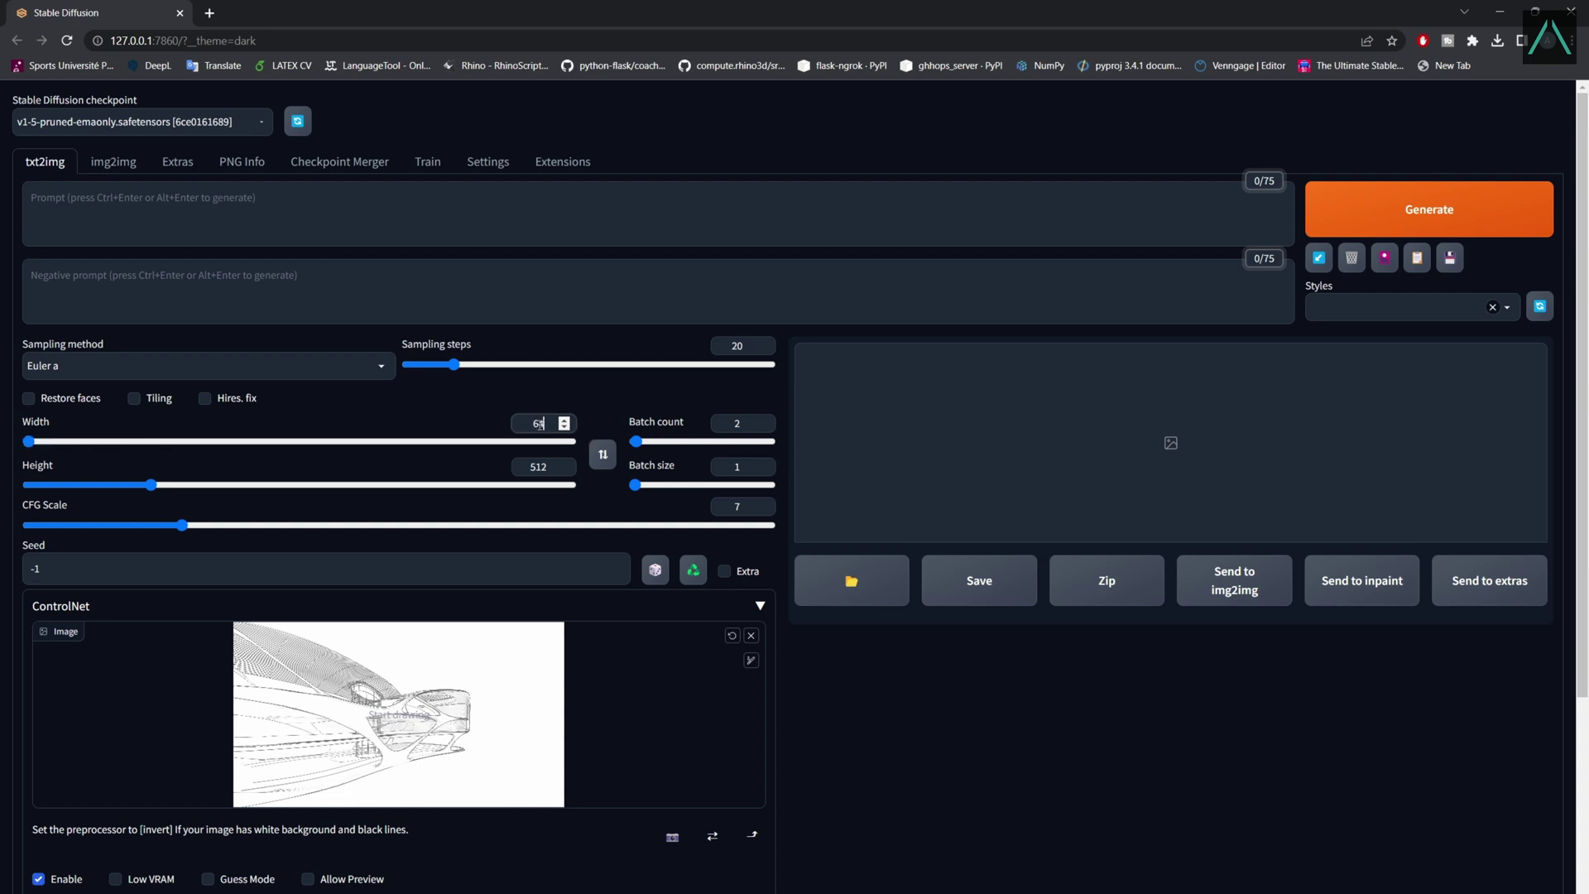
double_click(538, 467)
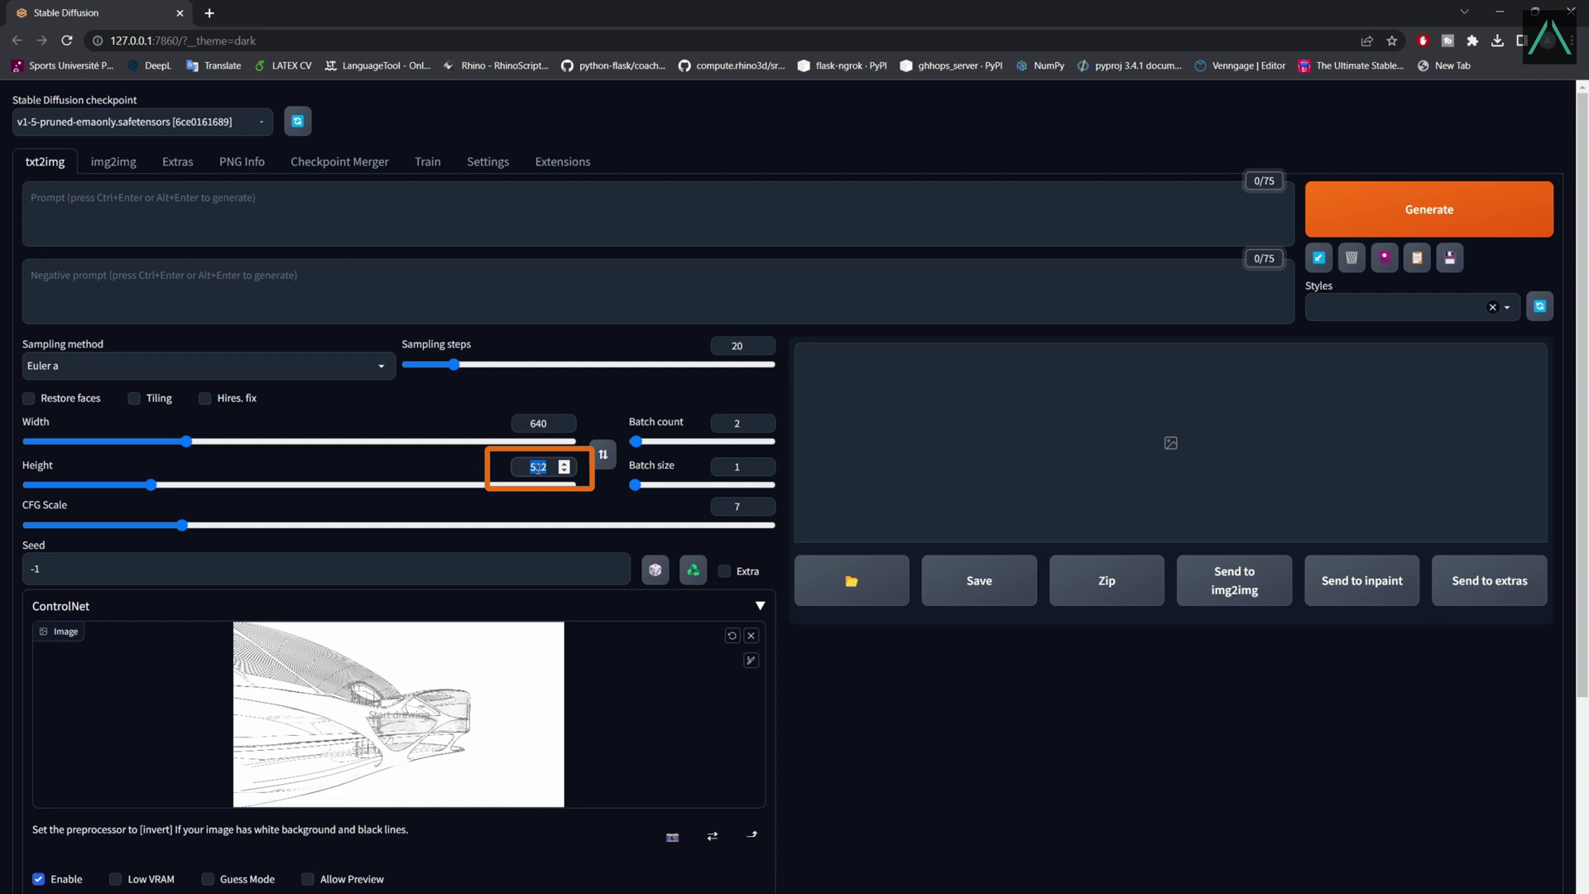
text(360)
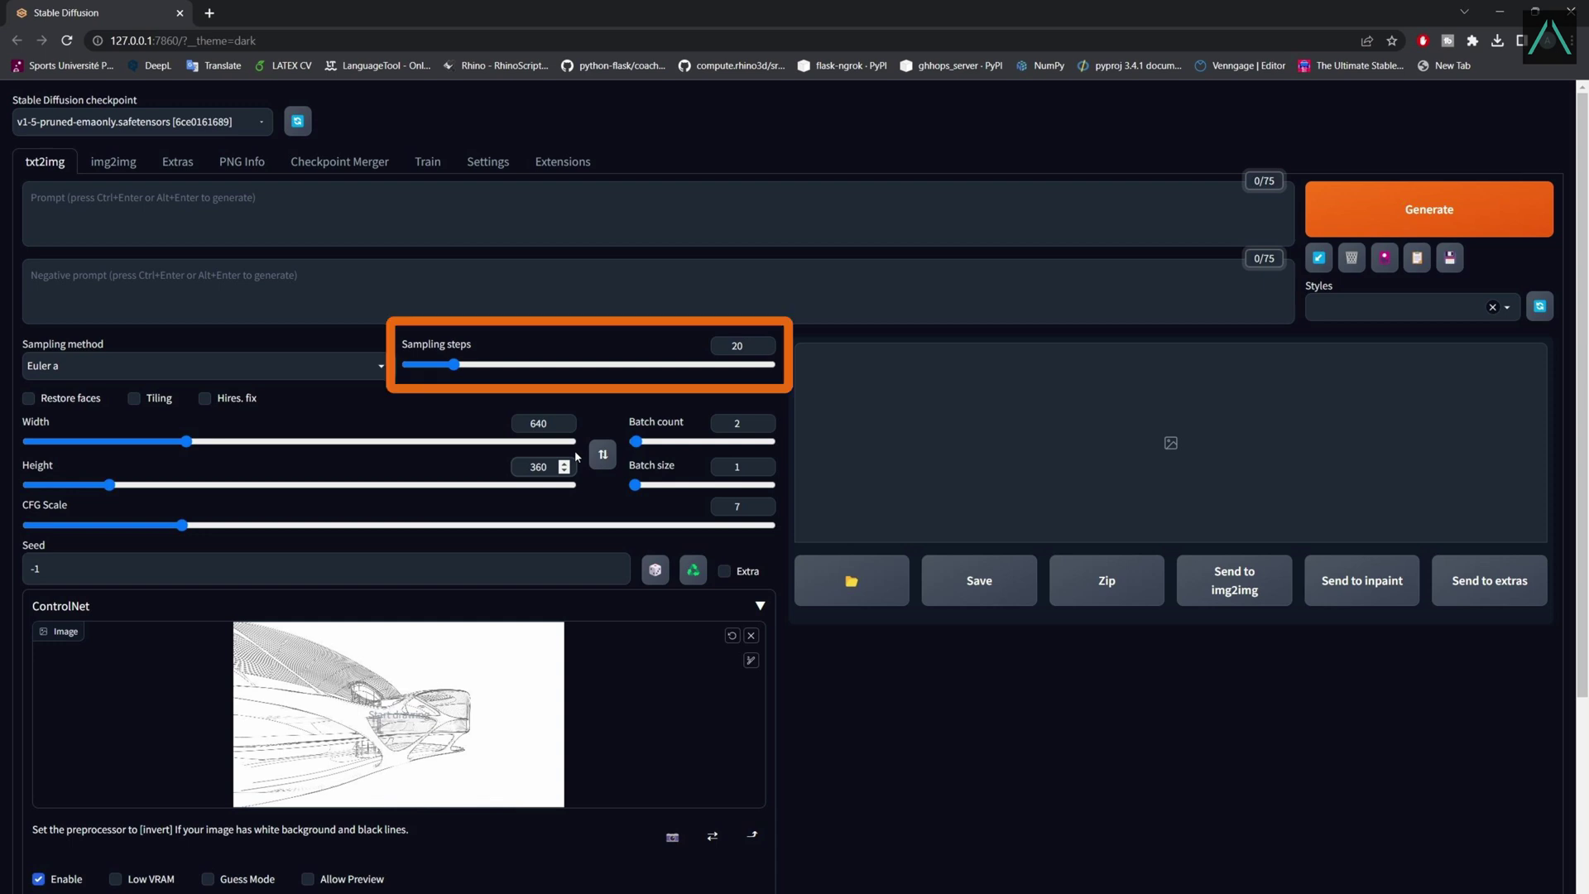
- Enter the white futuristic lakeside villa prompt and negative prompt 'worst quality, ugly, blurry, deformed', then generate
click(150, 217)
text(vi)
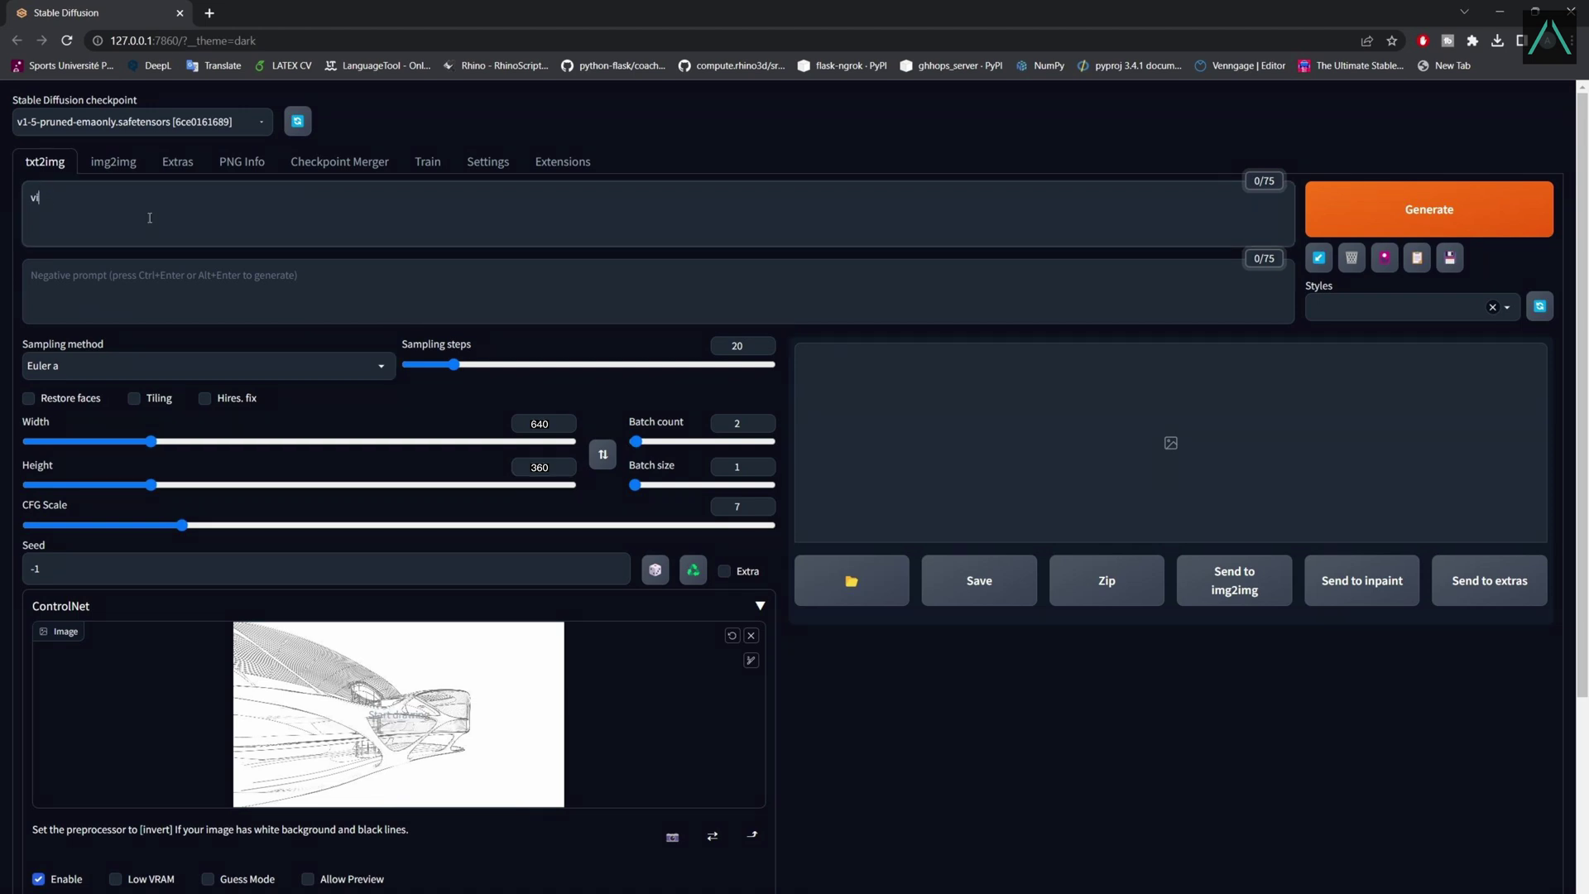
text(lla design, strong white building in city by the lake, o)
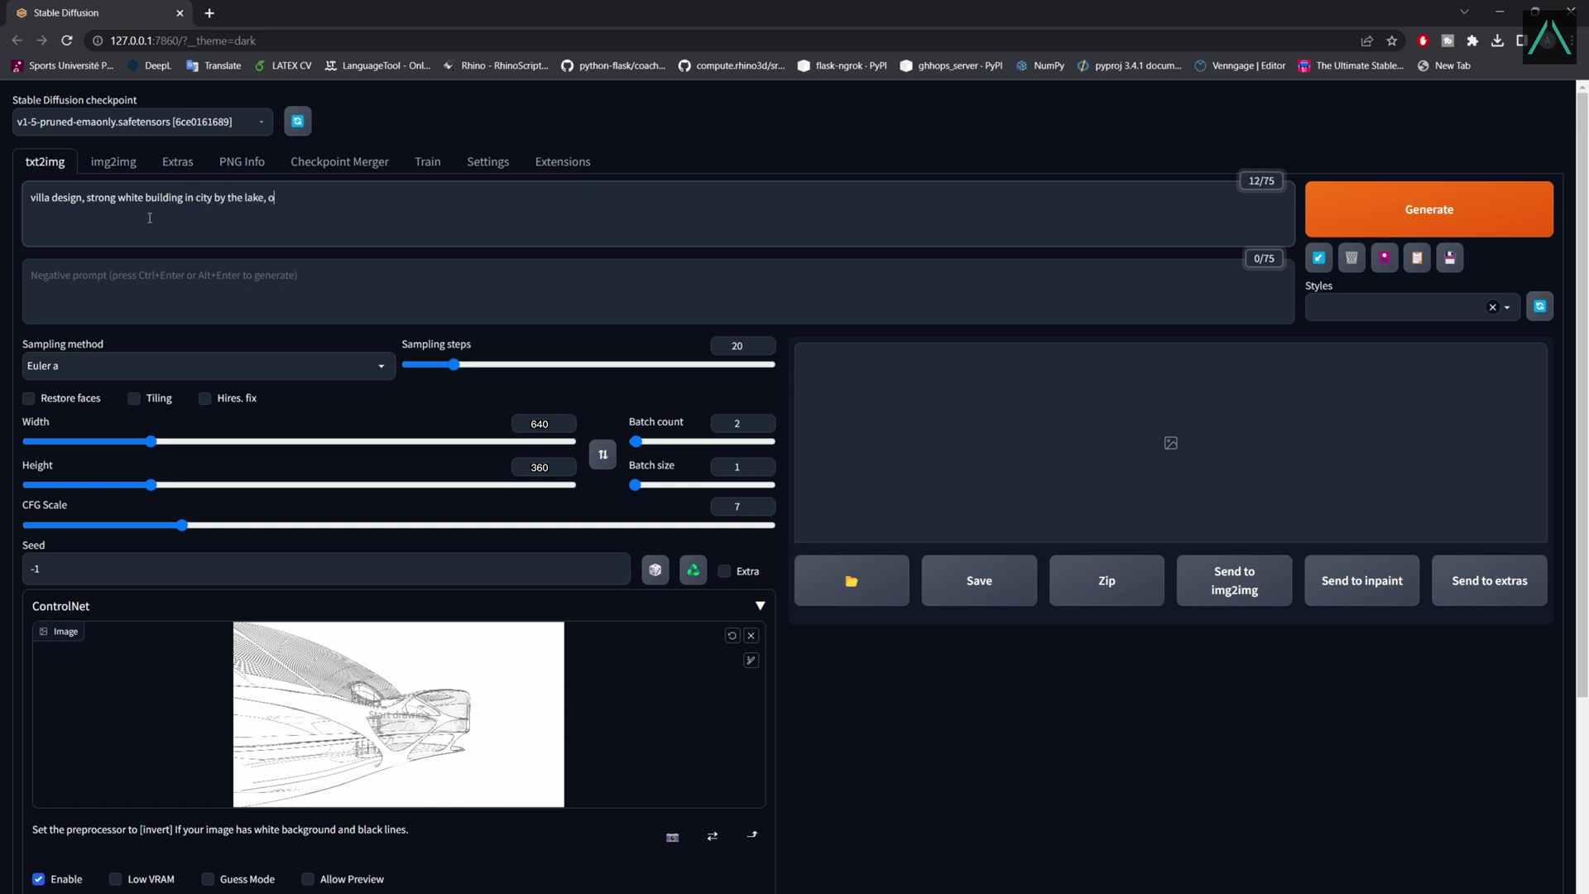
text(rganic shape, futuristic design, cinemat)
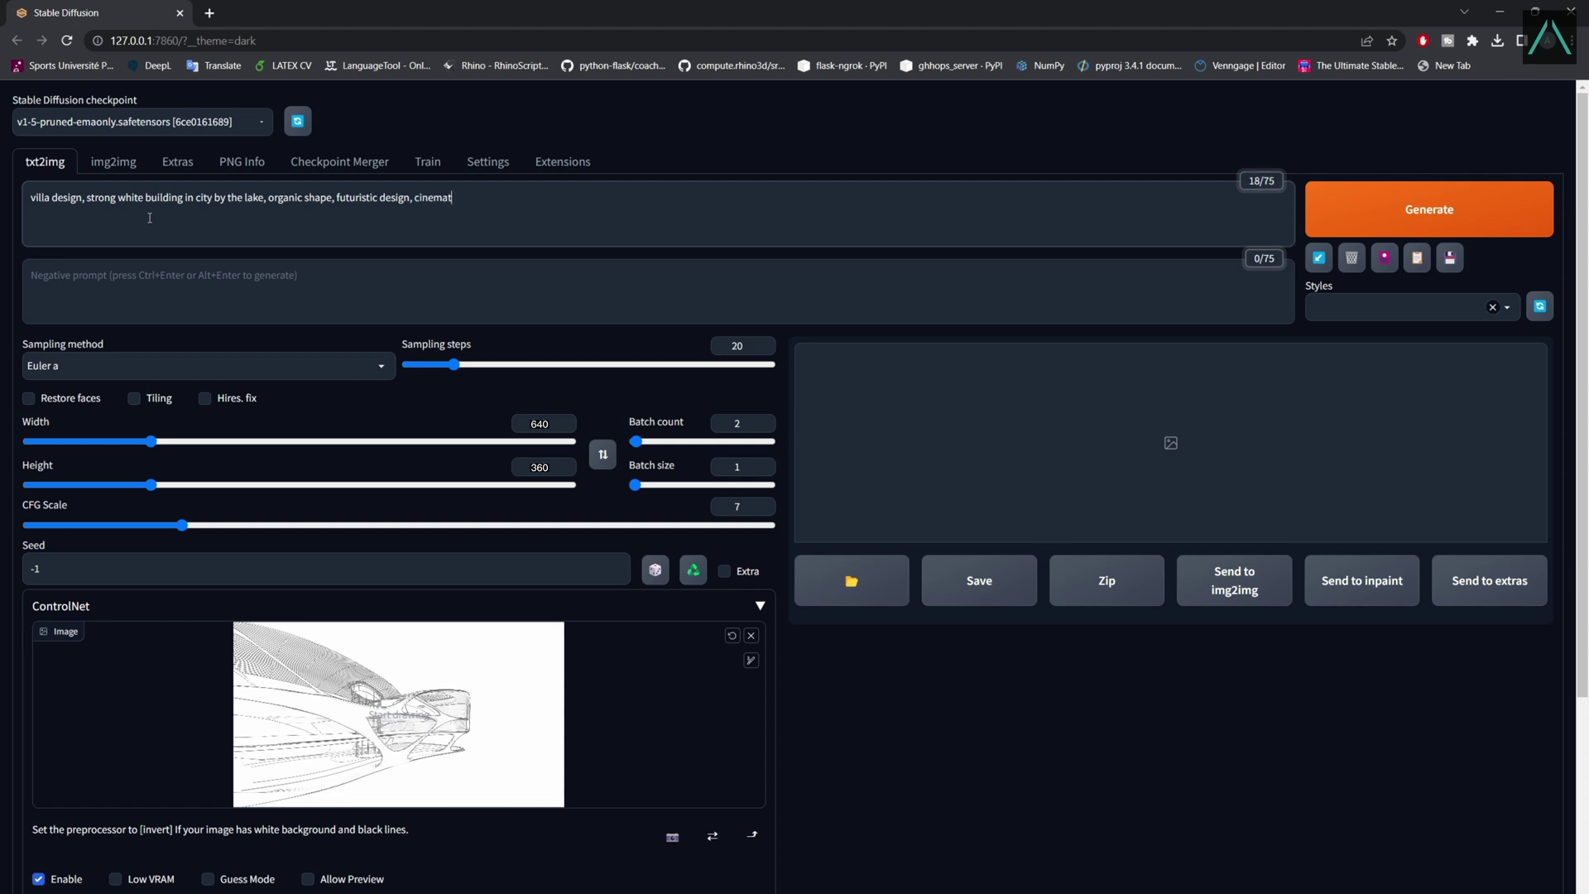
text(ic photography, realistic.)
click(210, 274)
text(worst quality, )
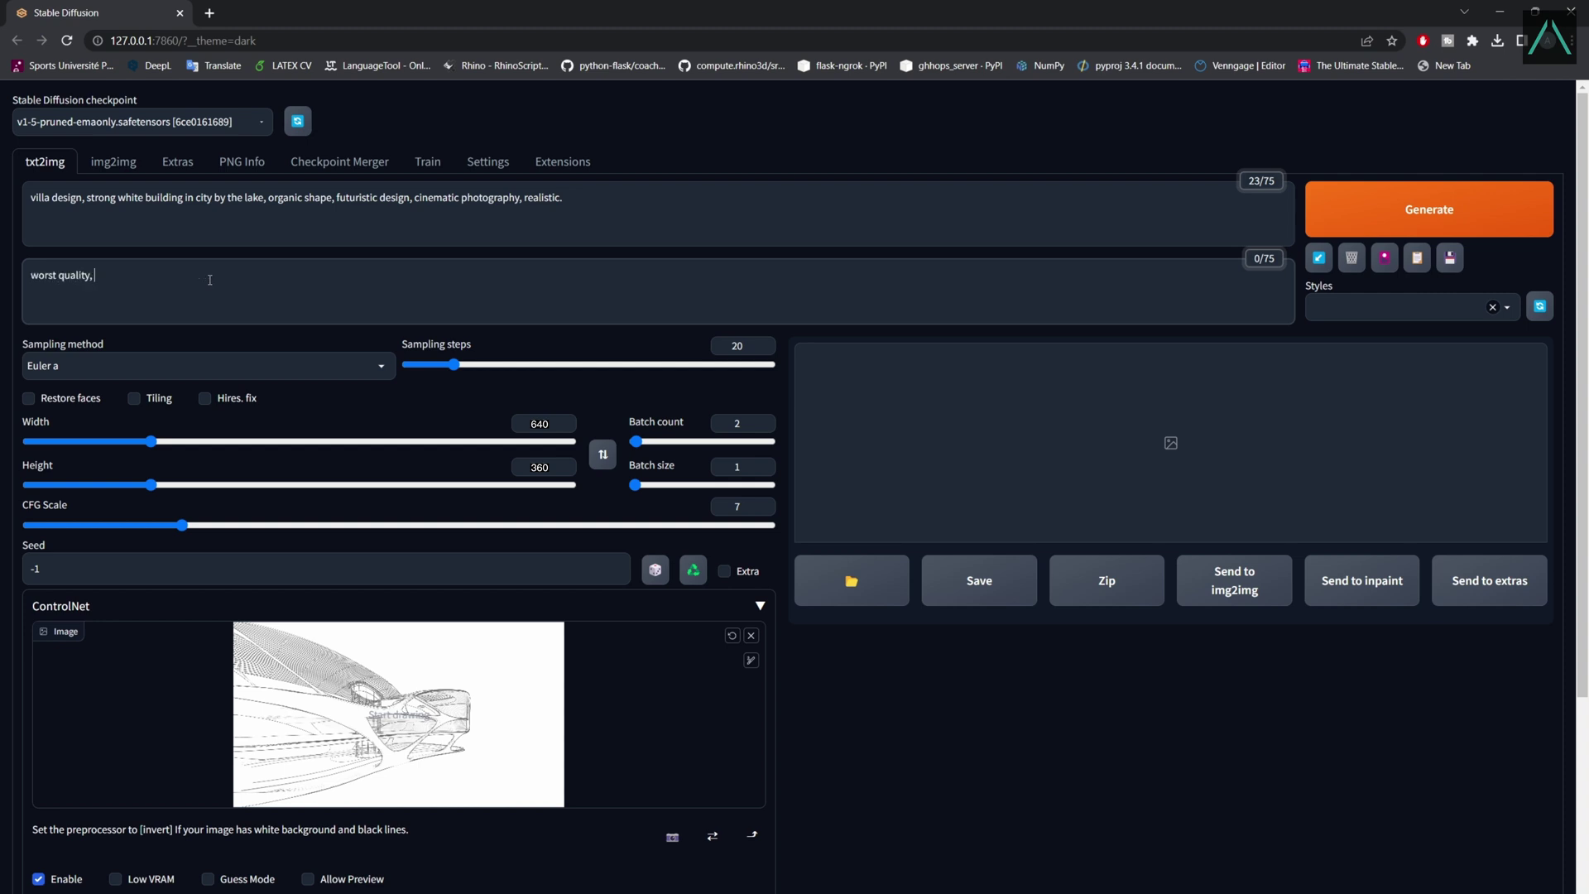
text(ugly, blurry, deformed.)
click(1436, 213)
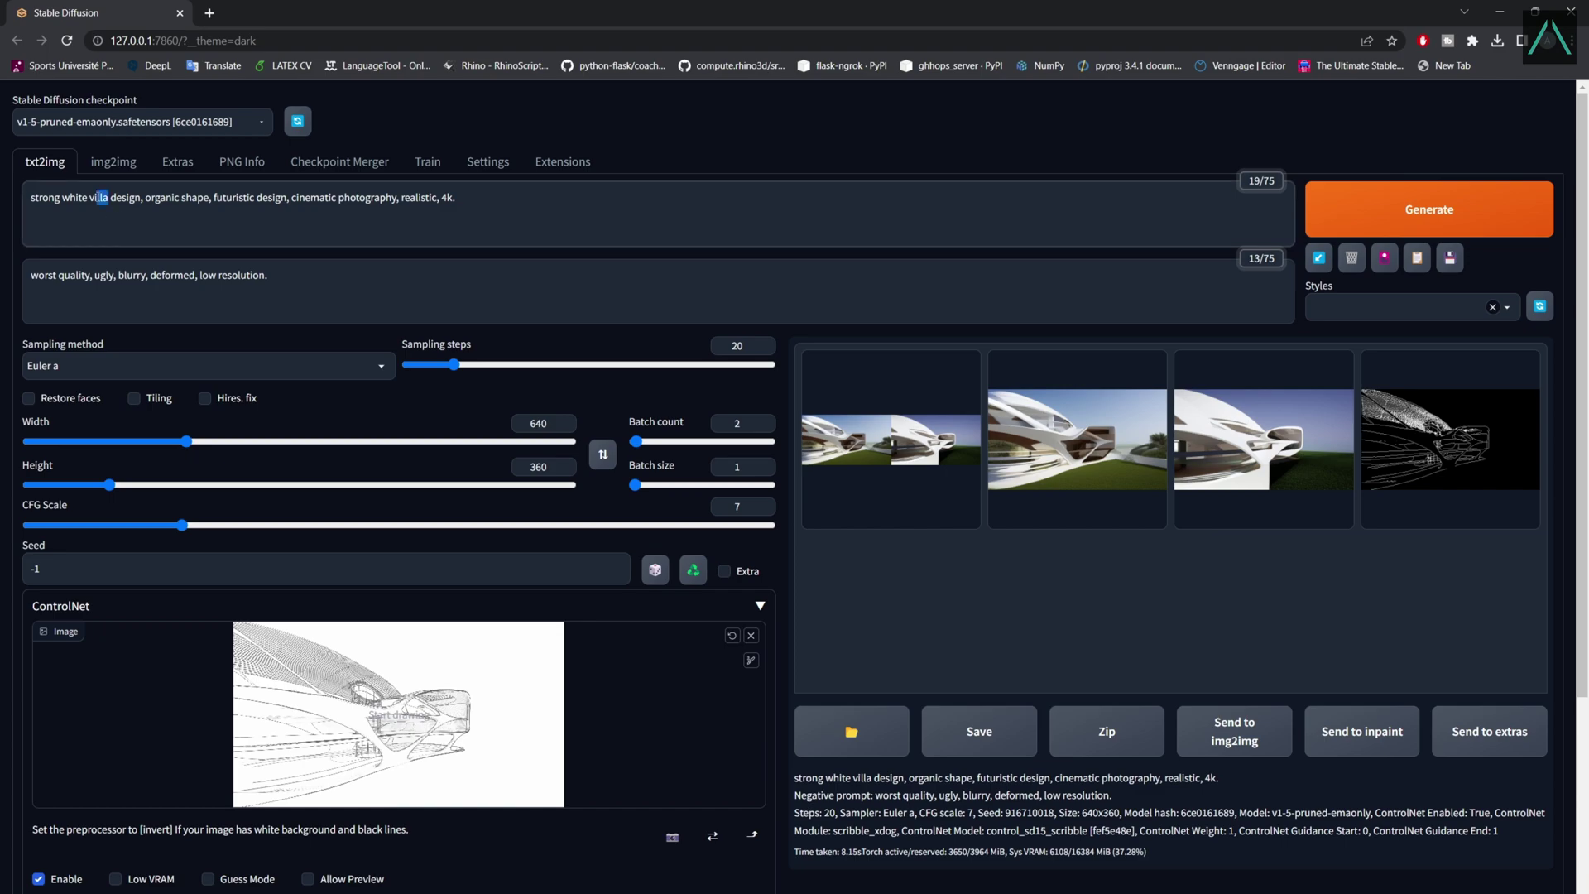
- Regenerate with prompt variants: house, house with landscape, then house in the middle of the sea
drag(102, 197, 30, 197)
text(house)
key(ctrl+Return)
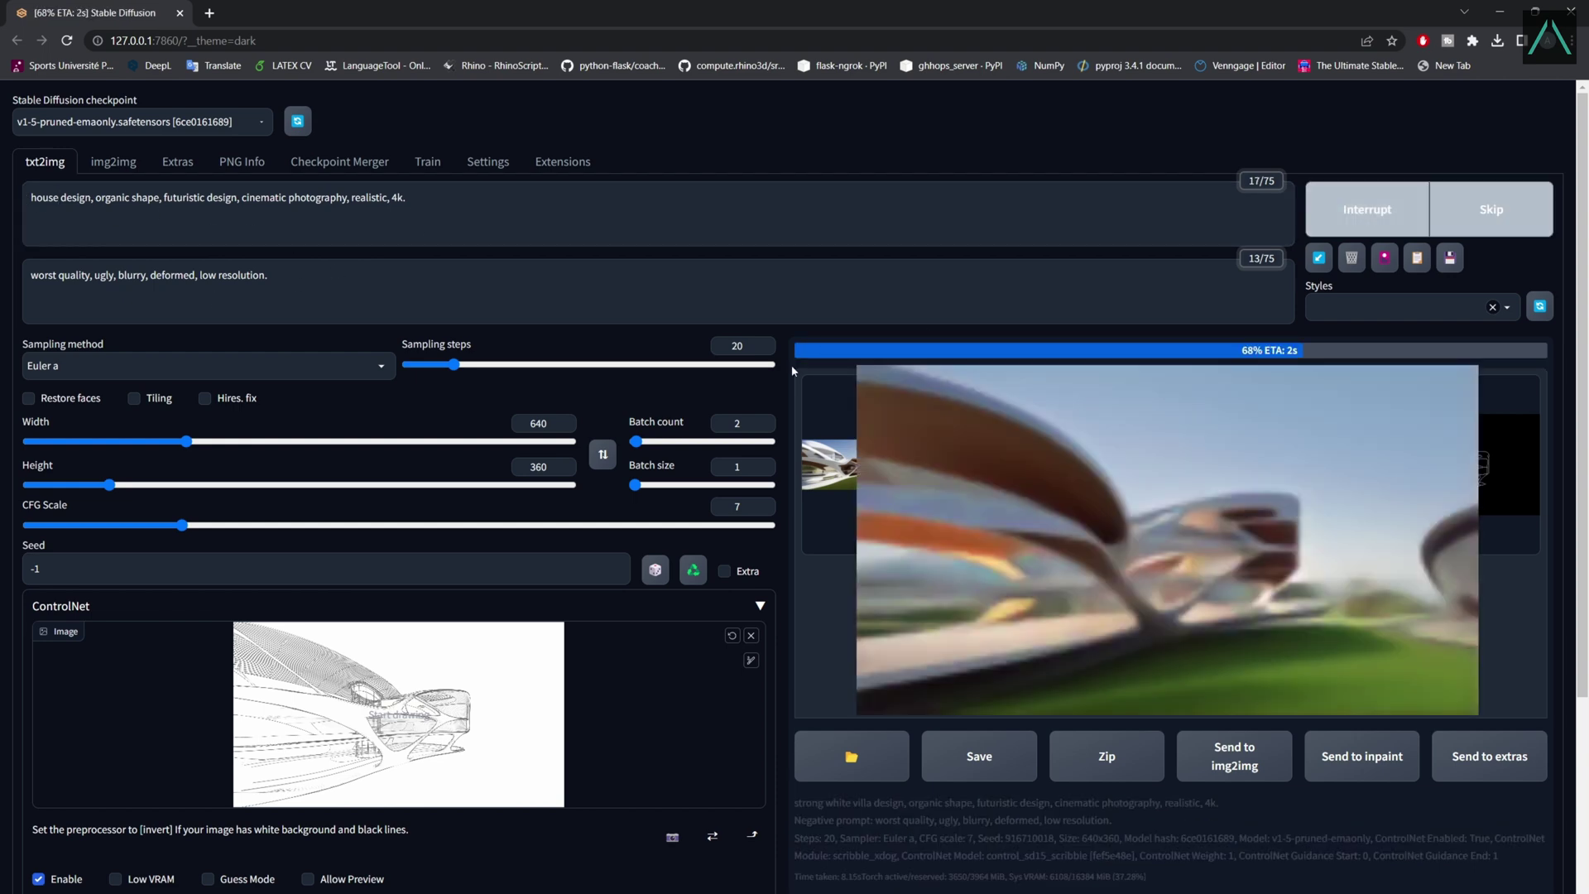
click(83, 197)
text(with landscape)
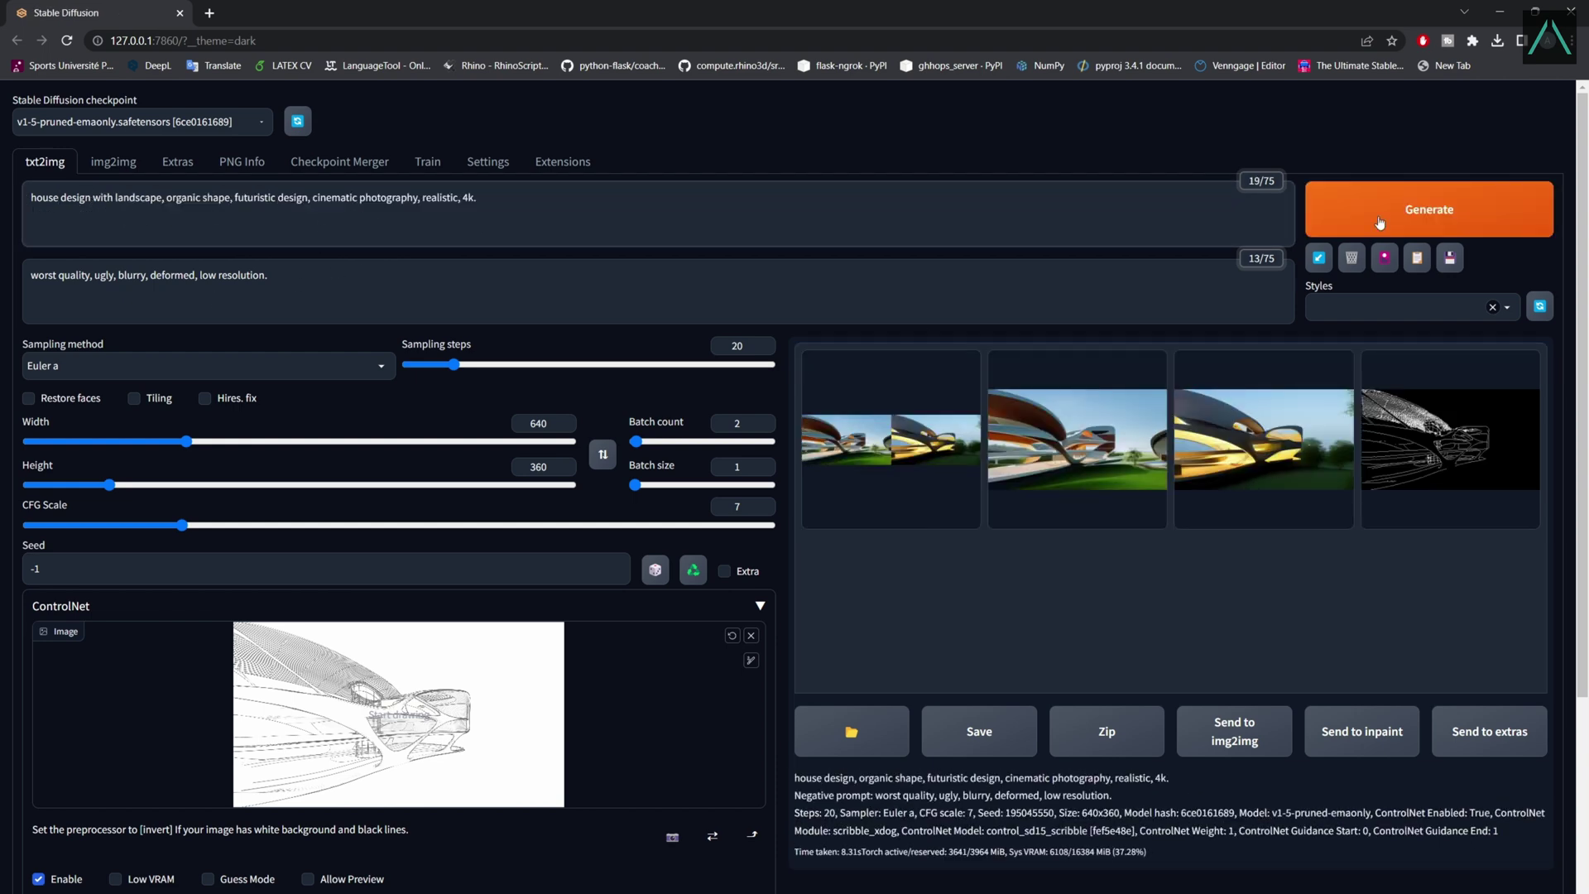
click(1379, 223)
key(ctrl+shift+Left)
key(ctrl+shift+Left)
text(in the middle of the sea)
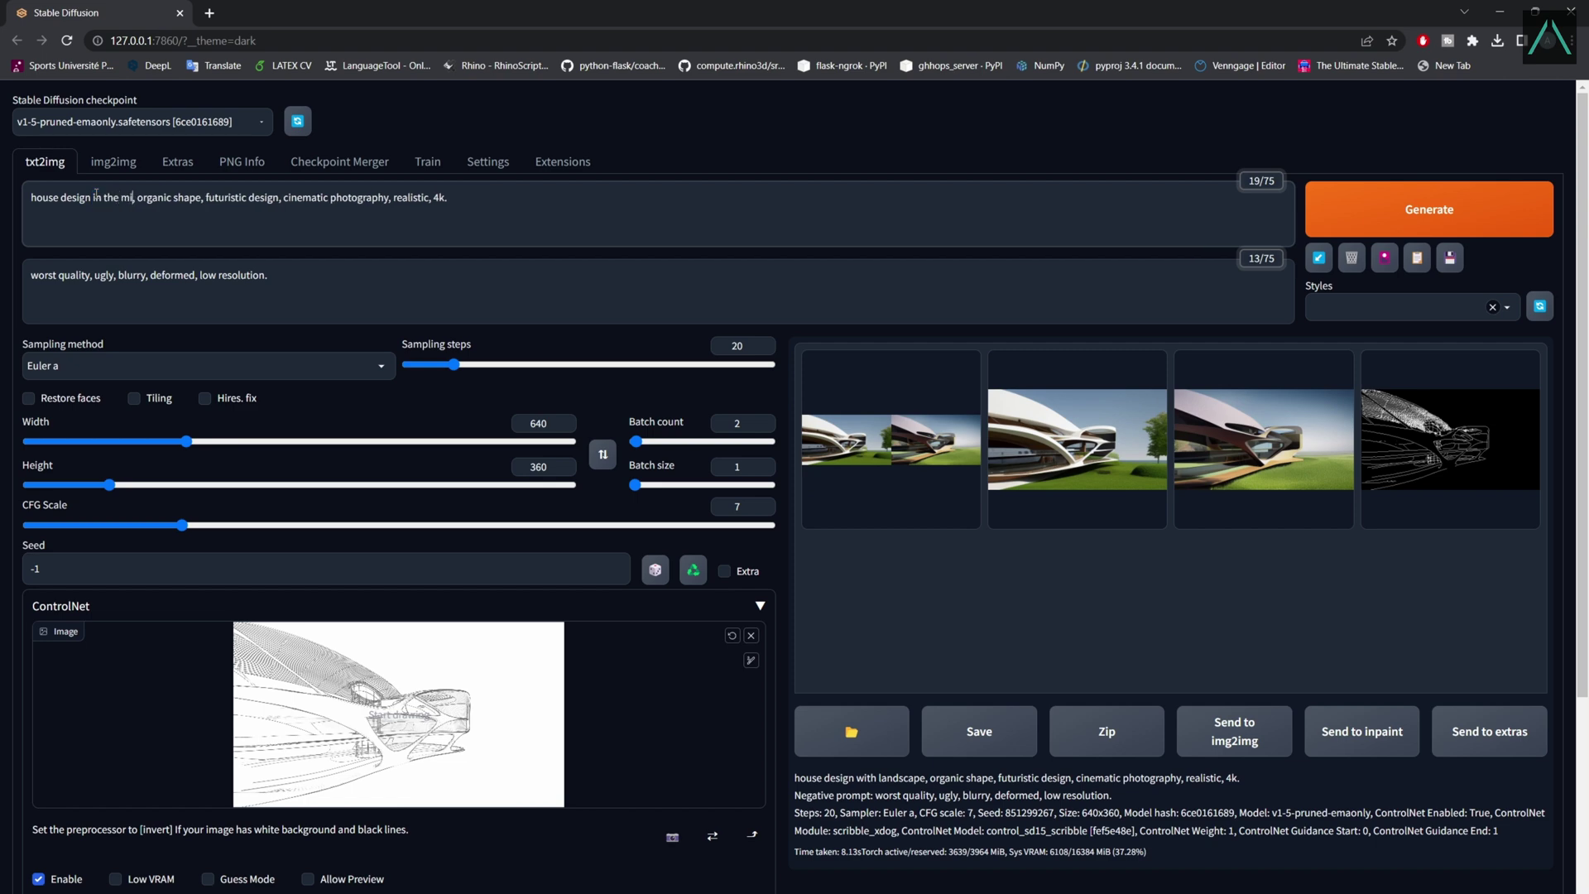
key(ctrl+Return)
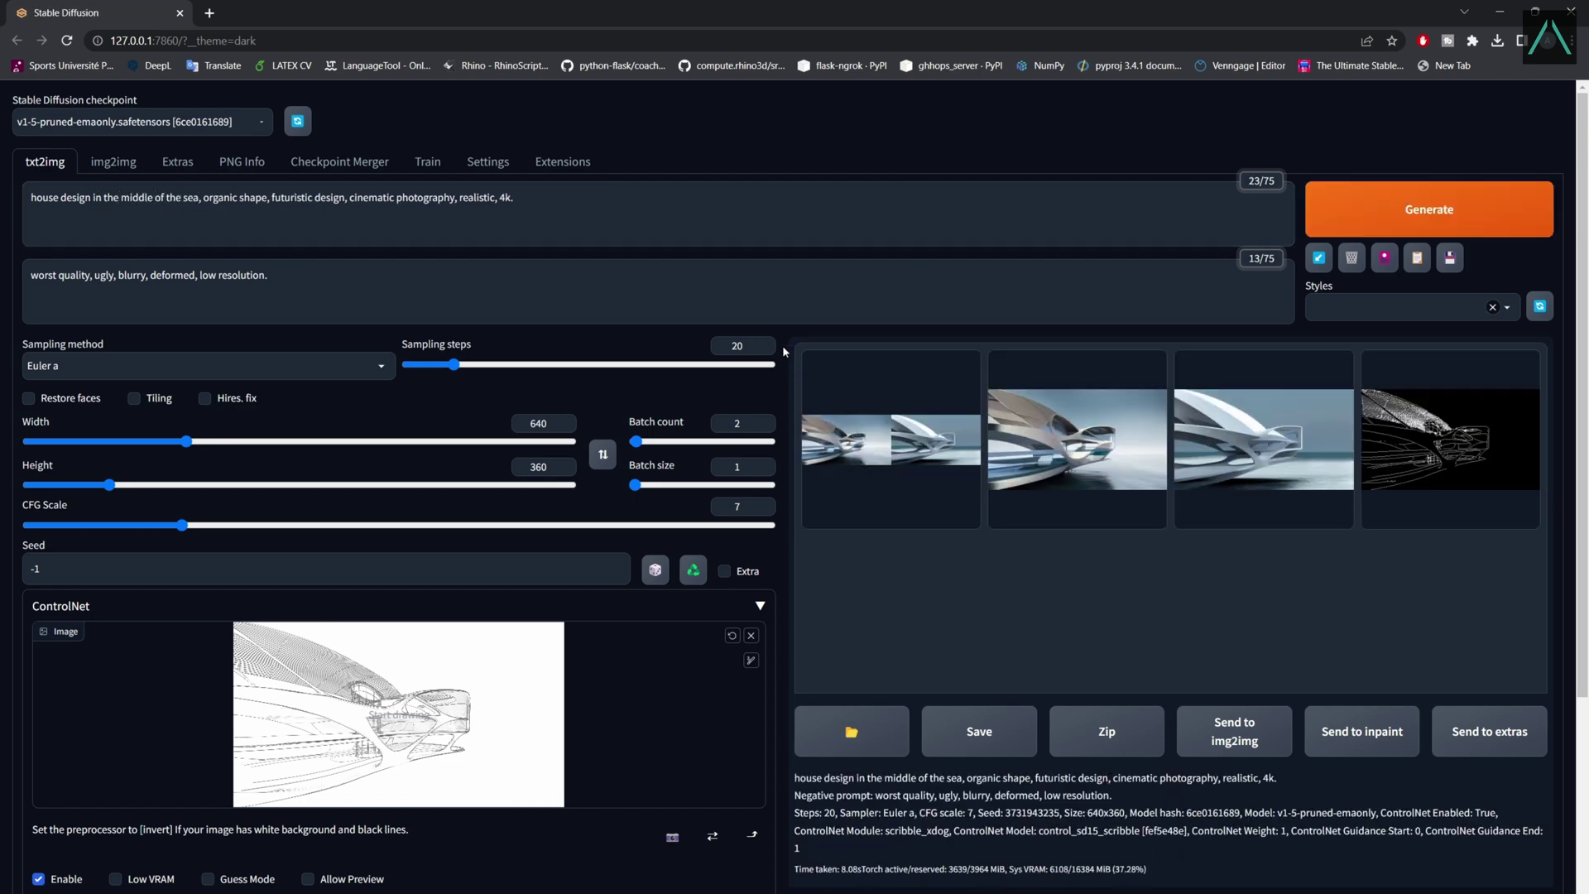
- Regenerate as 'villa design on the water' with reflective water and large glass facades, then enlarge the third result
drag(30, 197, 253, 198)
text(villa design on the water,)
key(ctrl+Return)
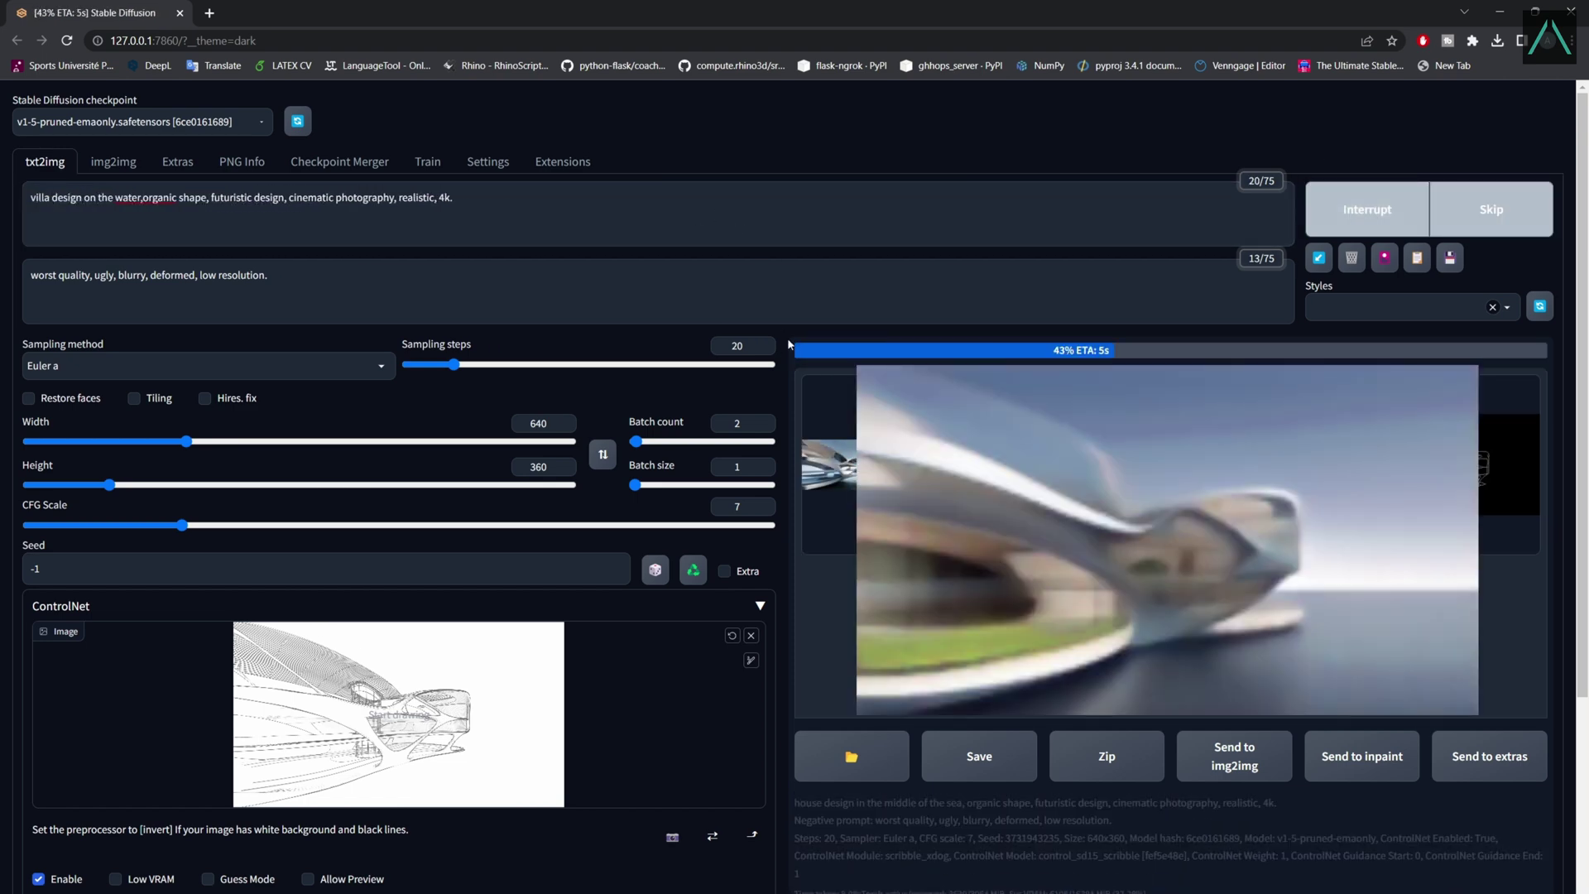
text(, reflective water, large glass)
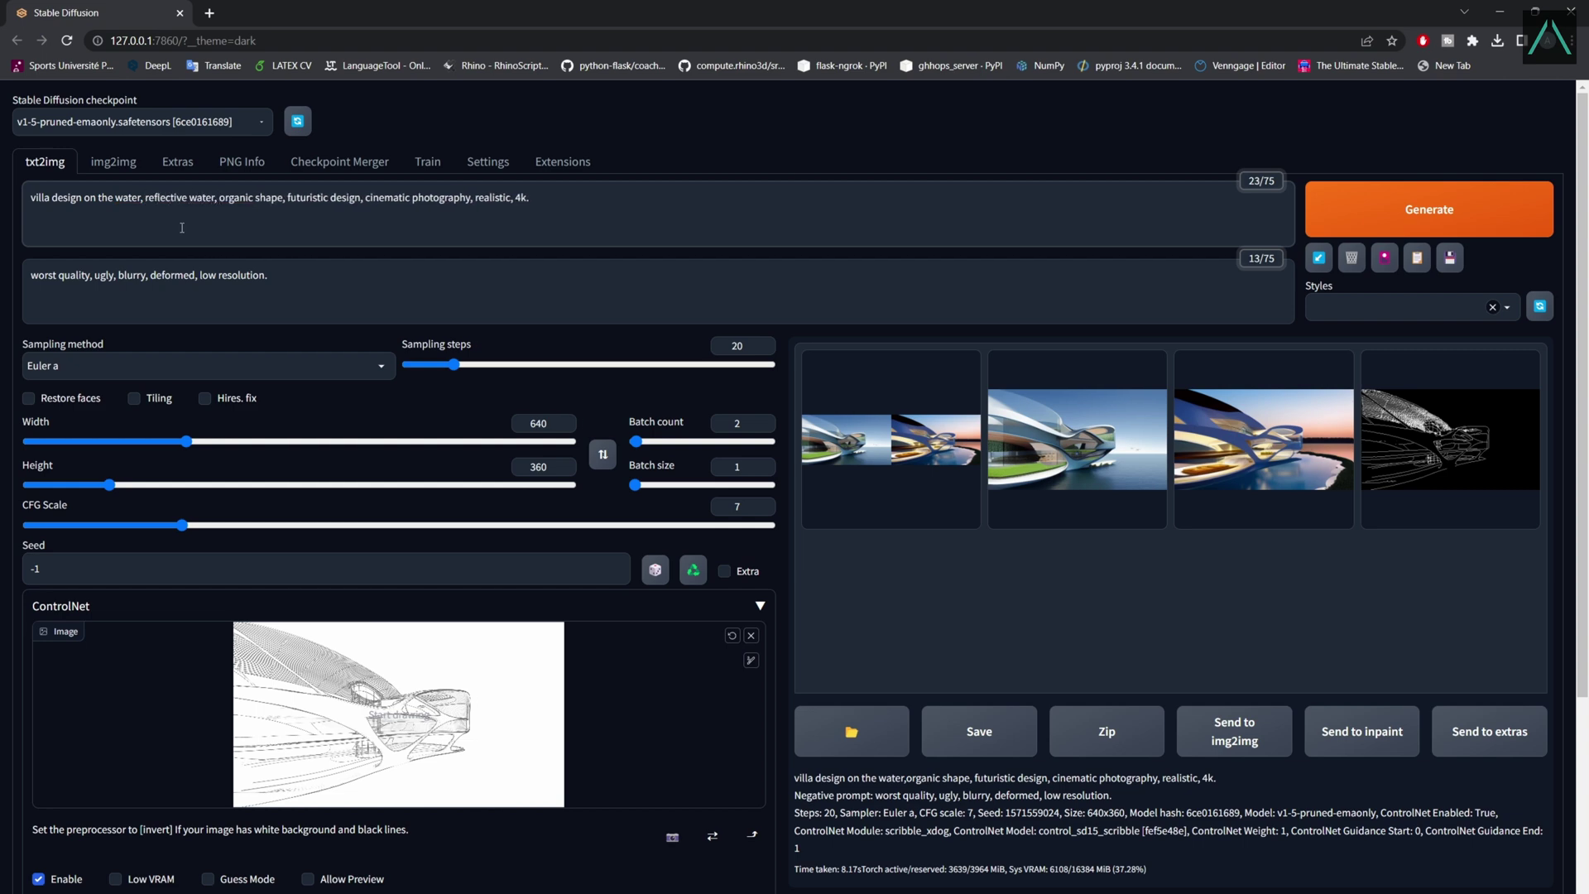
text( facades ,)
key(ctrl+Return)
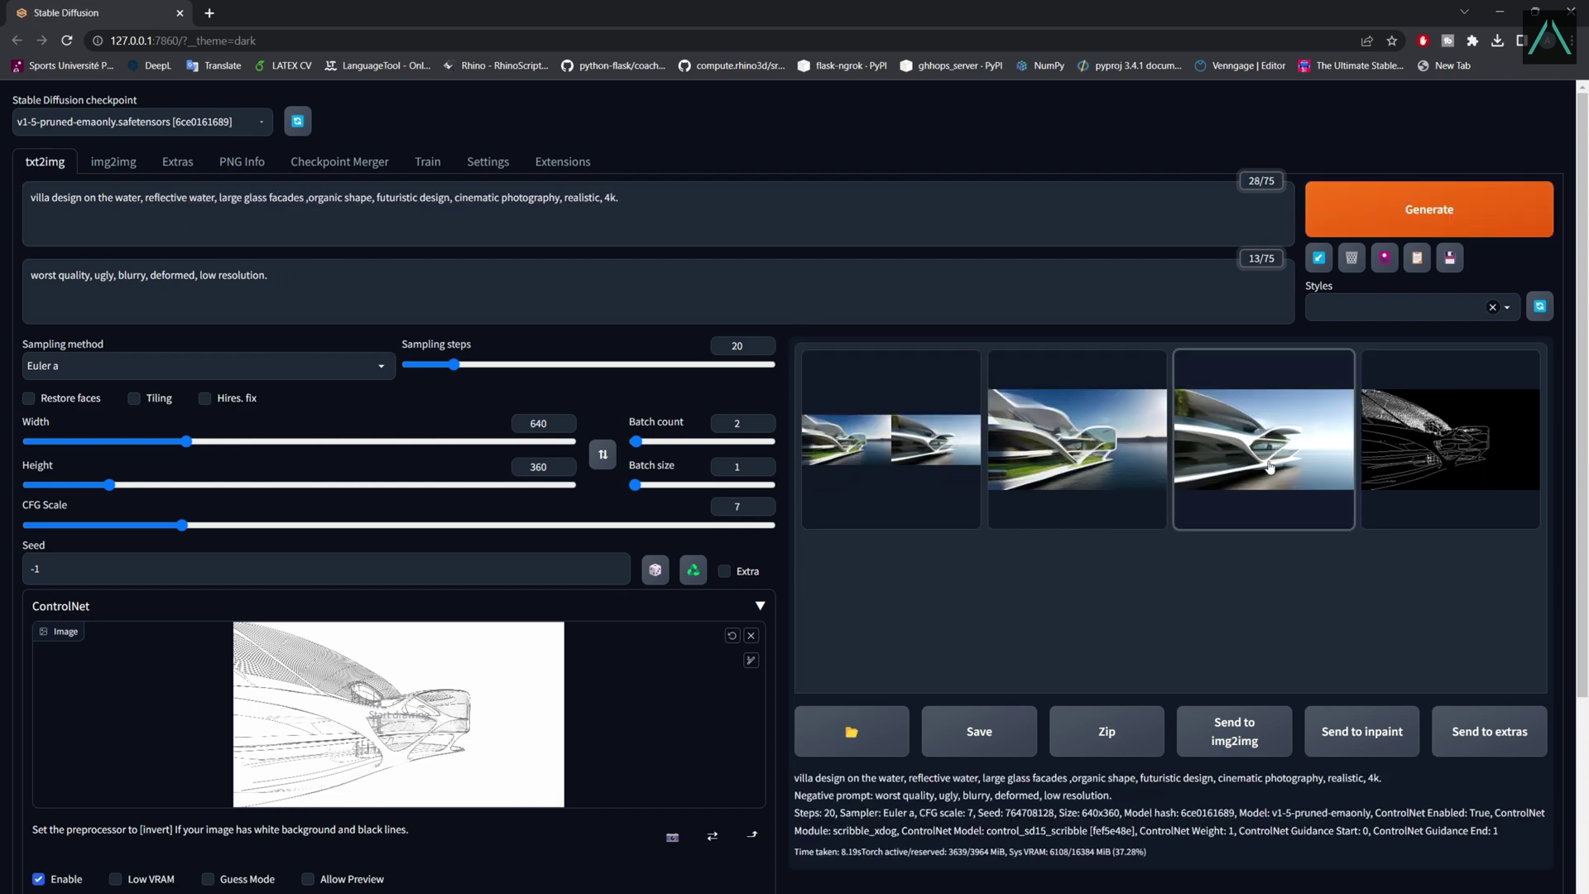
click(1271, 466)
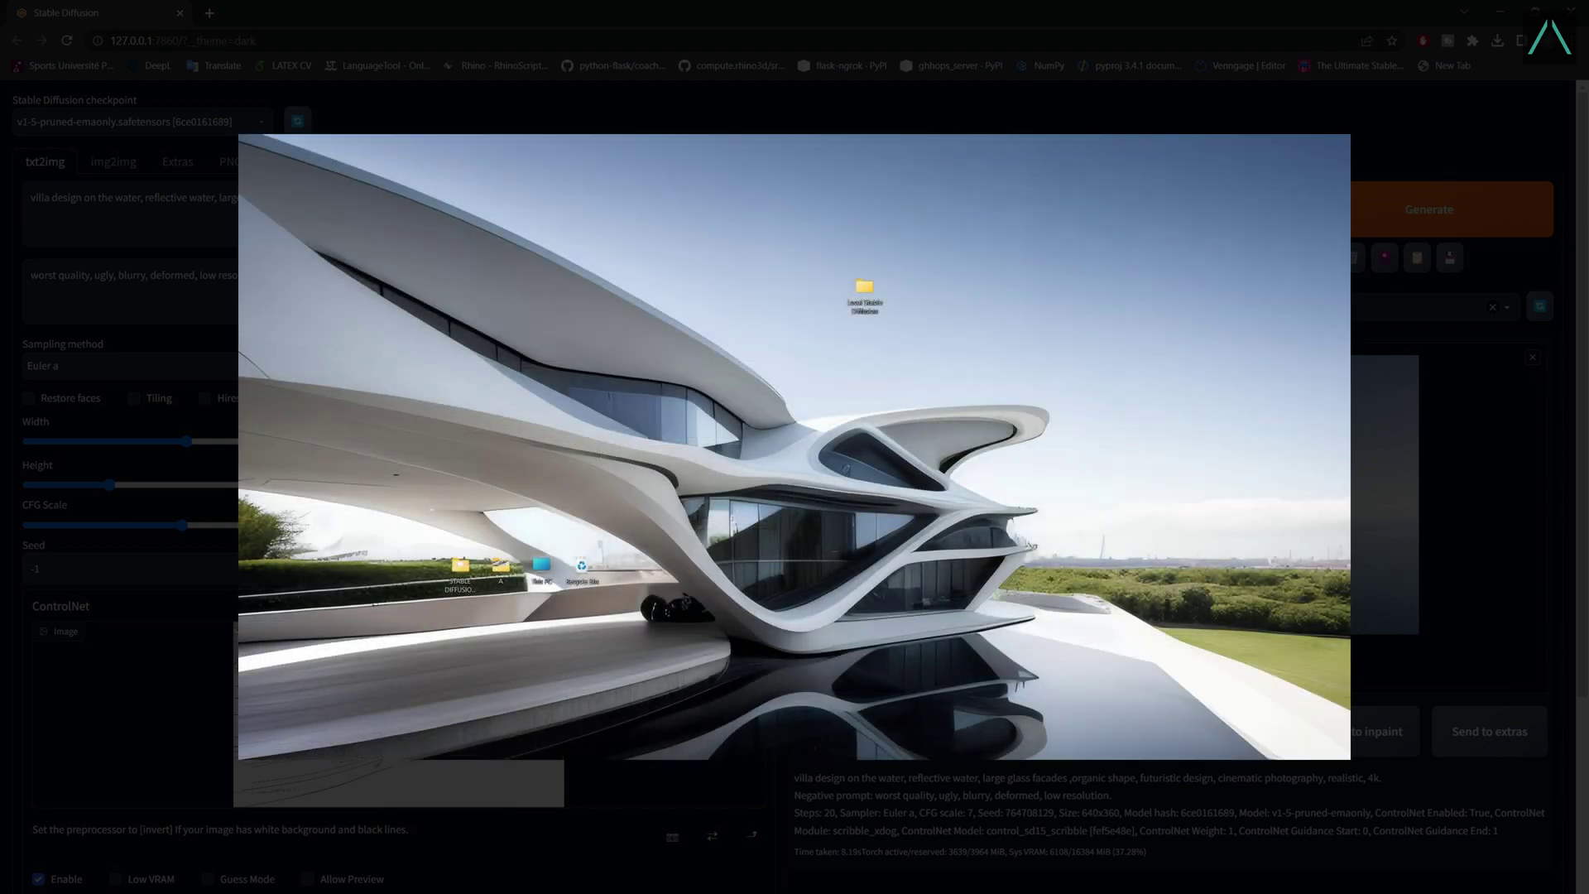
- Browse from Local Stable Diffusion through stable-diffusion-webui-master into the outputs folder
double_click(866, 292)
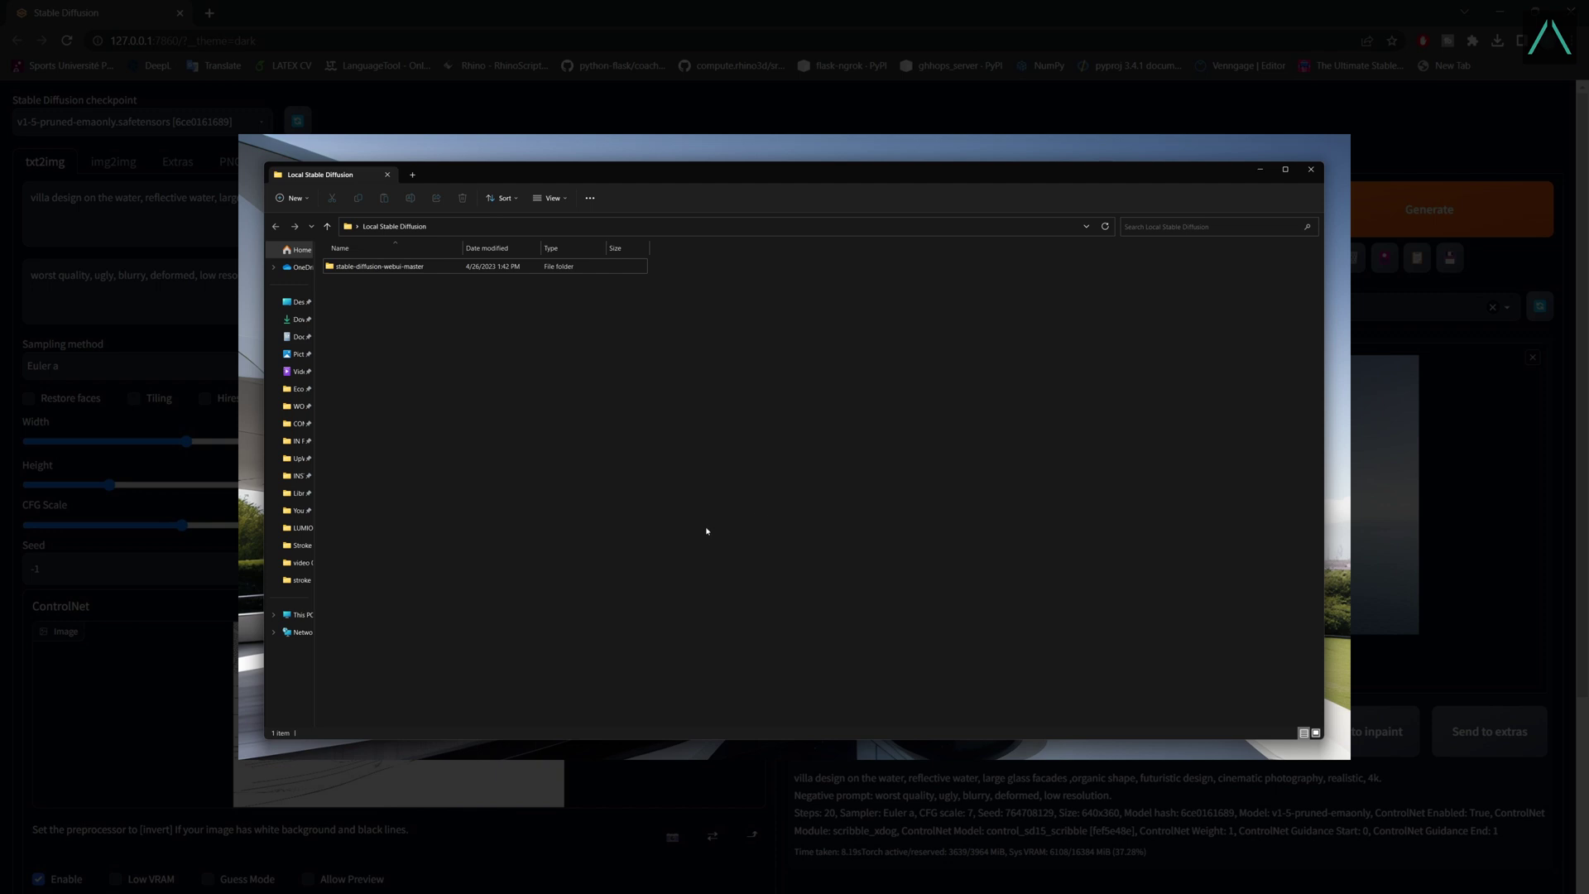
double_click(395, 267)
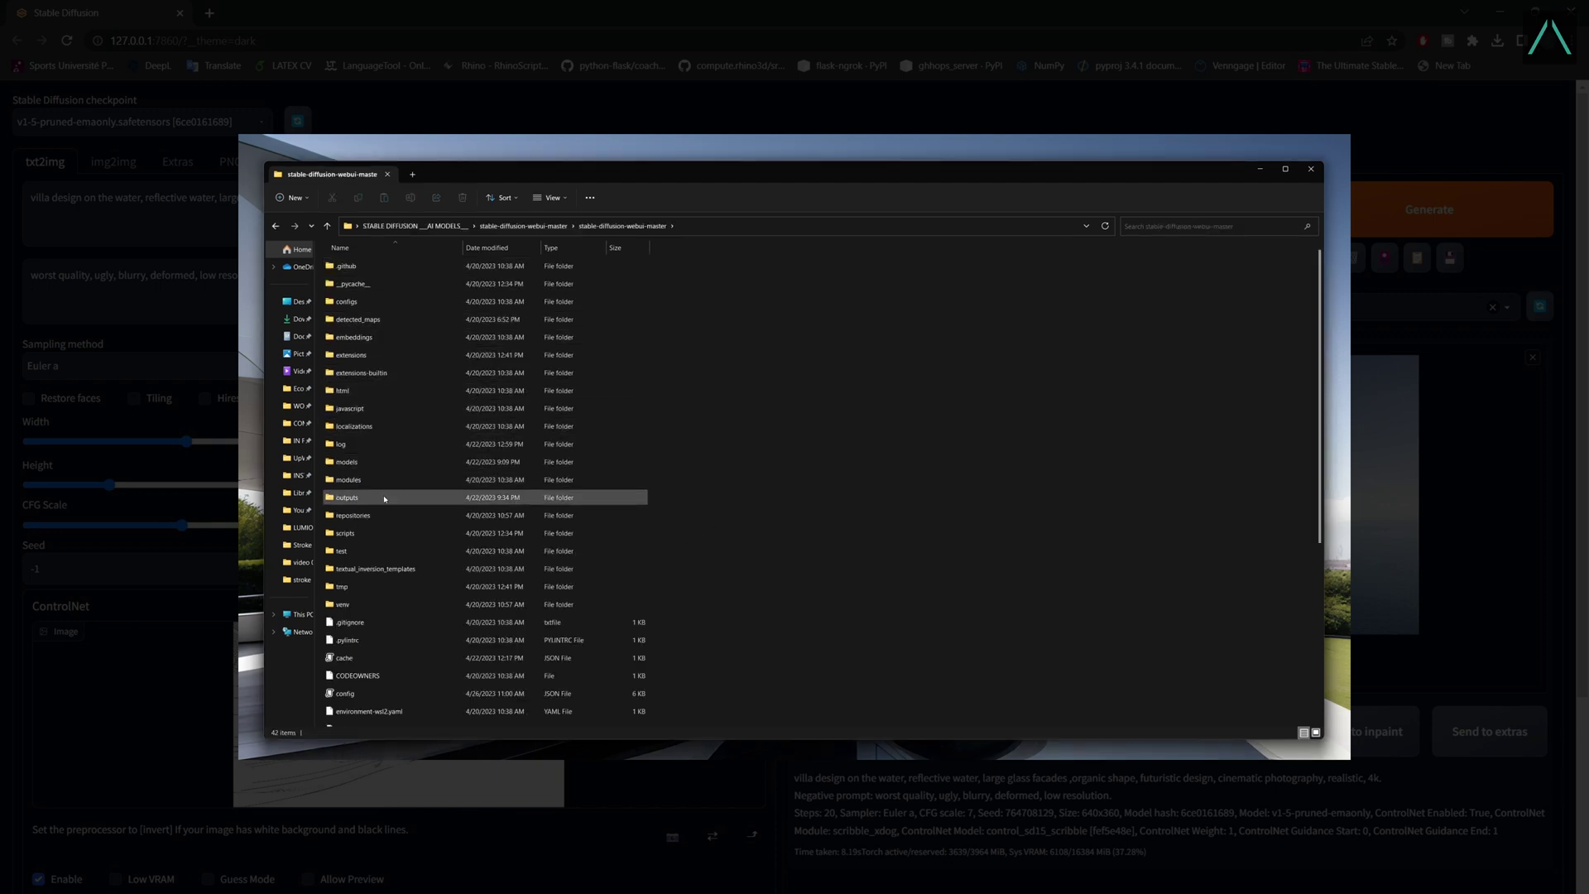
double_click(391, 499)
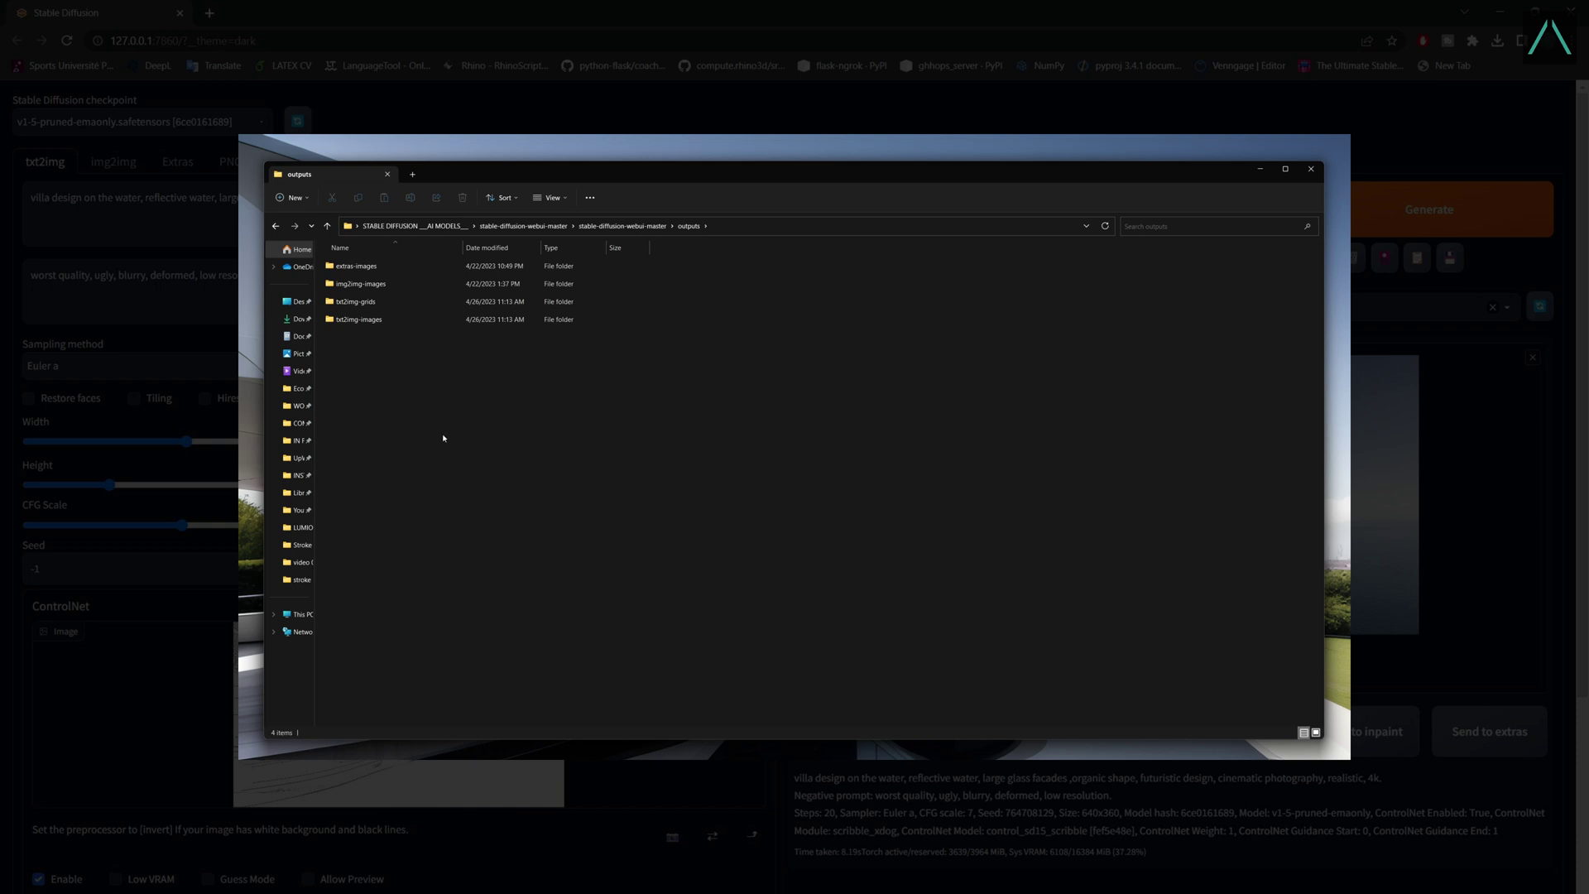